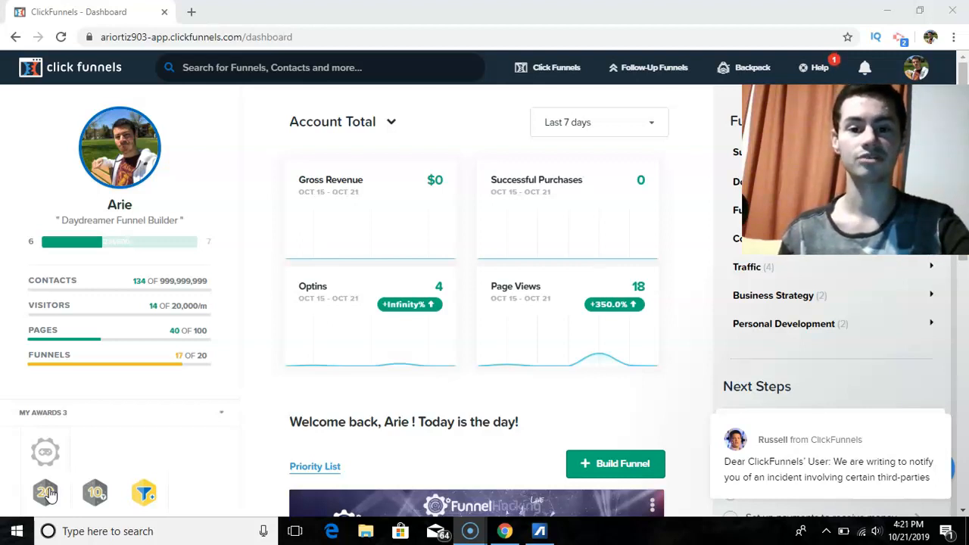
# - Start a new funnel from the funnels list with the Classic Funnel Builder, choosing Collect Emails as the goal
pyautogui.moveTo(550, 69)
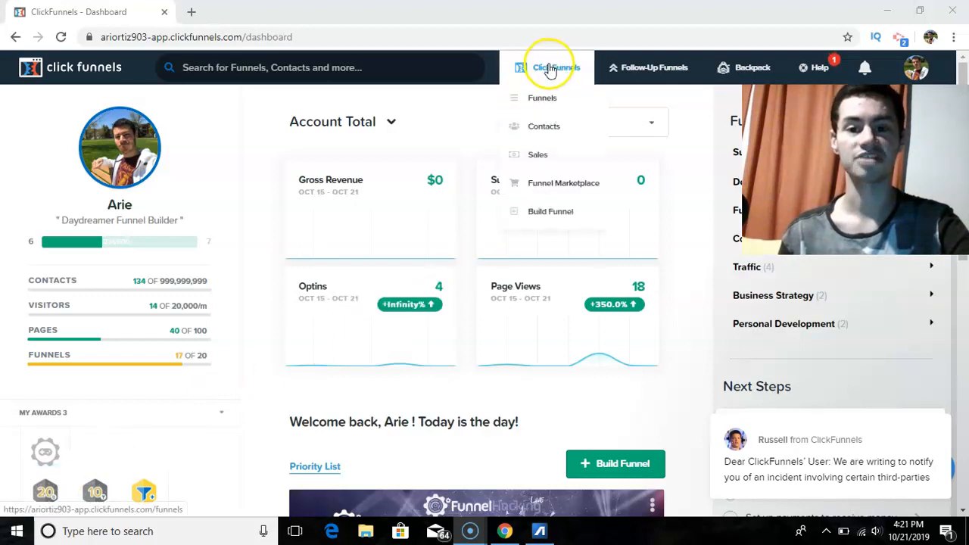
pyautogui.click(536, 108)
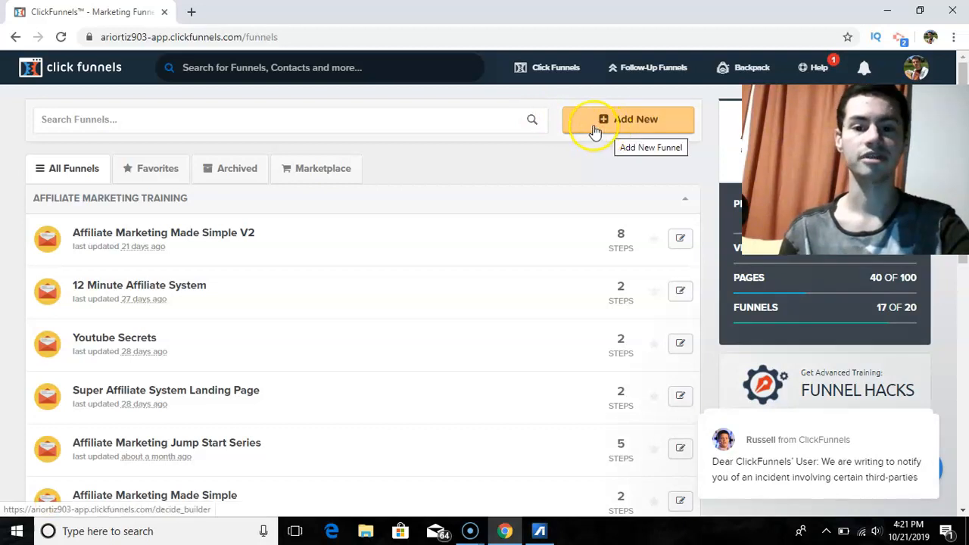
pyautogui.click(643, 127)
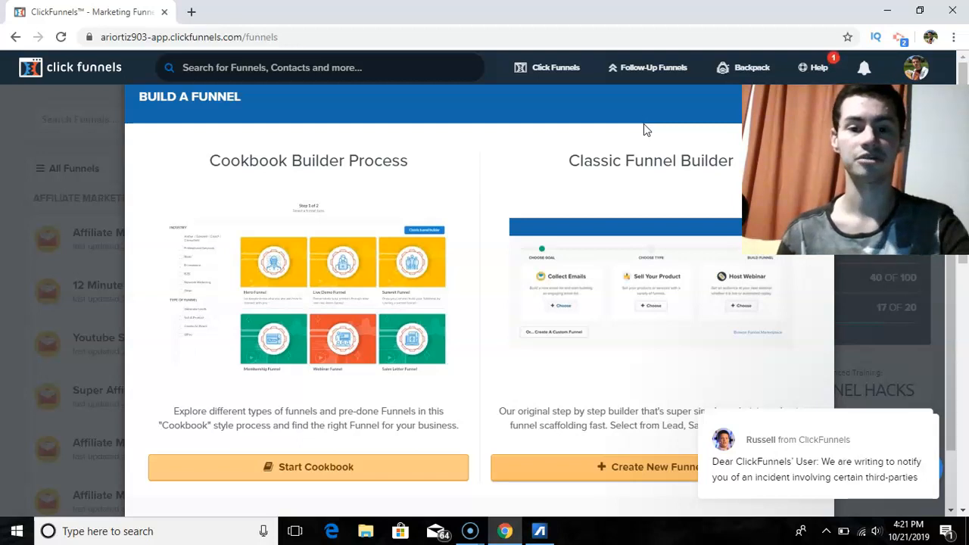
pyautogui.click(562, 474)
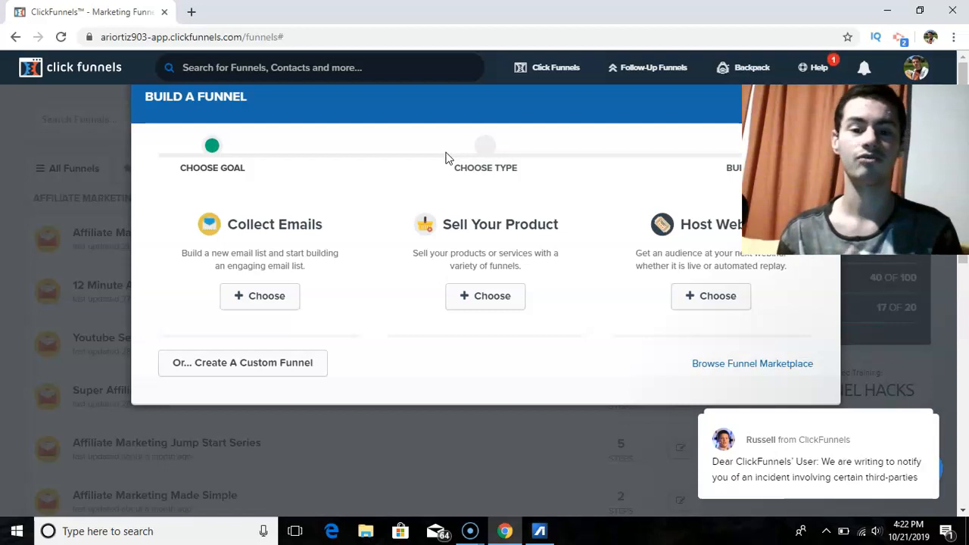
pyautogui.click(276, 249)
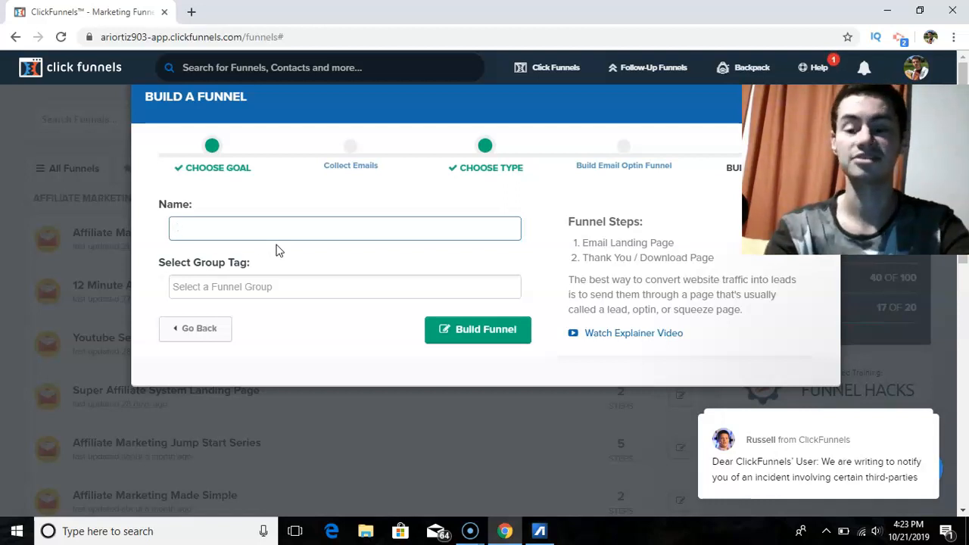
# - Name the email optin funnel "Affiliate Marketing Training 1" and build it without a group tag
pyautogui.write('Affiliate M')
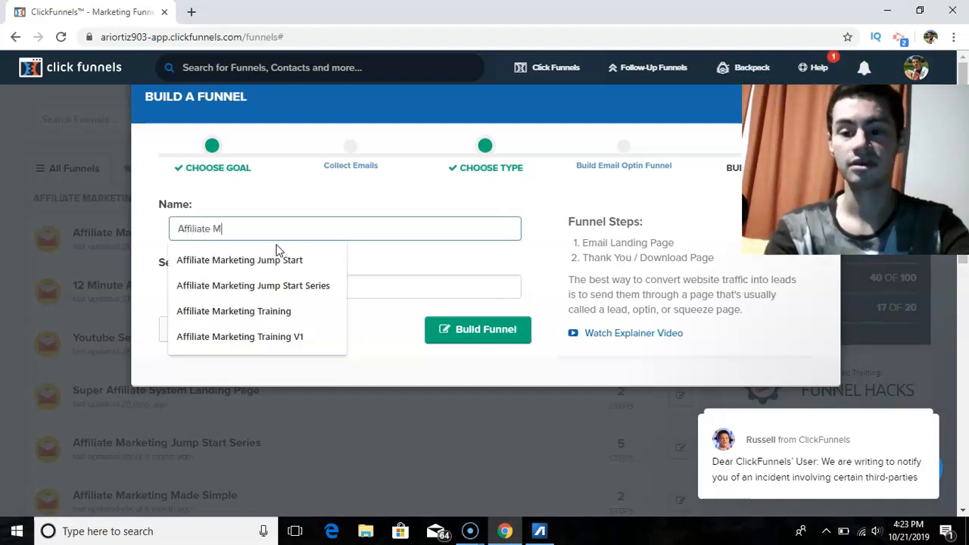
pyautogui.write('arketi')
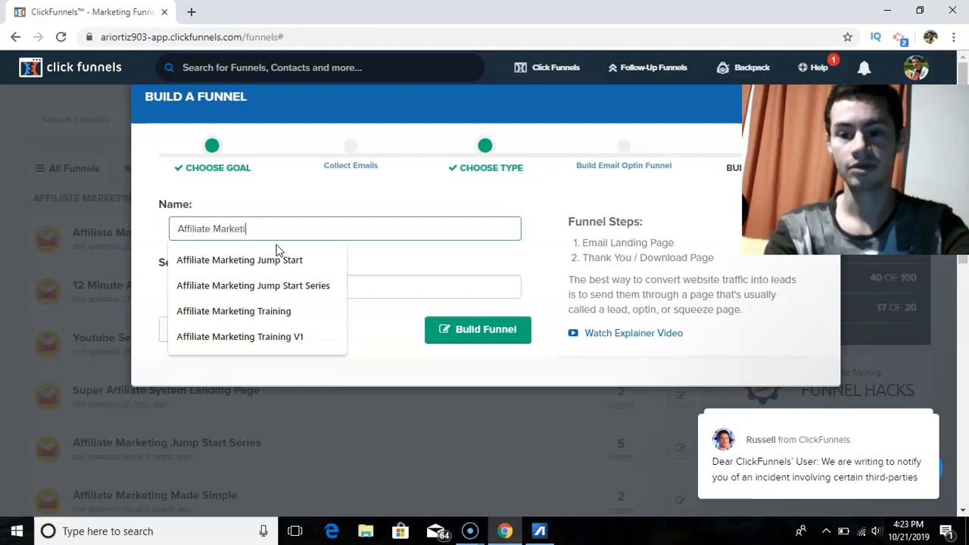
pyautogui.write('ng Training 1')
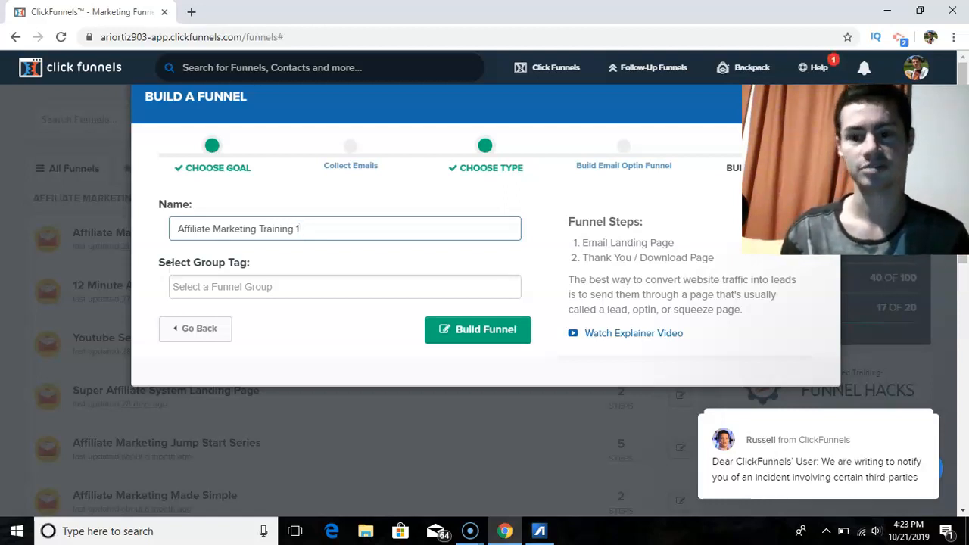
pyautogui.click(206, 280)
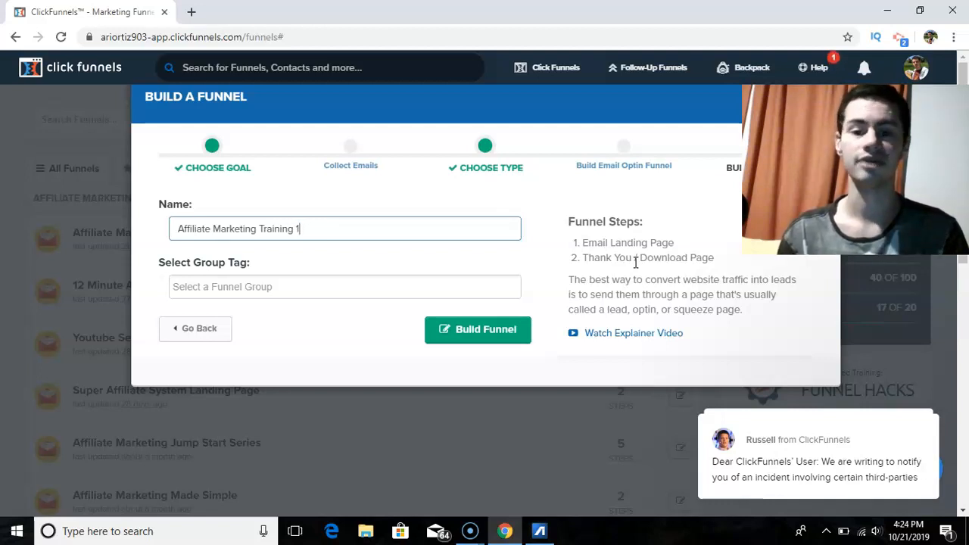
pyautogui.click(472, 336)
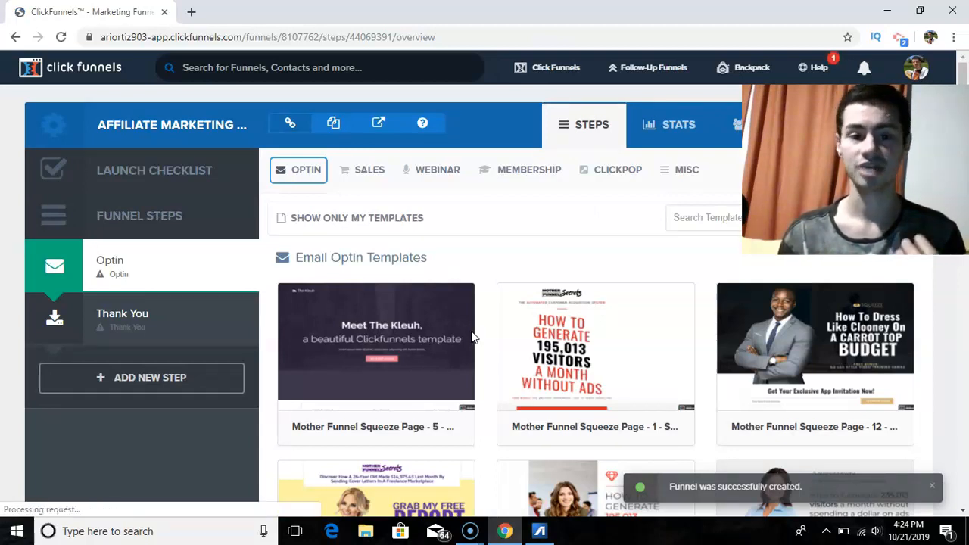
# - Browse the email optin templates and apply the Headline Optin template to the funnel's Optin step
pyautogui.scroll(-3, 471, 337)
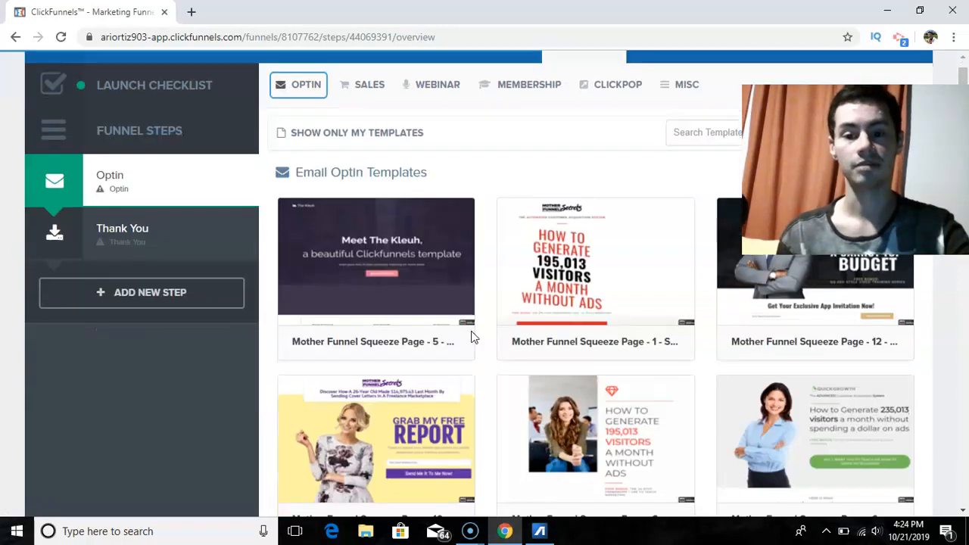
pyautogui.scroll(-2, 471, 337)
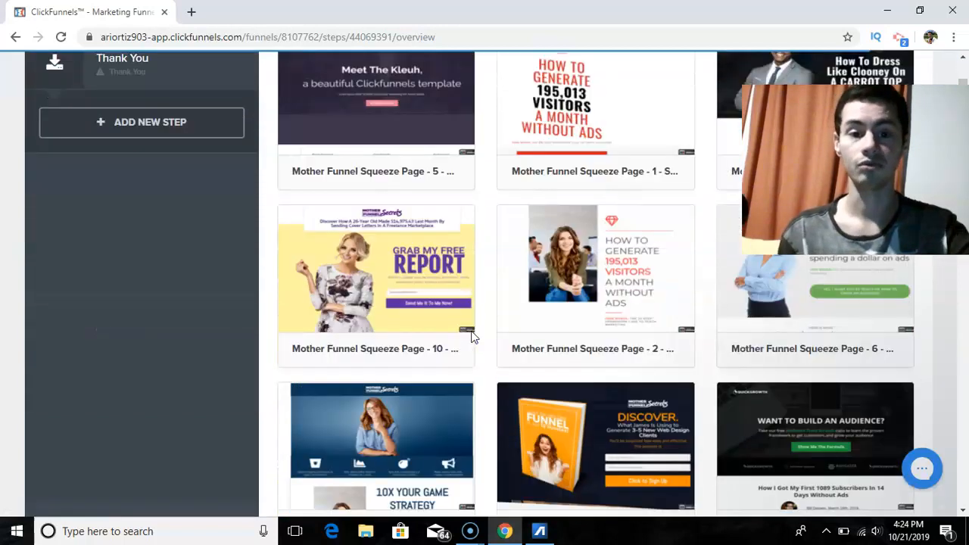
pyautogui.scroll(-4, 471, 337)
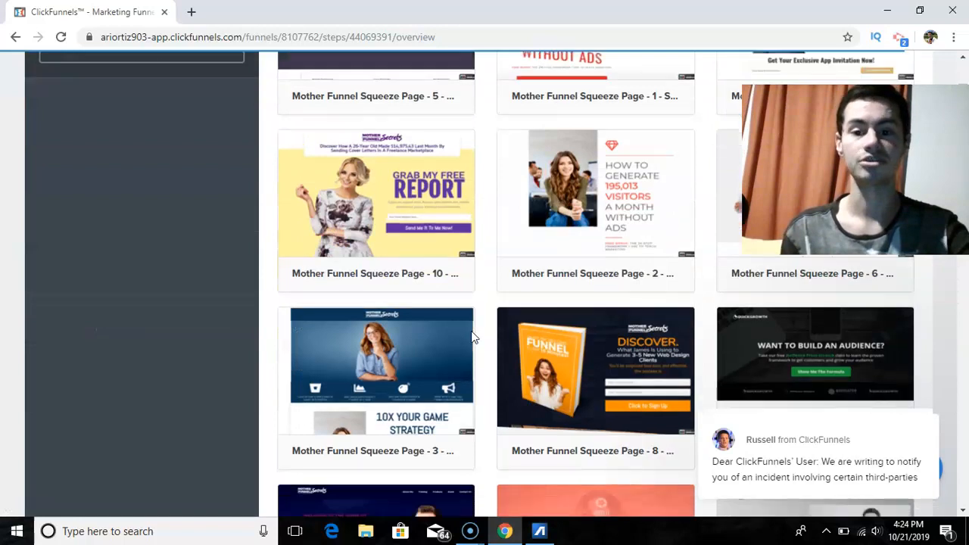
pyautogui.scroll(-3, 470, 337)
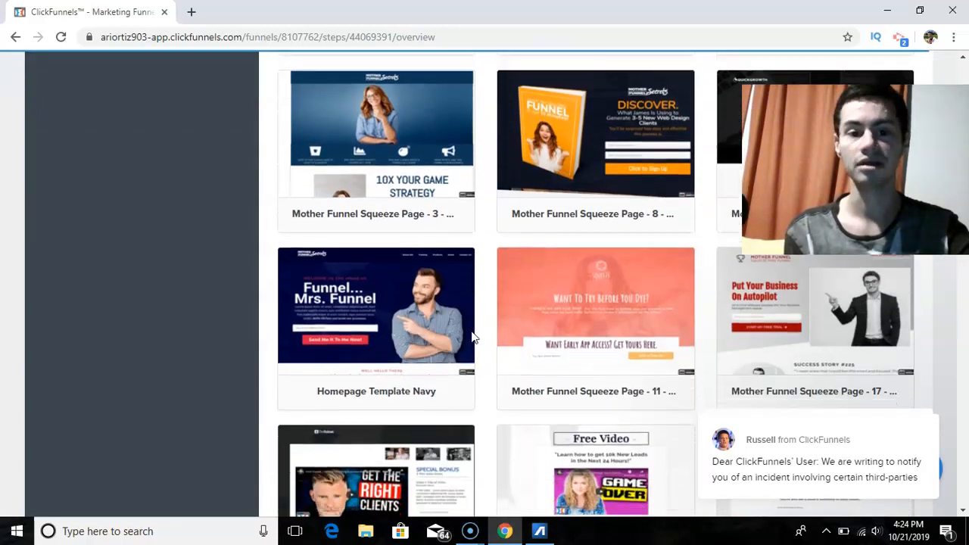
pyautogui.scroll(-4, 470, 337)
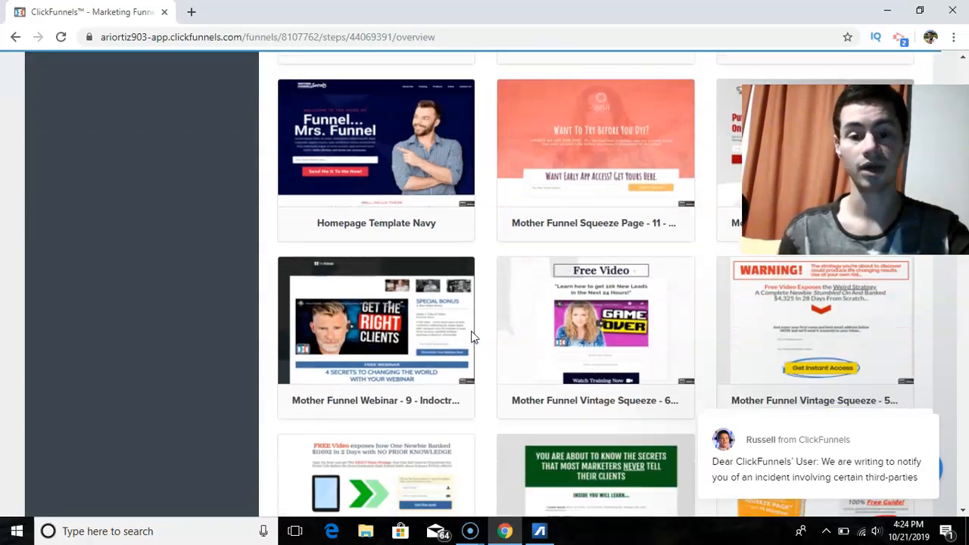
pyautogui.scroll(-2, 471, 336)
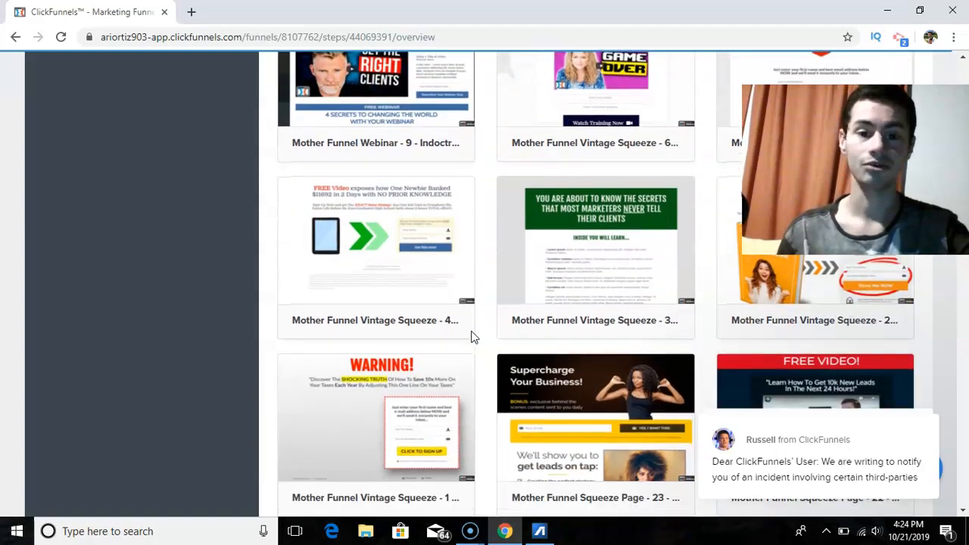
pyautogui.scroll(-2, 471, 337)
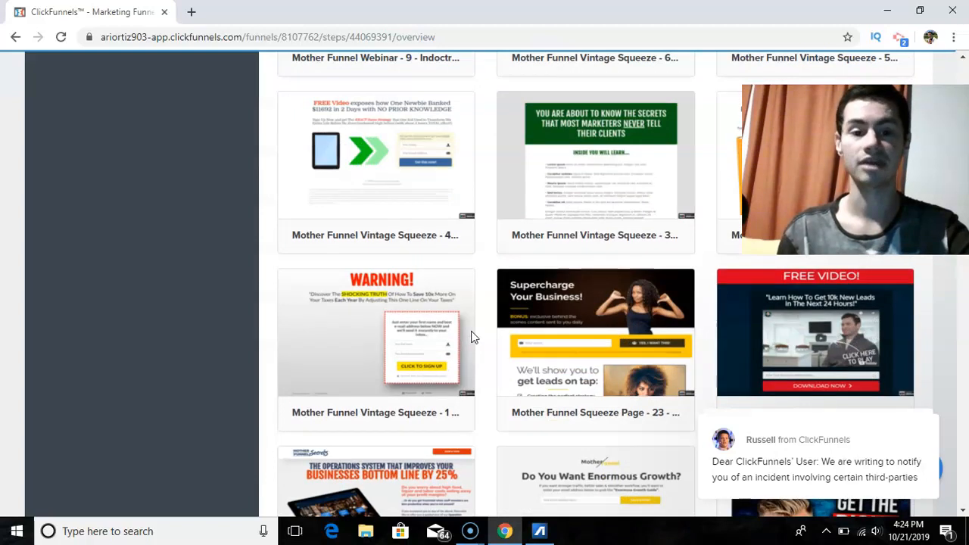
pyautogui.scroll(-1, 470, 337)
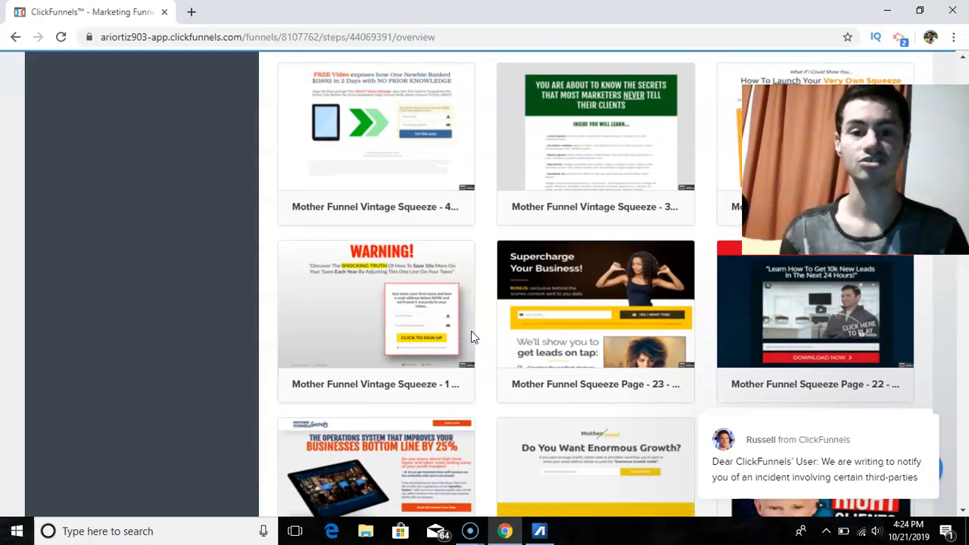
pyautogui.scroll(-3, 471, 337)
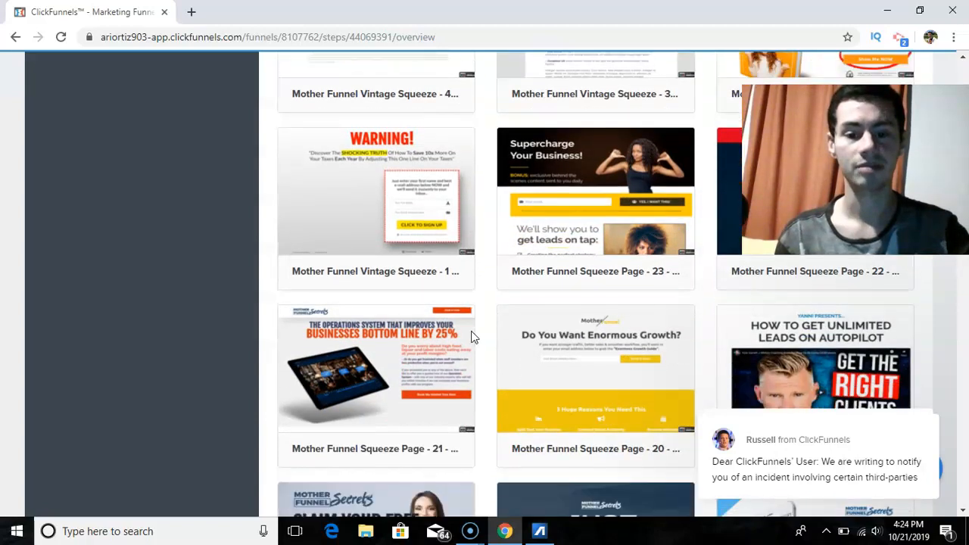
pyautogui.scroll(-3, 471, 337)
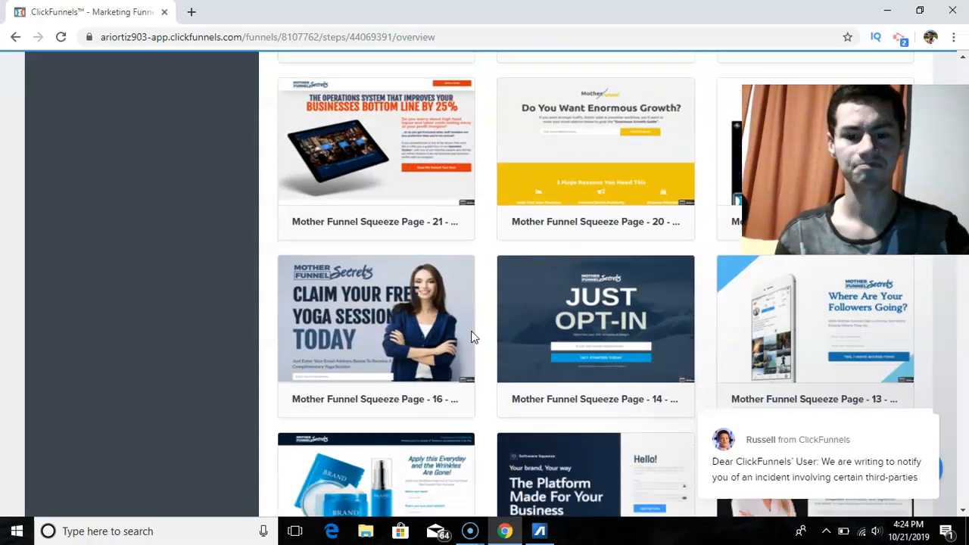
pyautogui.scroll(-5, 471, 337)
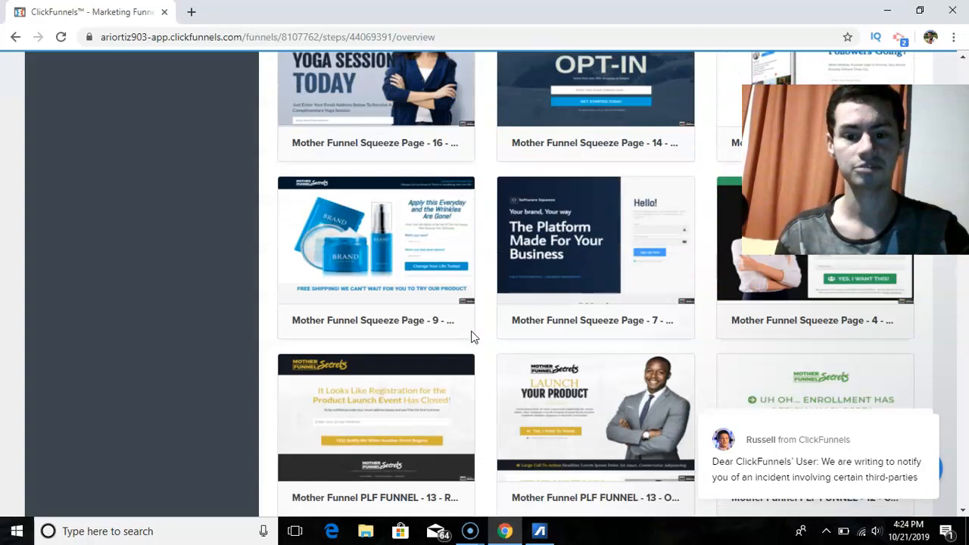
pyautogui.scroll(-8, 471, 337)
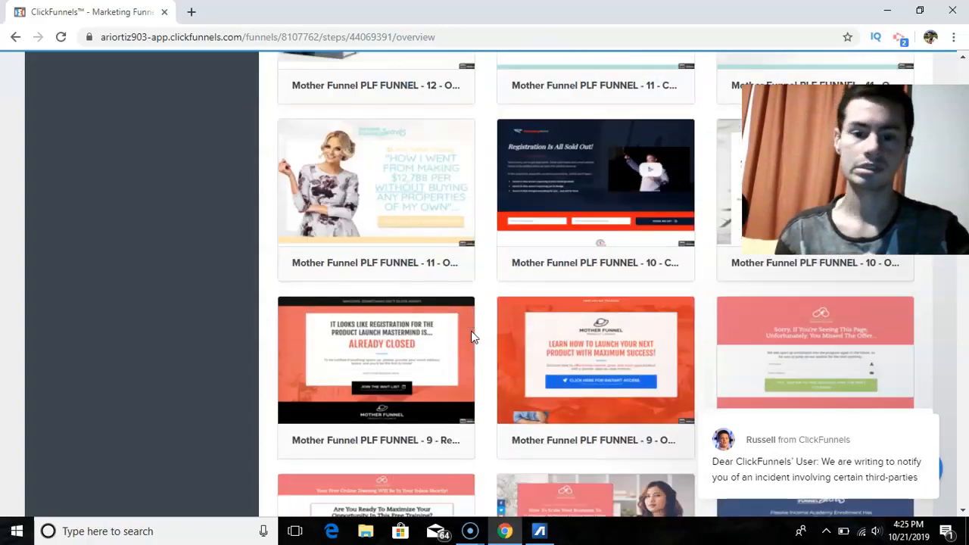
pyautogui.scroll(-7, 470, 337)
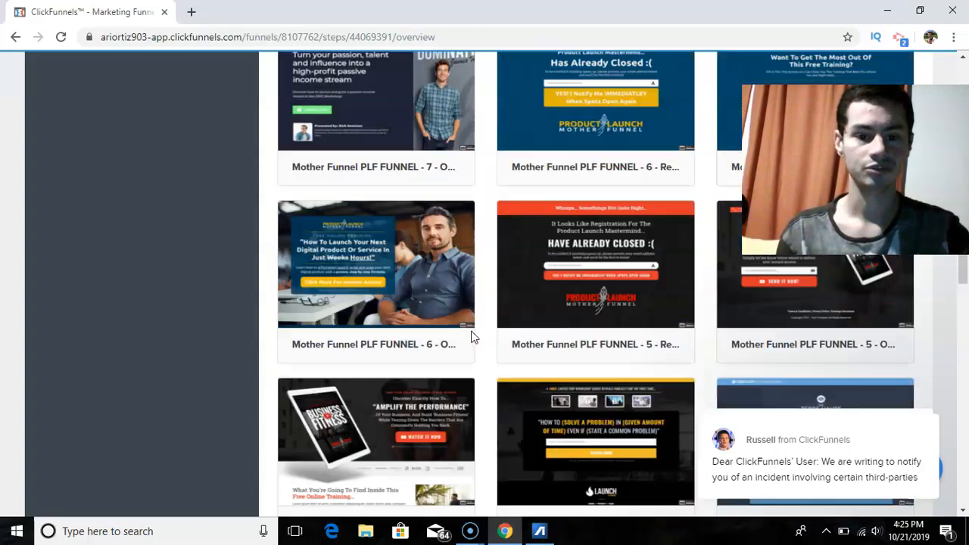
pyautogui.scroll(-6, 471, 337)
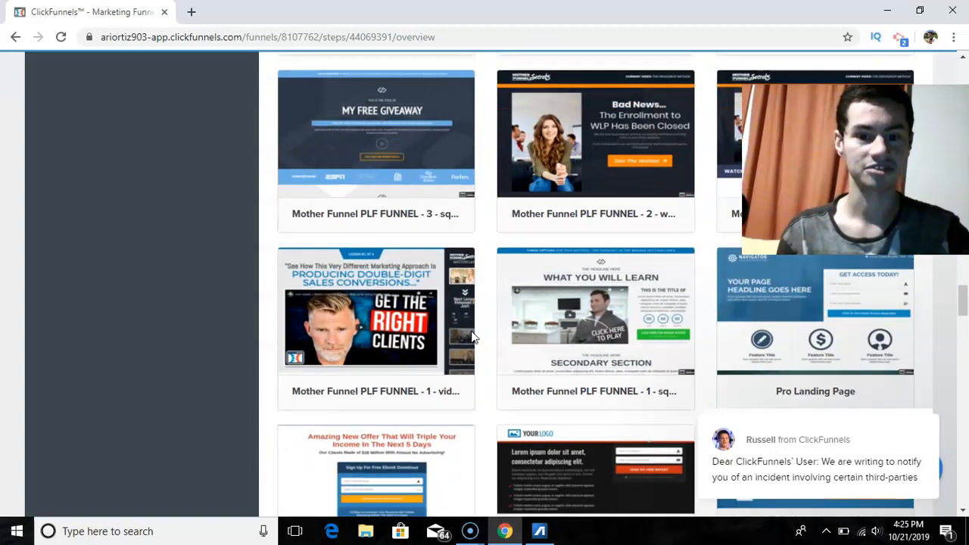
pyautogui.scroll(3, 471, 337)
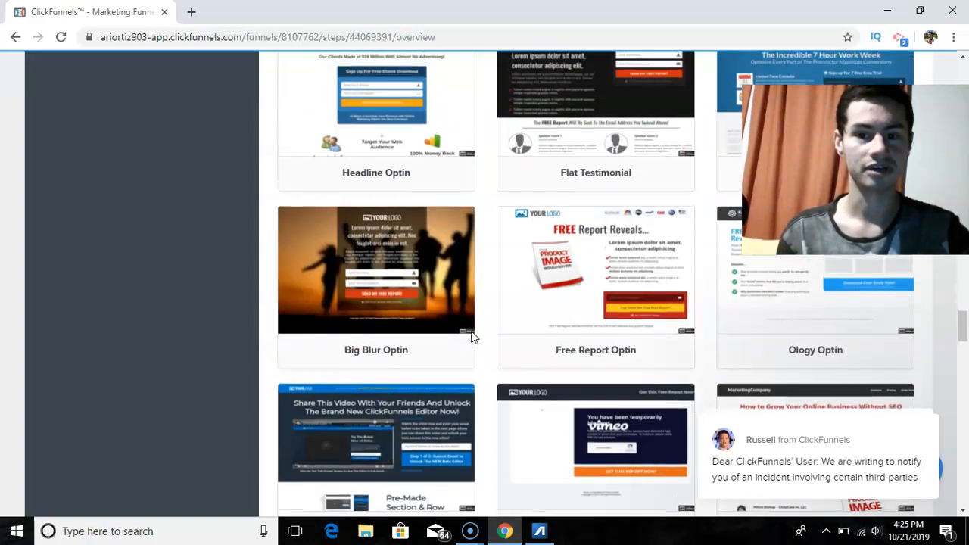
pyautogui.moveTo(386, 281)
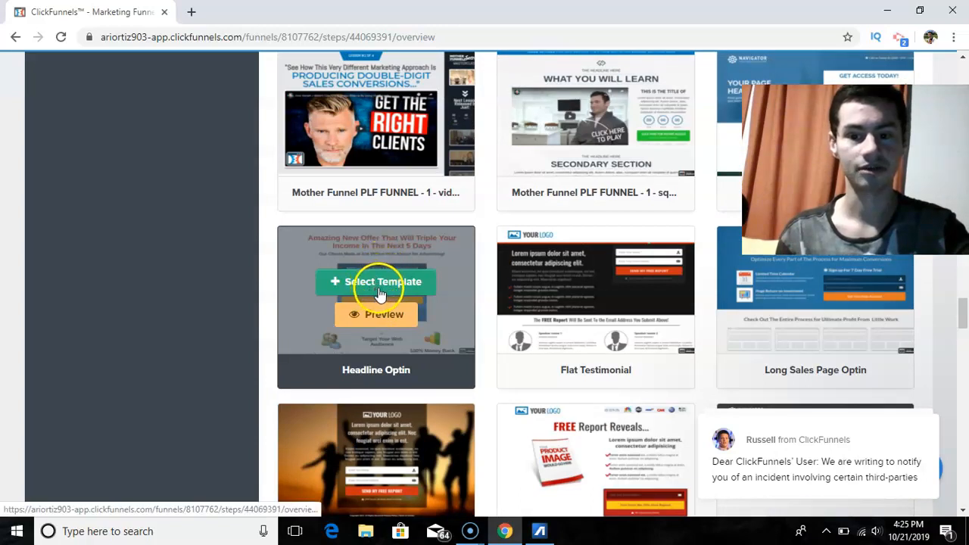
pyautogui.click(362, 285)
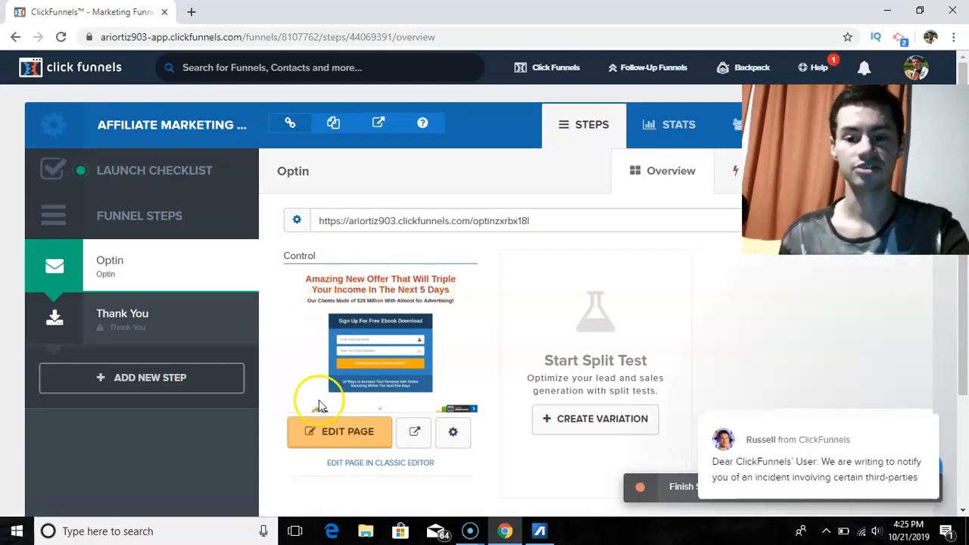
# - Open the optin page for editing and delete the text of its main red headline
pyautogui.click(335, 433)
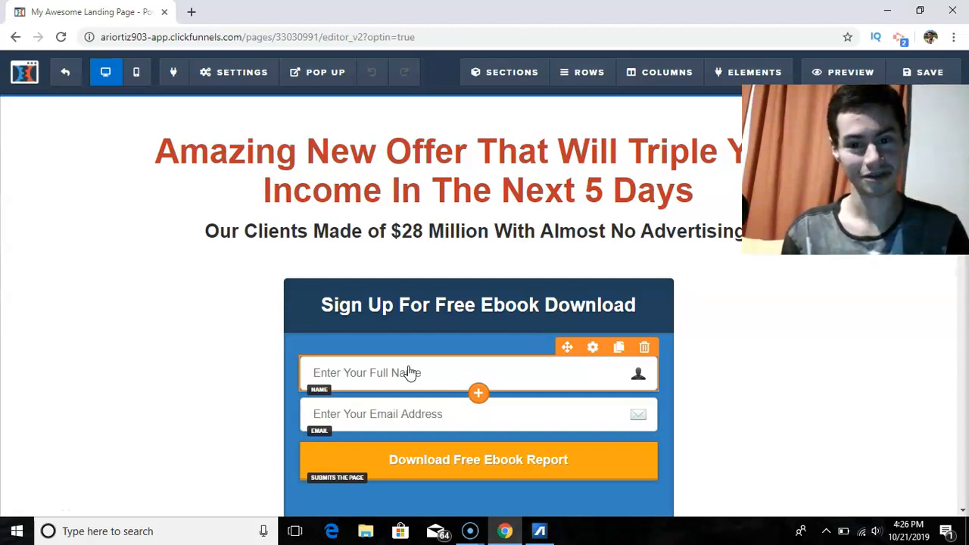
pyautogui.click(426, 152)
pyautogui.click(426, 153)
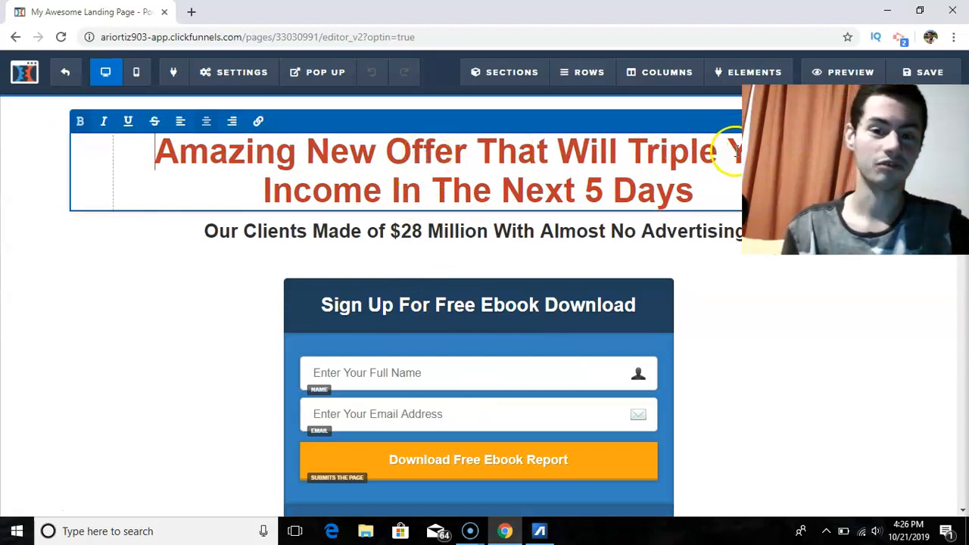
pyautogui.moveTo(698, 191); pyautogui.dragTo(68, 136)
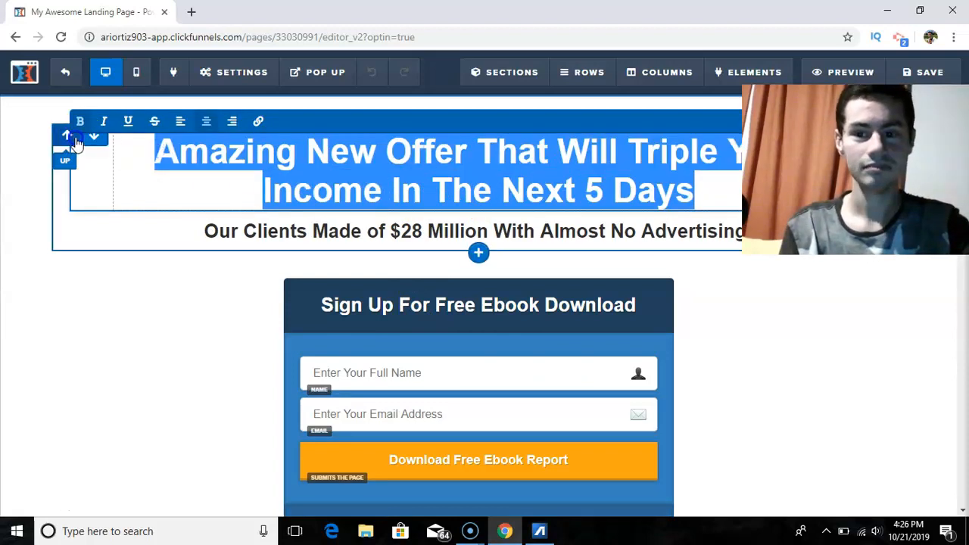
pyautogui.click(260, 152)
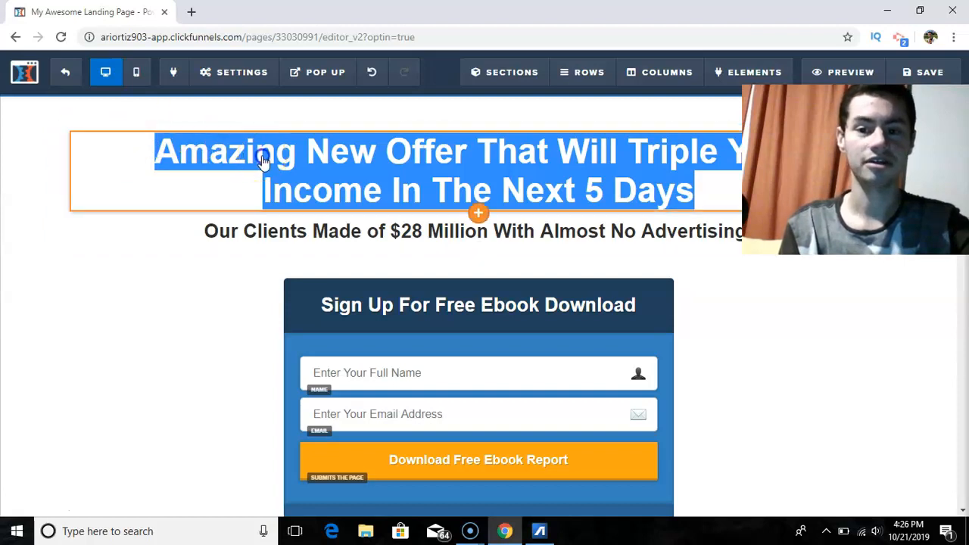
pyautogui.click(262, 156)
pyautogui.press('BackSpace')
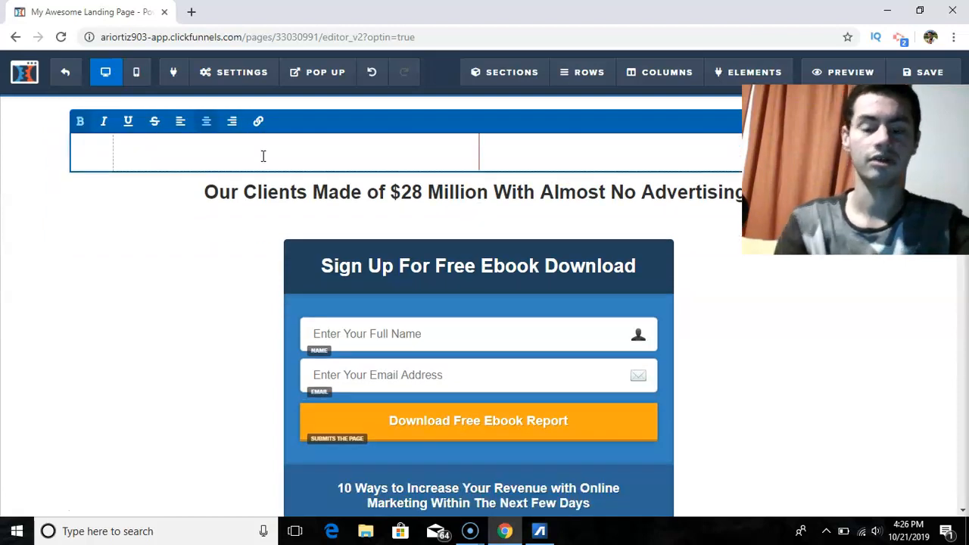
pyautogui.write('Te')
pyautogui.press('BackSpace')
pyautogui.write('his Training Has ')
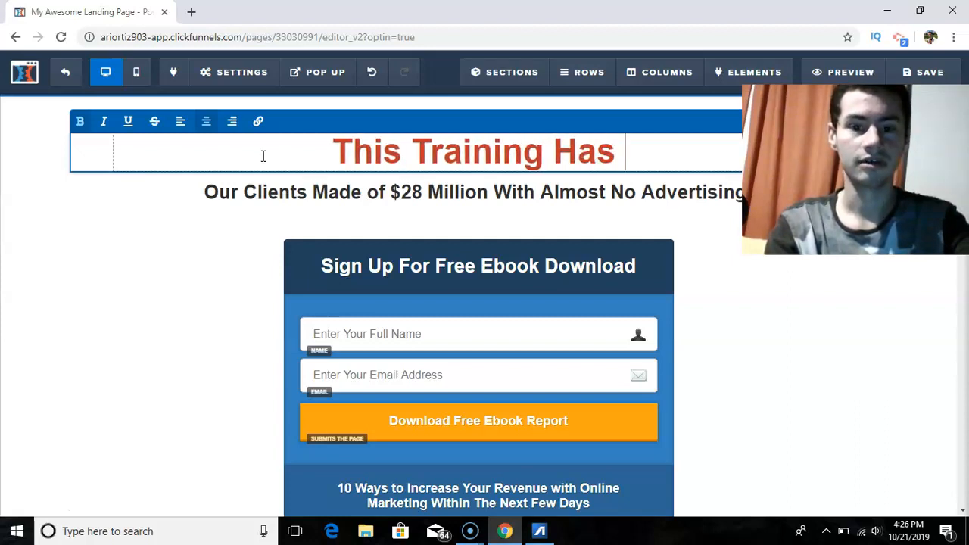
pyautogui.write('Helped m')
pyautogui.press('BackSpace')
pyautogui.write('Me')
pyautogui.press('BackSpace')
pyautogui.press('BackSpace')
pyautogui.press('BackSpace')
pyautogui.press('BackSpace')
pyautogui.press('BackSpace')
pyautogui.press('BackSpace')
pyautogui.press('BackSpace')
pyautogui.press('BackSpace')
pyautogui.press('BackSpace')
pyautogui.press('BackSpace')
pyautogui.press('BackSpace')
pyautogui.press('BackSpace')
pyautogui.press('BackSpace')
pyautogui.press('BackSpace')
pyautogui.press('BackSpace')
pyautogui.press('BackSpace')
pyautogui.press('BackSpace')
pyautogui.press('BackSpace')
pyautogui.press('BackSpace')
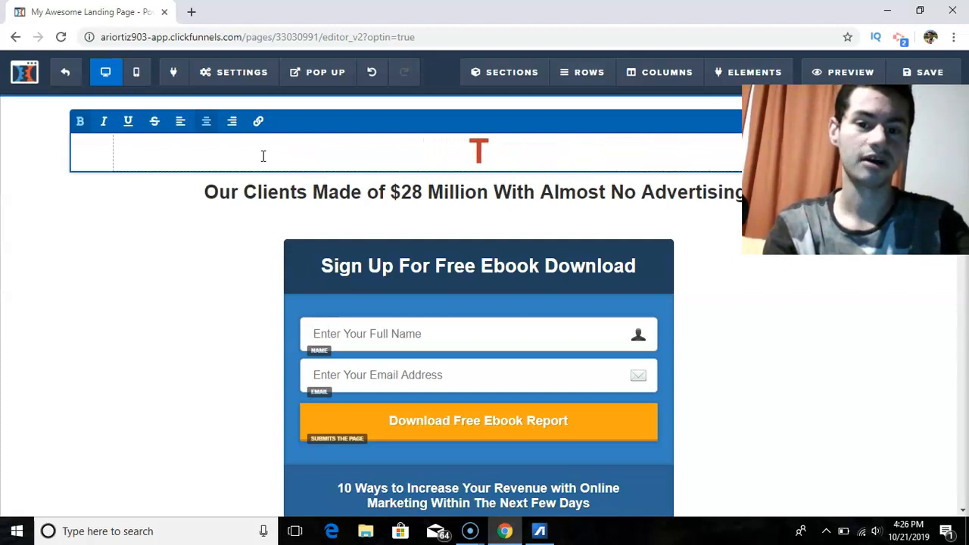
# - Enter "Free Training Reveals: How To Build A Highly Profitable Business Online" as the main headline text
pyautogui.write('Free T')
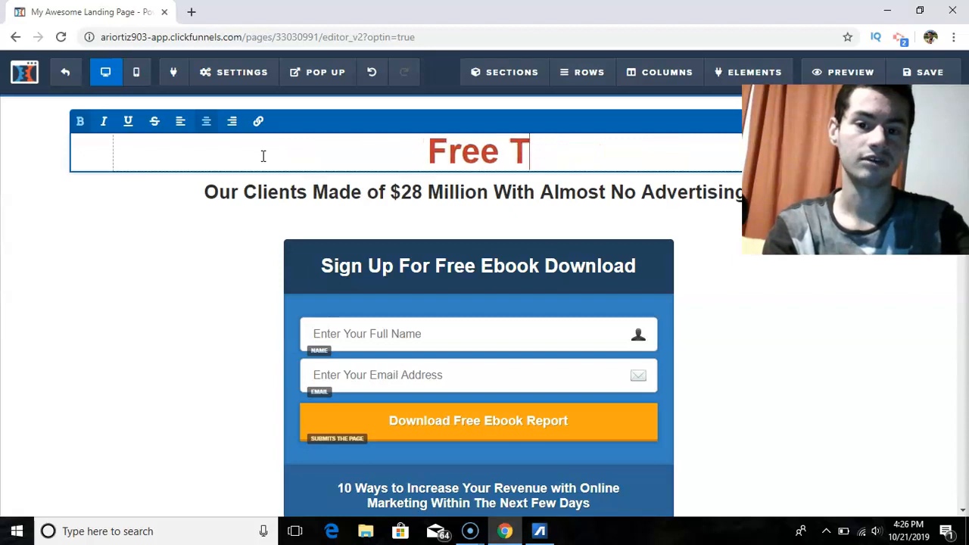
pyautogui.write('raining ')
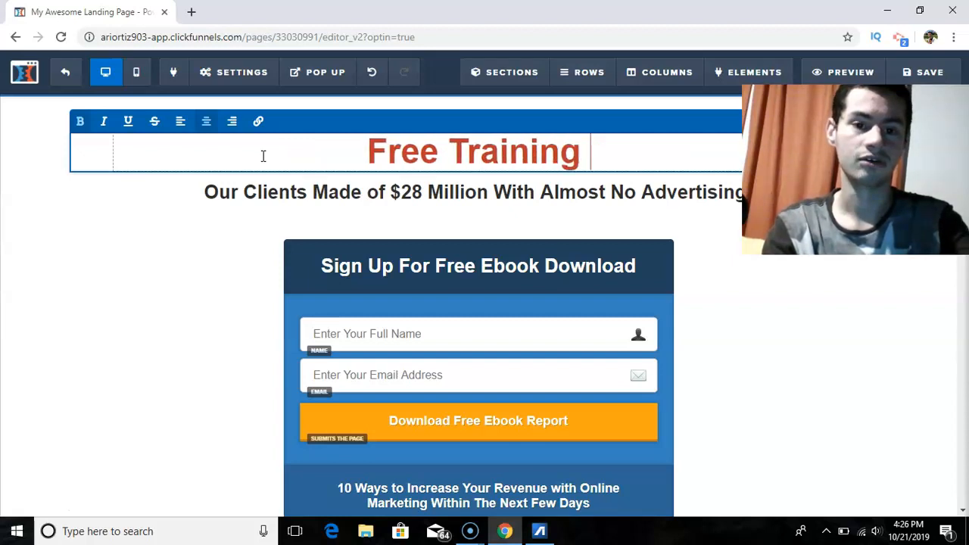
pyautogui.write('Reveals H')
pyautogui.press('BackSpace')
pyautogui.press('BackSpace')
pyautogui.write(': How To b')
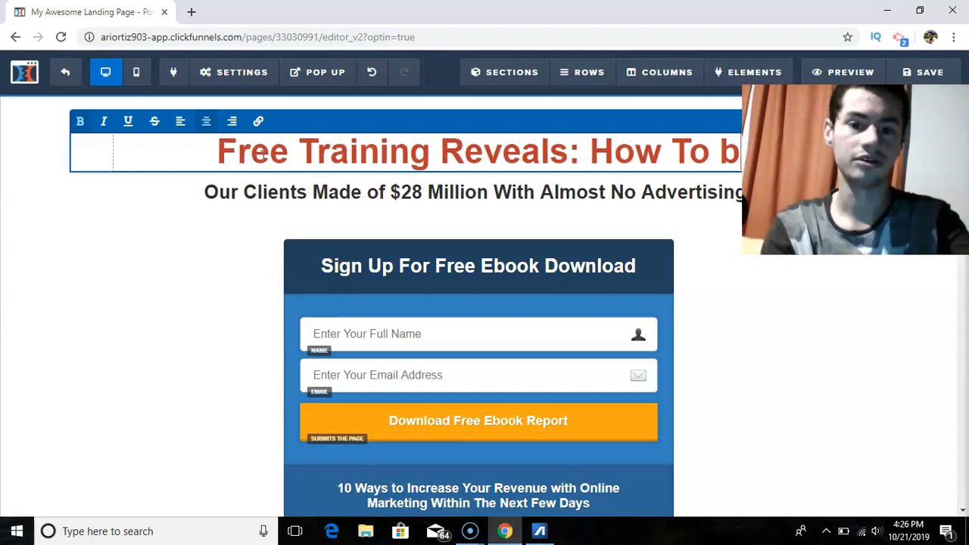
pyautogui.press('BackSpace')
pyautogui.write('Bui')
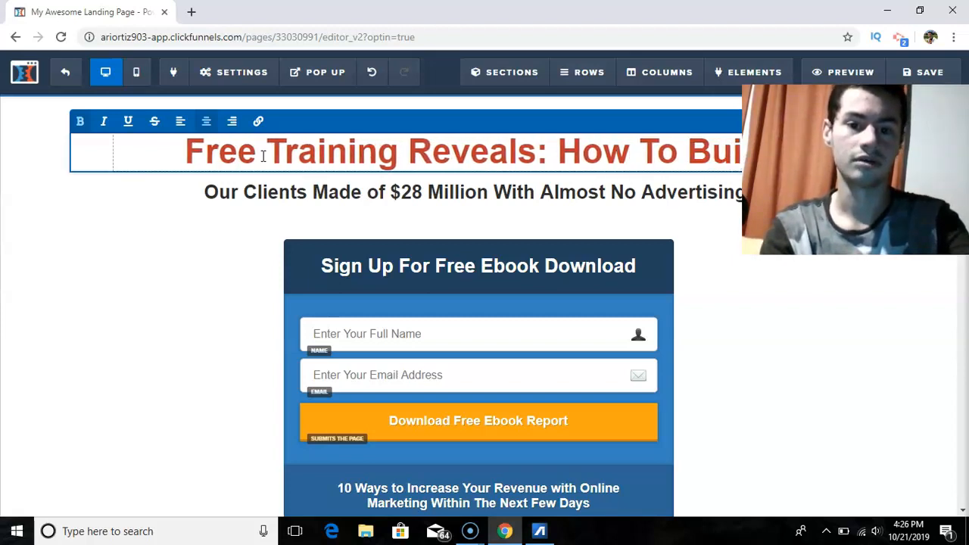
pyautogui.write('ld A Millio')
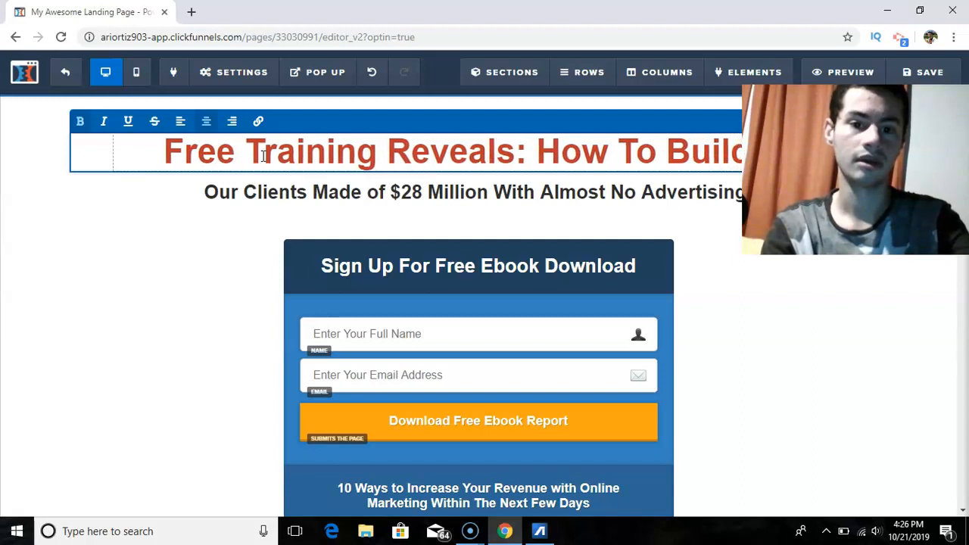
pyautogui.write('ly Profuc')
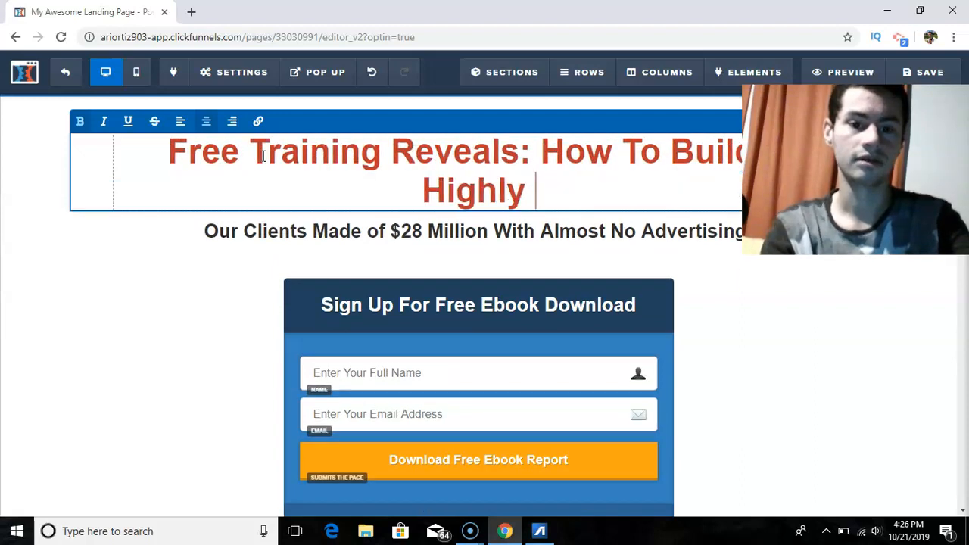
pyautogui.press('BackSpace')
pyautogui.press('BackSpace')
pyautogui.write('ot')
pyautogui.press('BackSpace')
pyautogui.press('BackSpace')
pyautogui.write('itab')
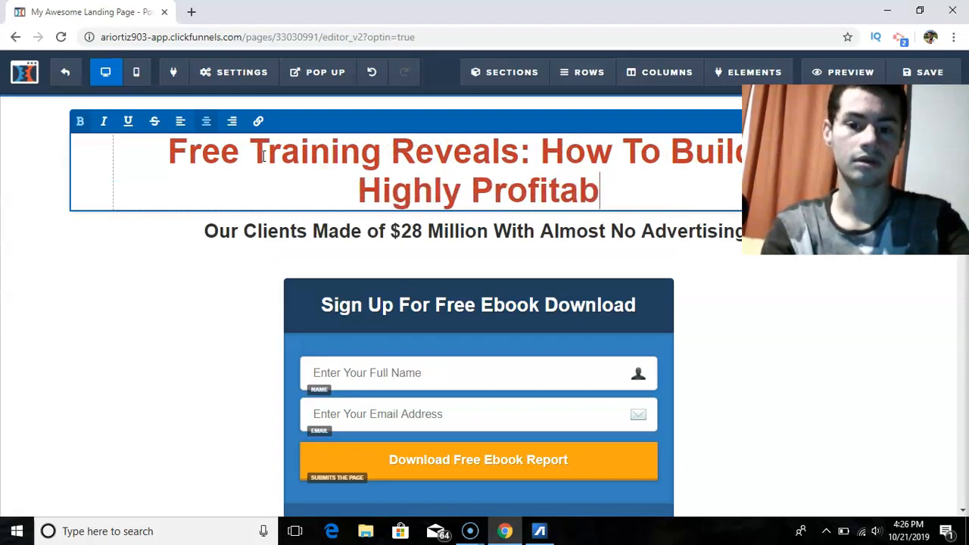
pyautogui.write('le Business Online')
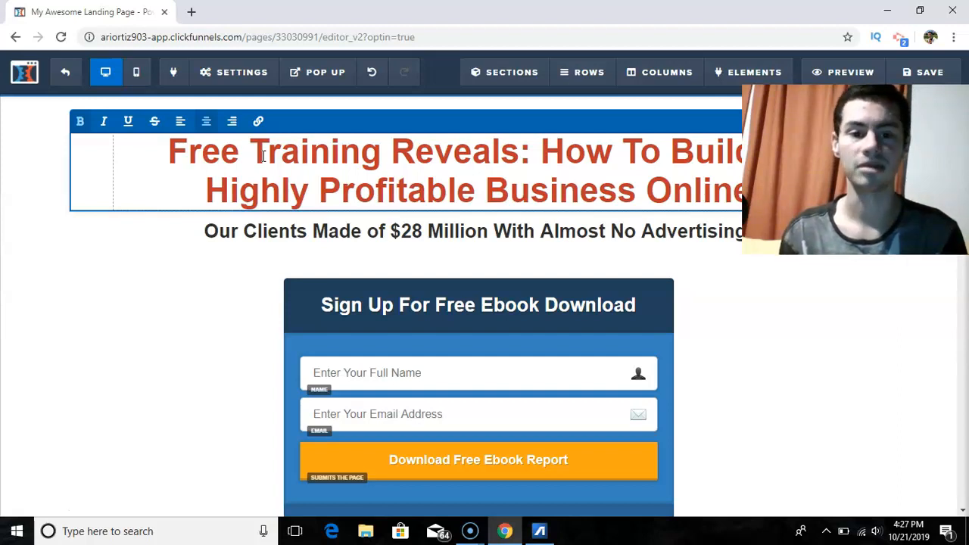
# - Change the main headline's text color to the near-black swatch from the conversion colors
pyautogui.click(172, 151)
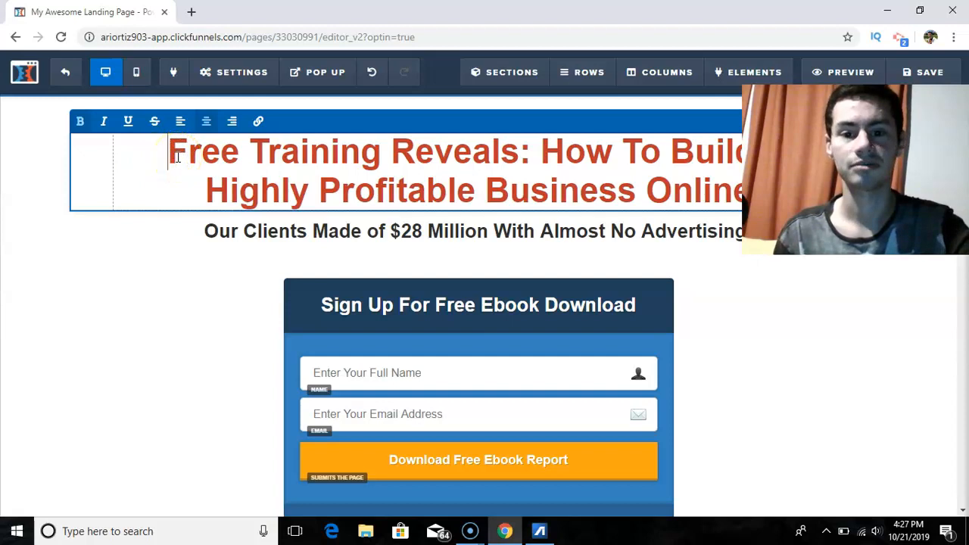
pyautogui.moveTo(168, 154); pyautogui.dragTo(749, 189)
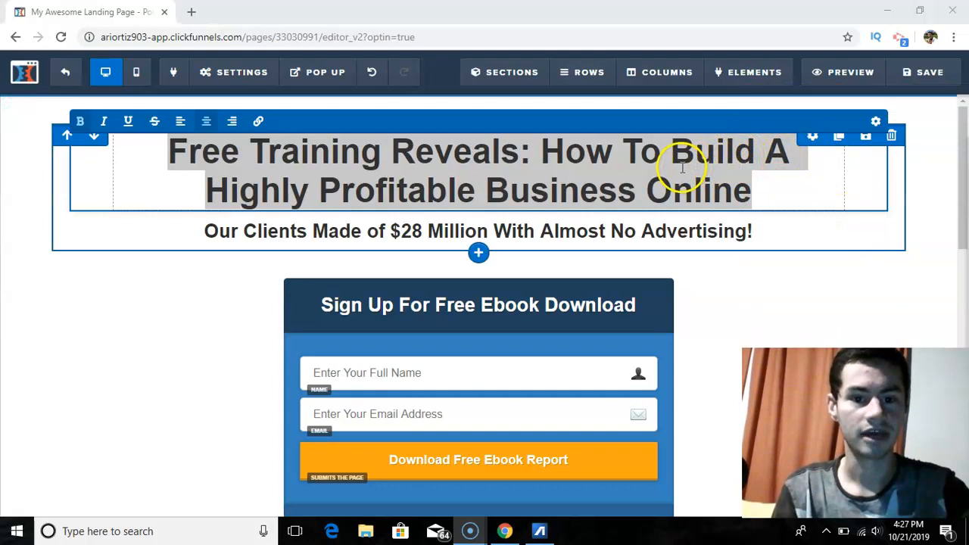
pyautogui.click(754, 158)
pyautogui.click(778, 193)
pyautogui.click(766, 193)
pyautogui.moveTo(767, 192); pyautogui.dragTo(172, 148)
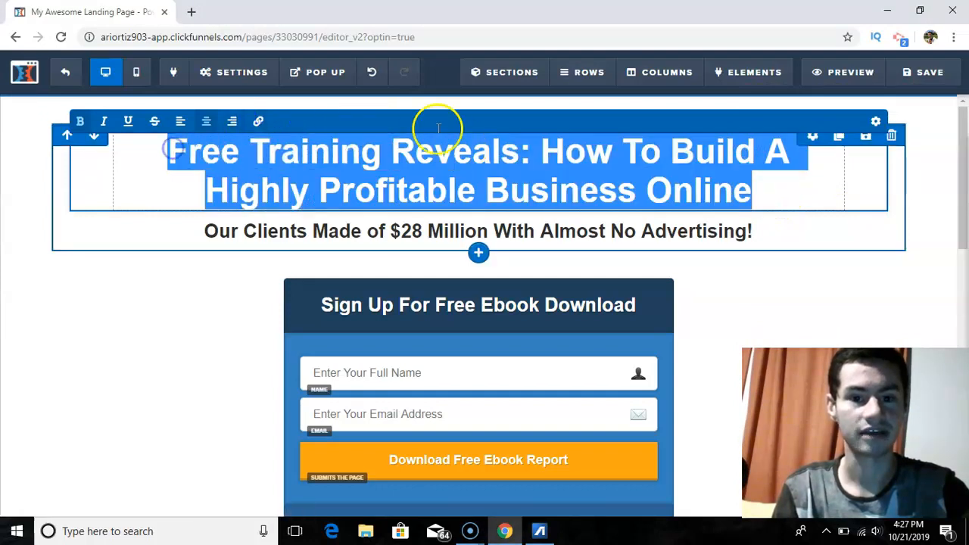
pyautogui.click(876, 126)
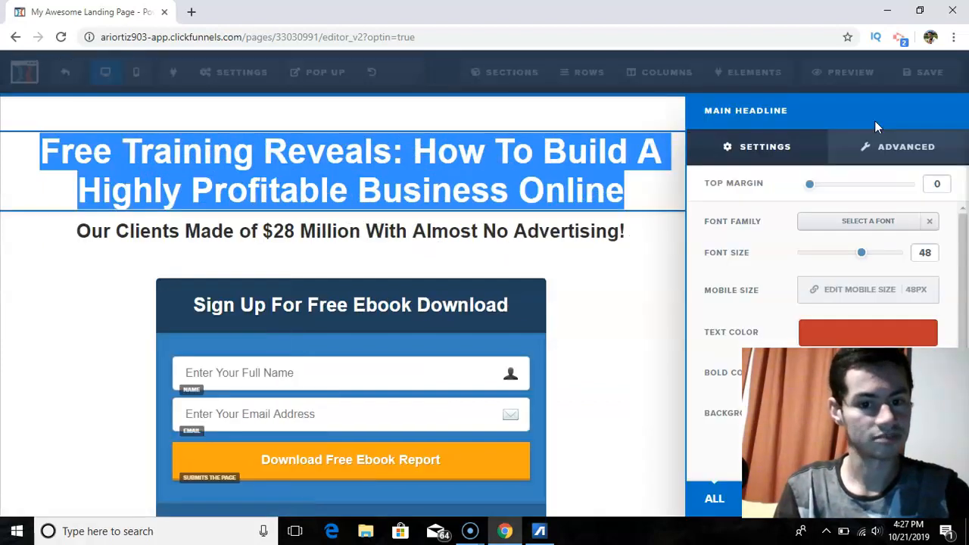
pyautogui.click(845, 333)
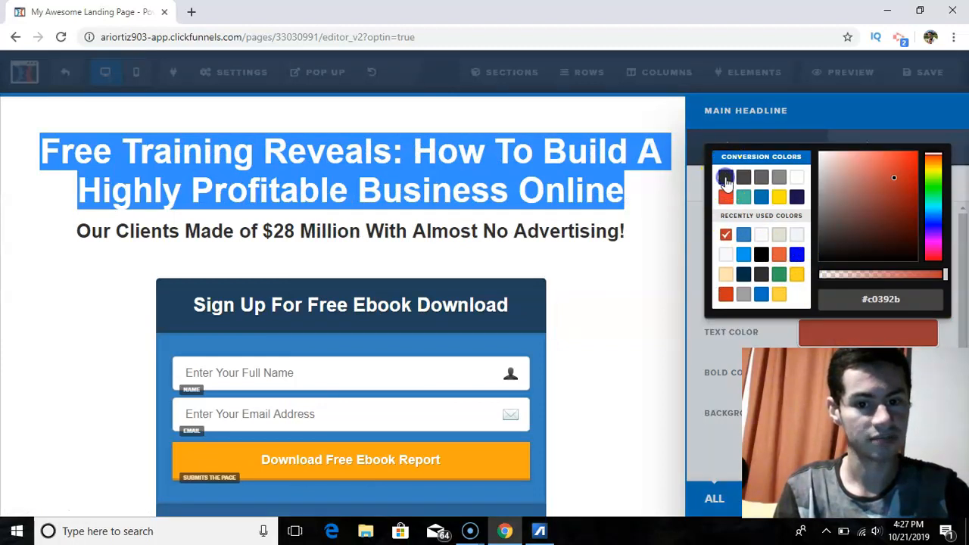
pyautogui.click(725, 179)
pyautogui.click(553, 181)
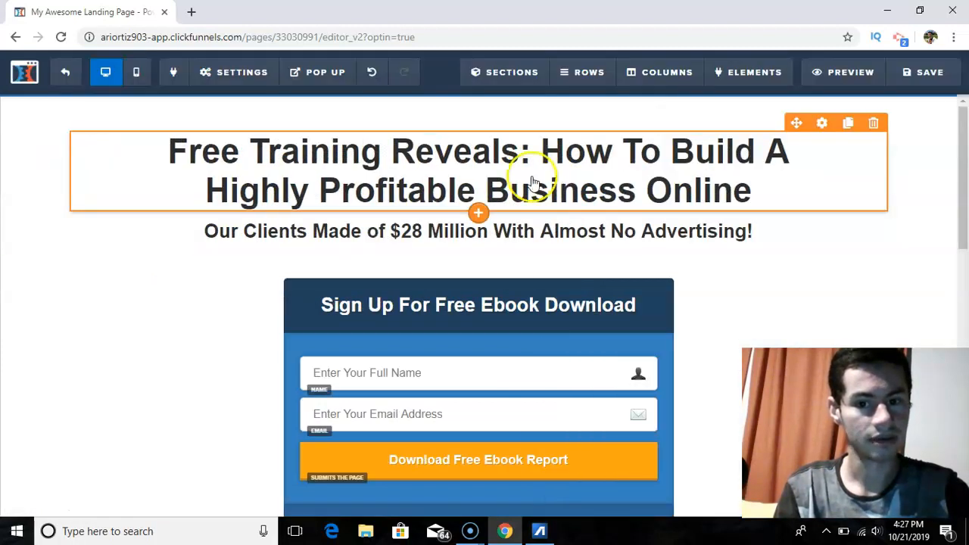
# - Remove the bold formatting from the entire main headline
pyautogui.click(171, 145)
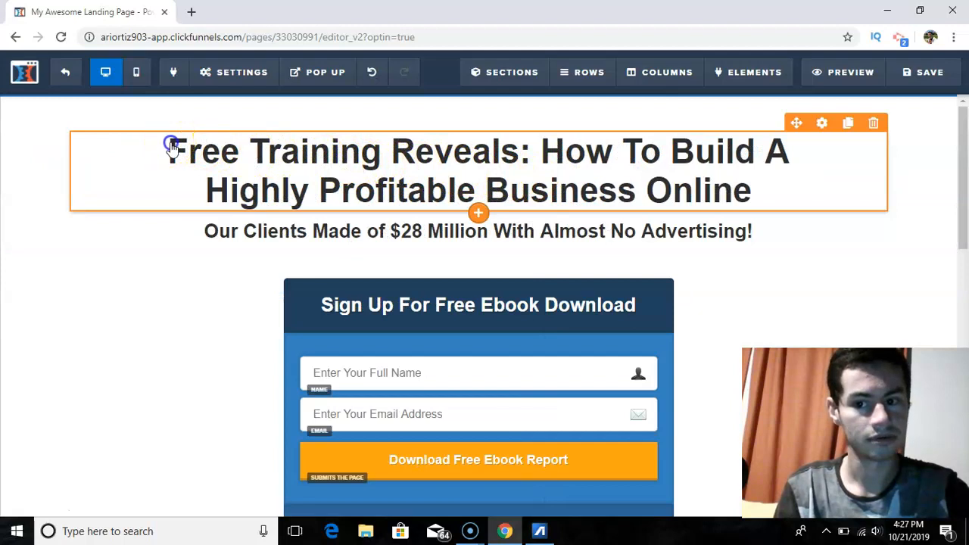
pyautogui.moveTo(171, 144); pyautogui.dragTo(786, 184)
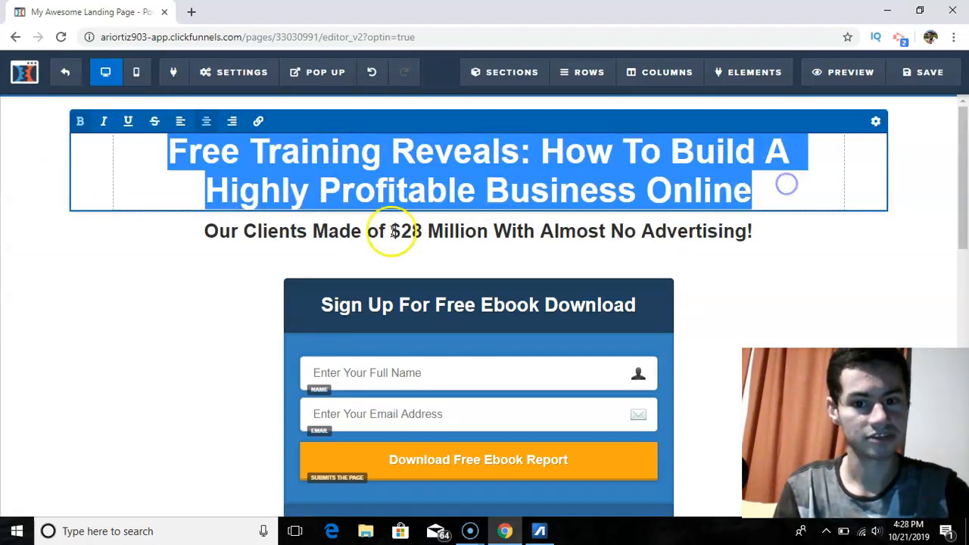
pyautogui.click(83, 122)
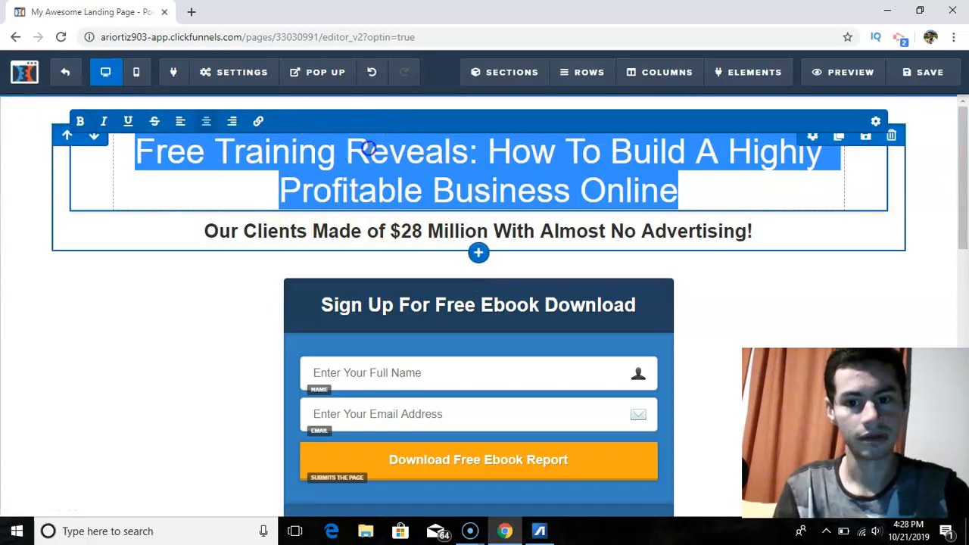
pyautogui.click(367, 146)
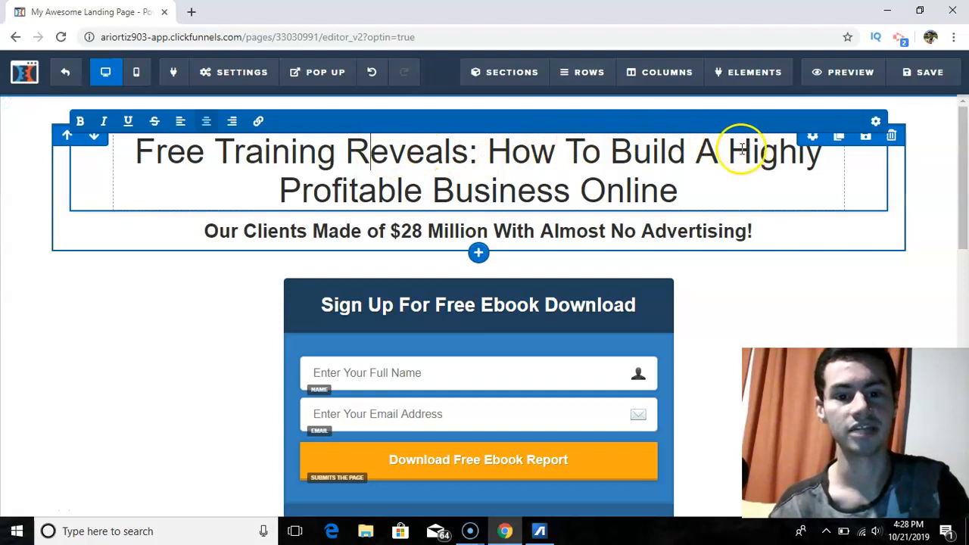
# - Make only the words "Highly Profitable" bold in the main headline
pyautogui.moveTo(730, 151); pyautogui.dragTo(428, 194)
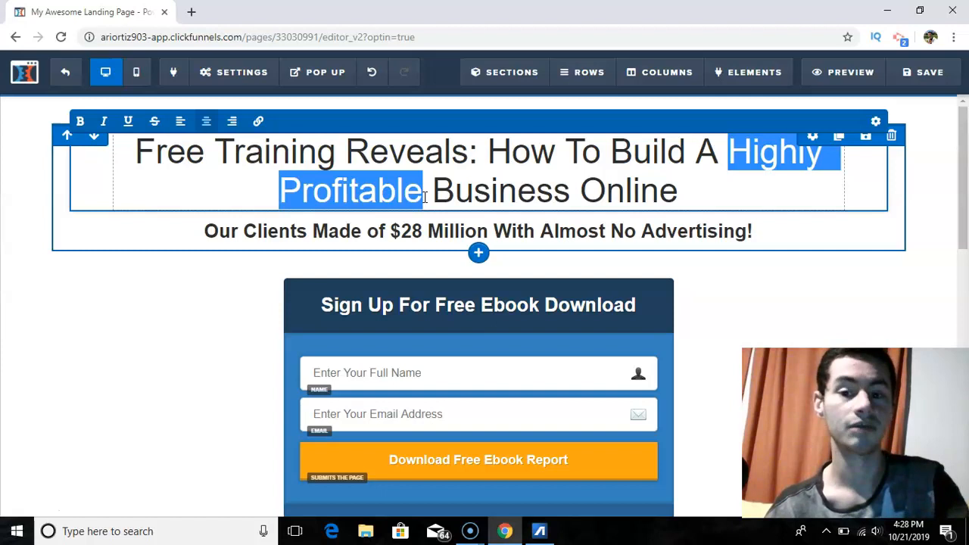
pyautogui.click(79, 123)
pyautogui.click(400, 193)
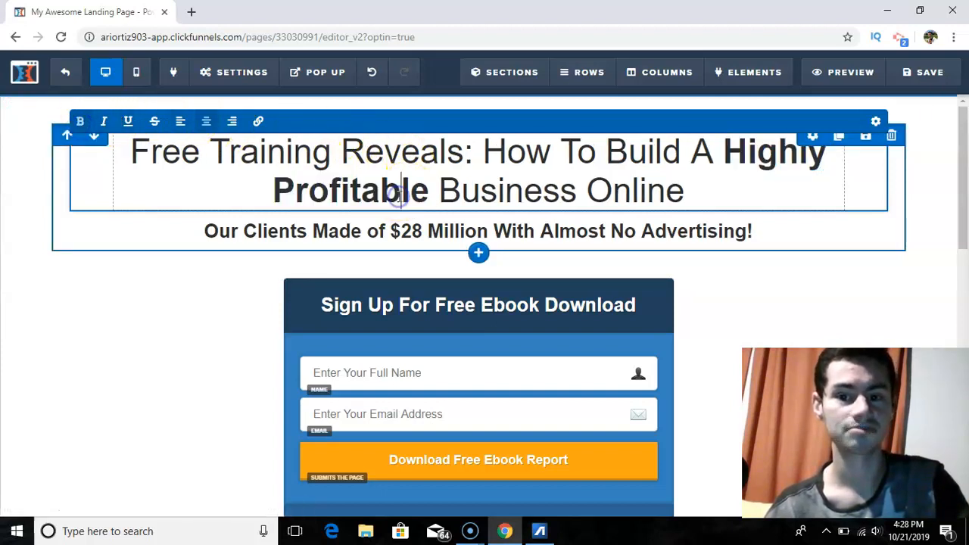
# - Set the main headline's bold text color to the recently used red #ce351a
pyautogui.click(874, 124)
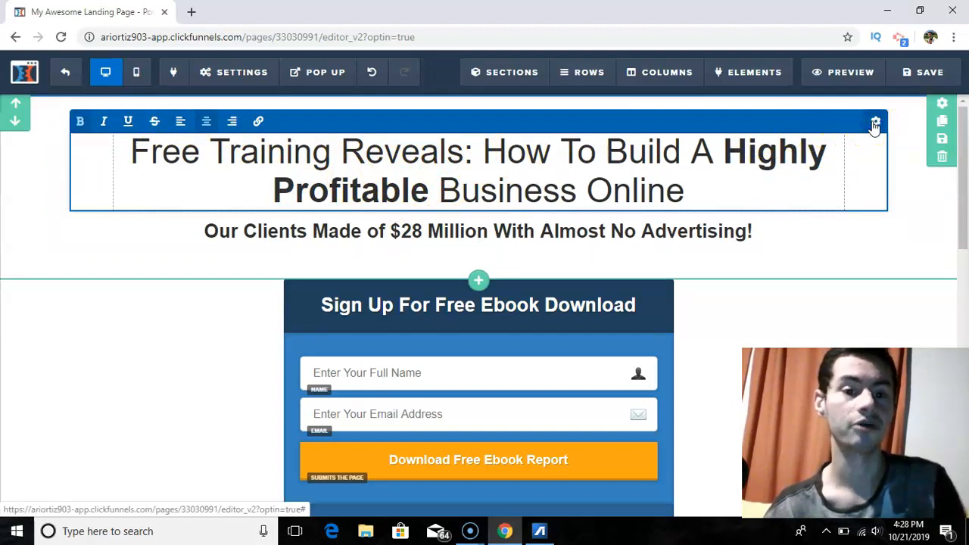
pyautogui.click(848, 367)
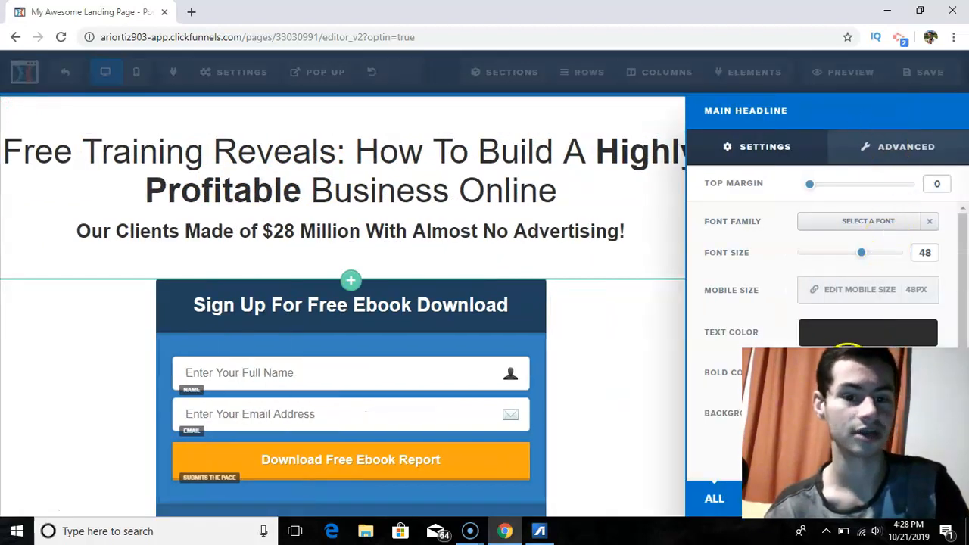
pyautogui.click(727, 338)
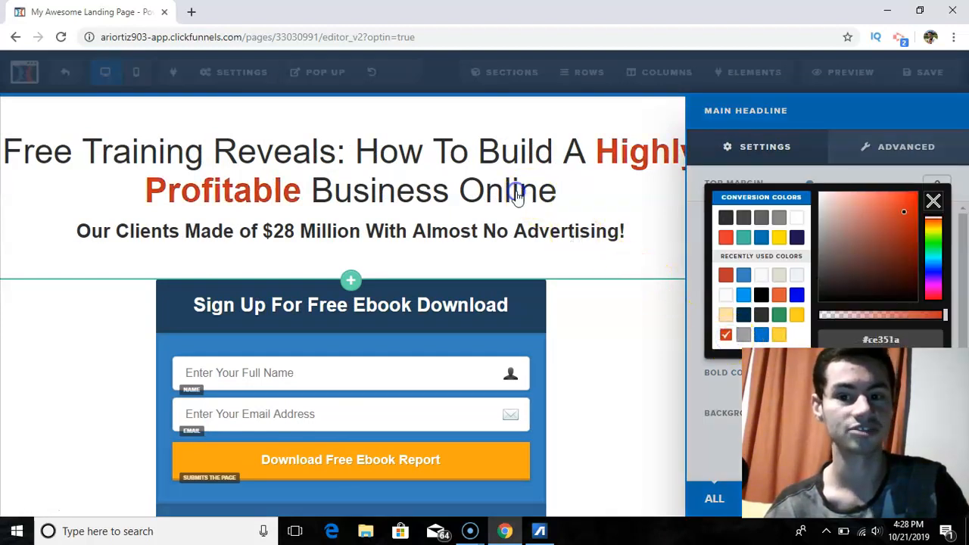
pyautogui.click(515, 194)
pyautogui.click(345, 197)
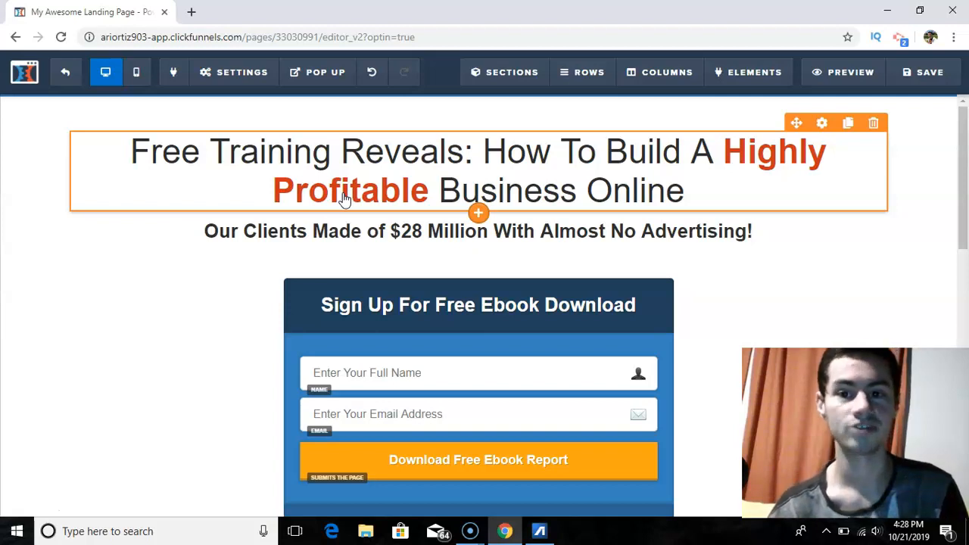
pyautogui.click(371, 197)
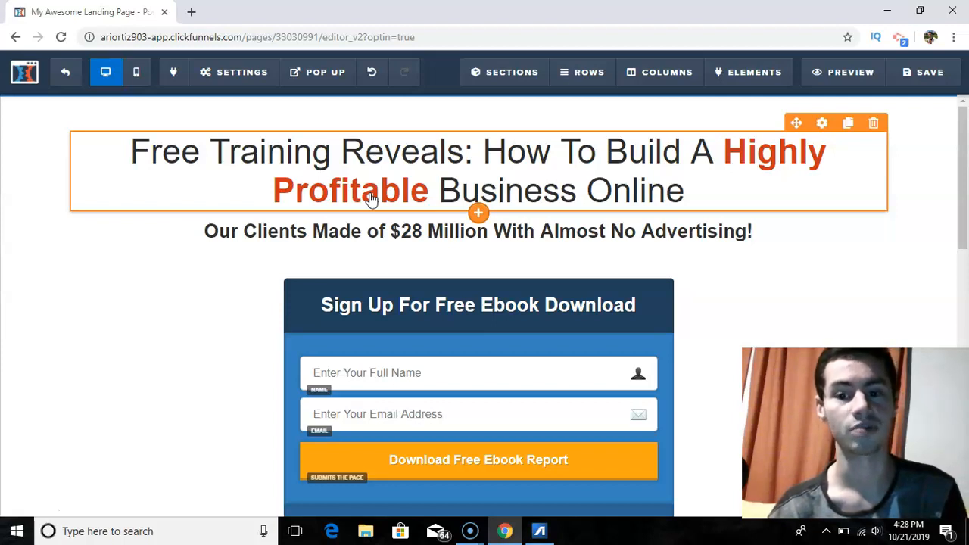
# - Delete the subheadline about clients making $28 million from below the main headline
pyautogui.click(387, 234)
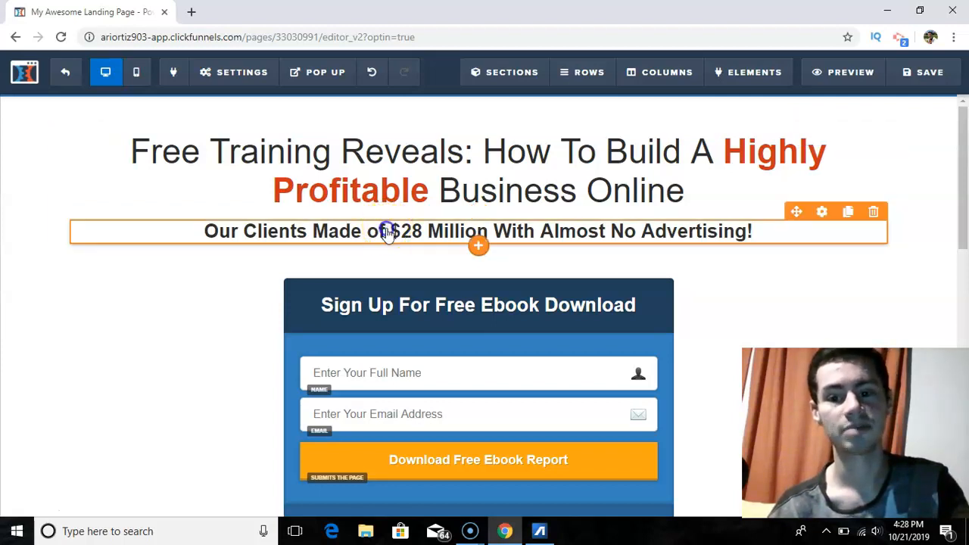
pyautogui.click(386, 232)
pyautogui.click(205, 231)
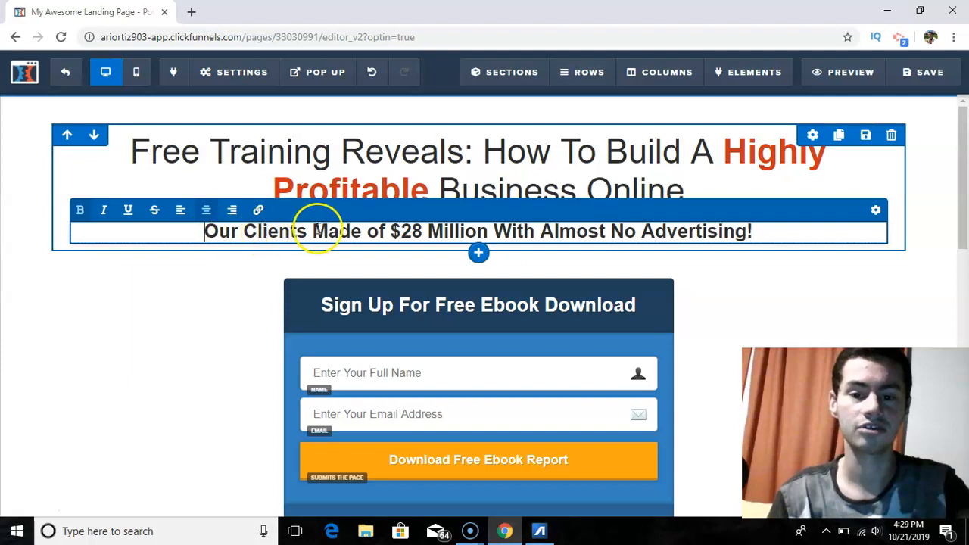
pyautogui.click(212, 315)
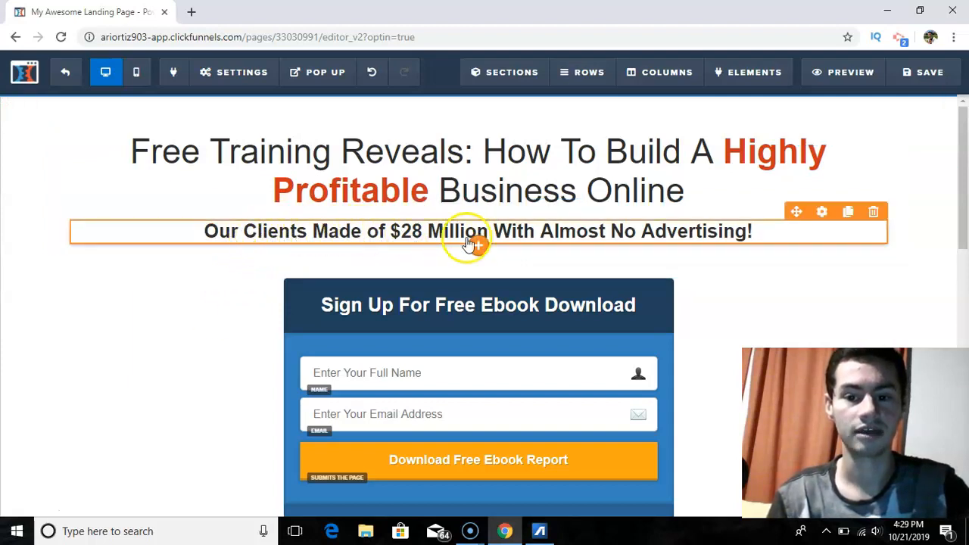
pyautogui.click(874, 212)
pyautogui.click(554, 120)
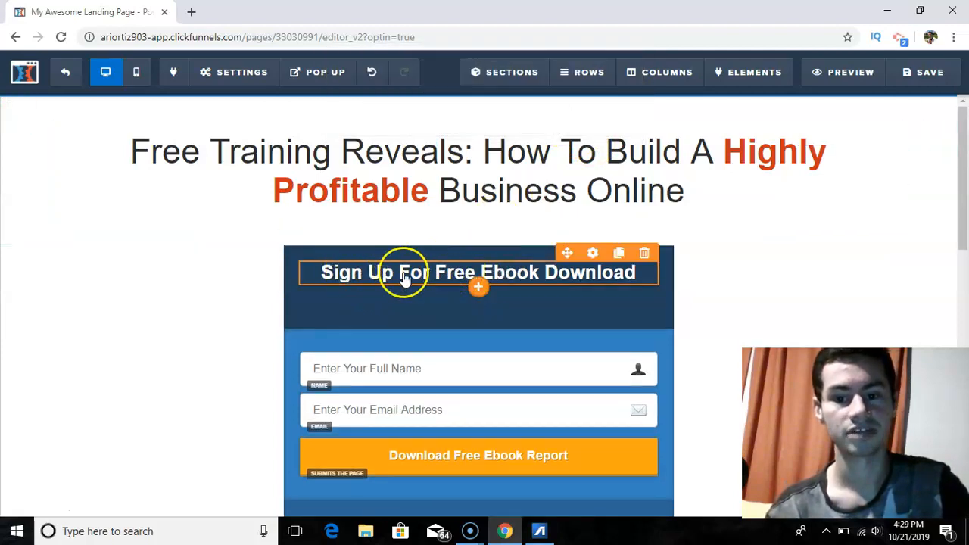
# - Replace the opt-in form's heading with "Enter Your Name & Email Below To Get Instant Access"
pyautogui.click(356, 274)
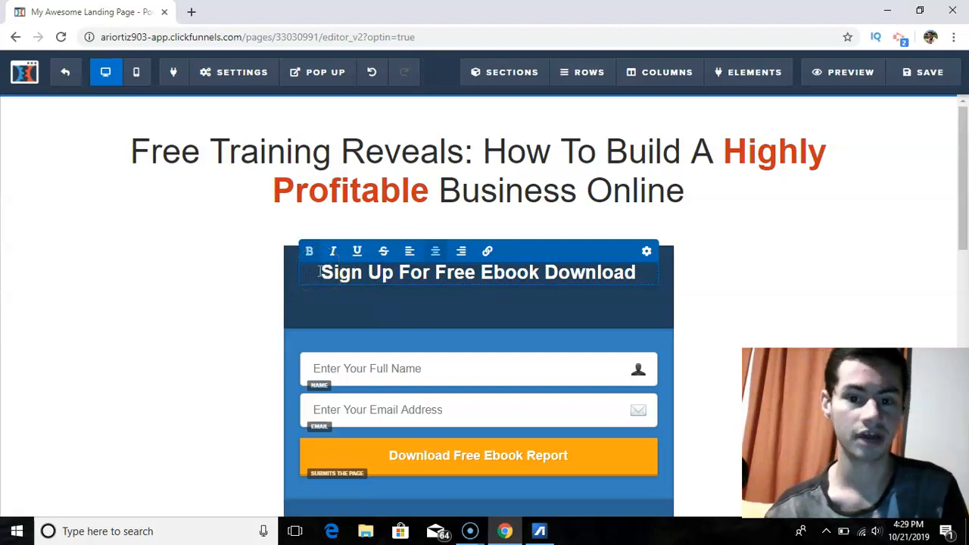
pyautogui.moveTo(321, 272); pyautogui.dragTo(633, 273)
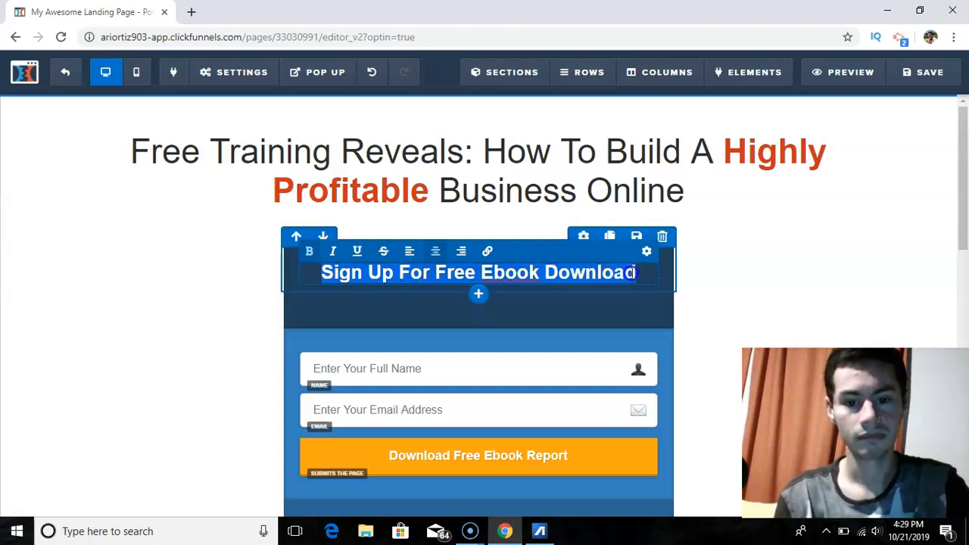
pyautogui.press('BackSpace')
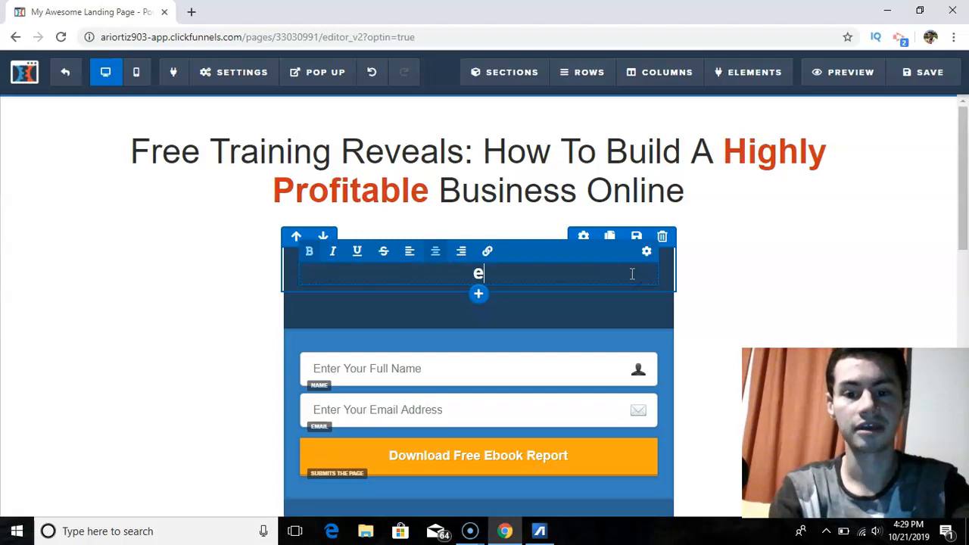
pyautogui.write('Enter you')
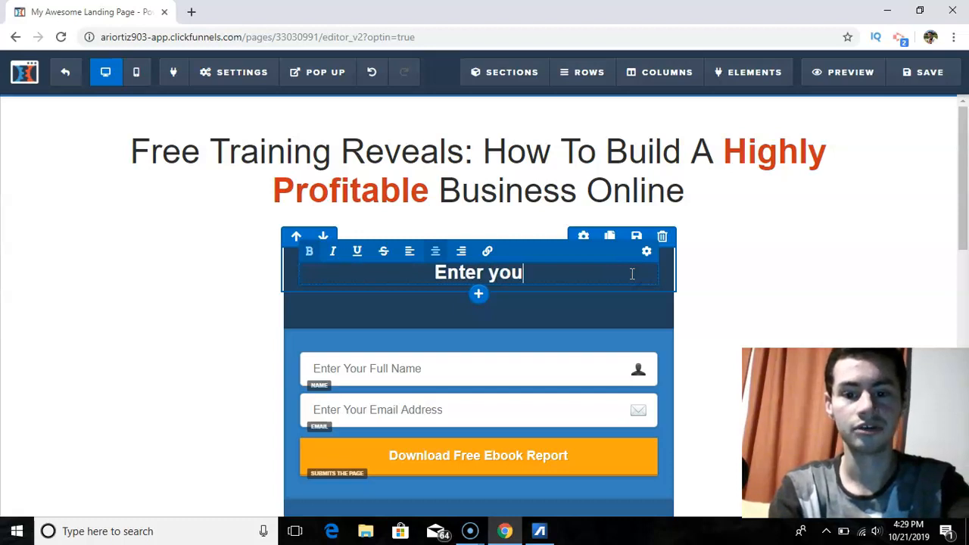
pyautogui.press('BackSpace')
pyautogui.press('BackSpace')
pyautogui.press('BackSpace')
pyautogui.write('Your N')
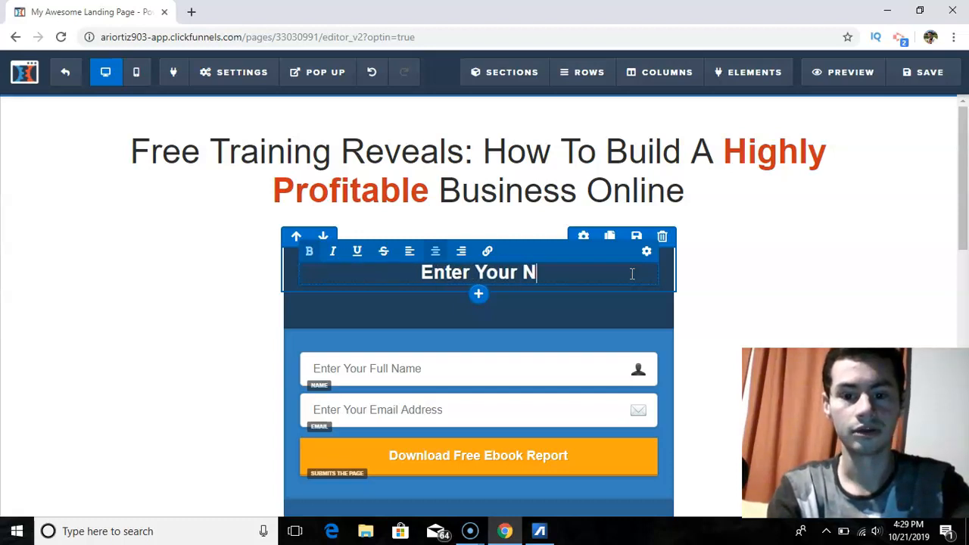
pyautogui.write('ame & ')
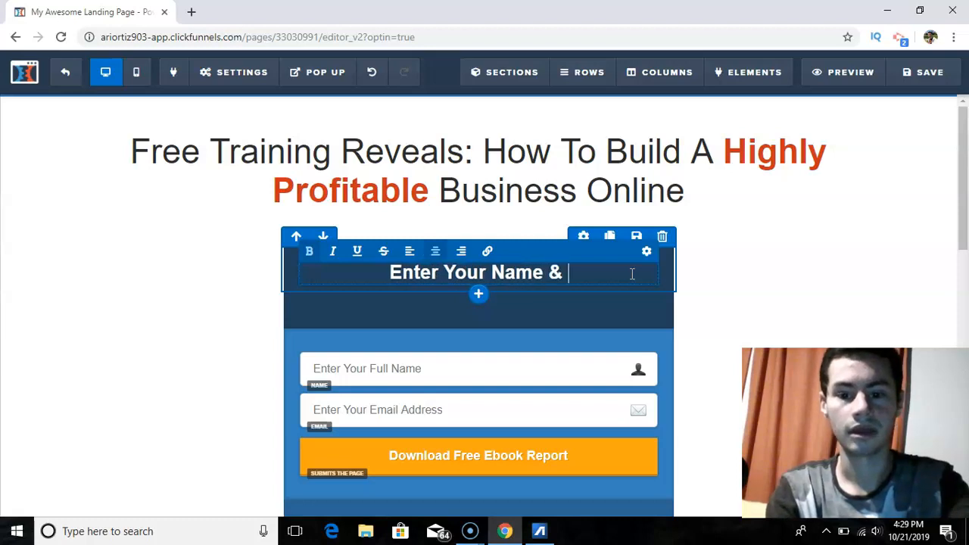
pyautogui.write('Email Bel')
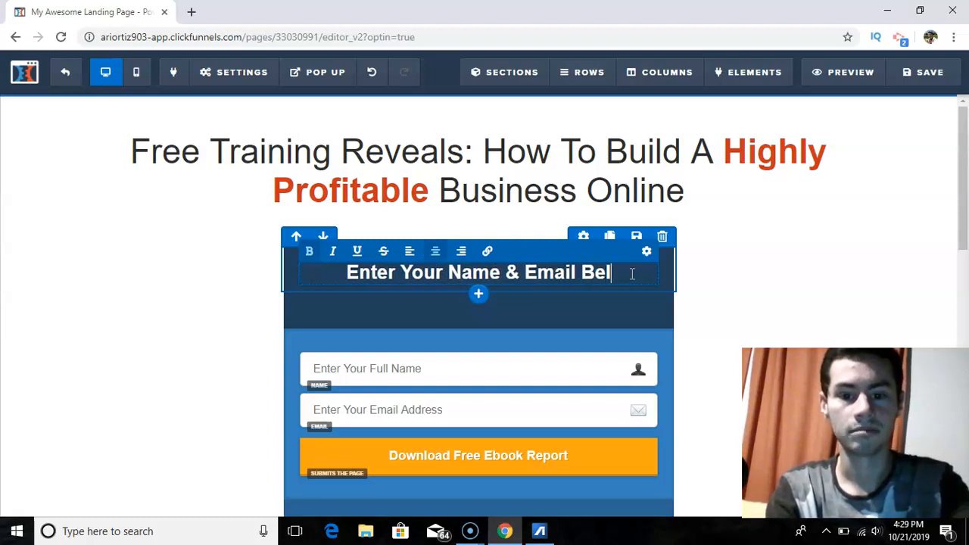
pyautogui.write('ow To Learn')
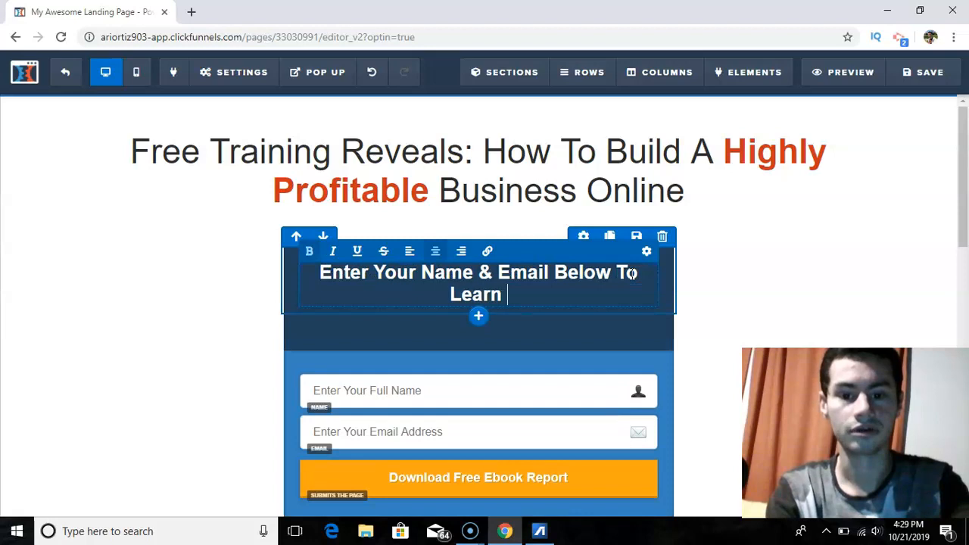
pyautogui.press('BackSpace')
pyautogui.press('BackSpace')
pyautogui.write('rn Mor')
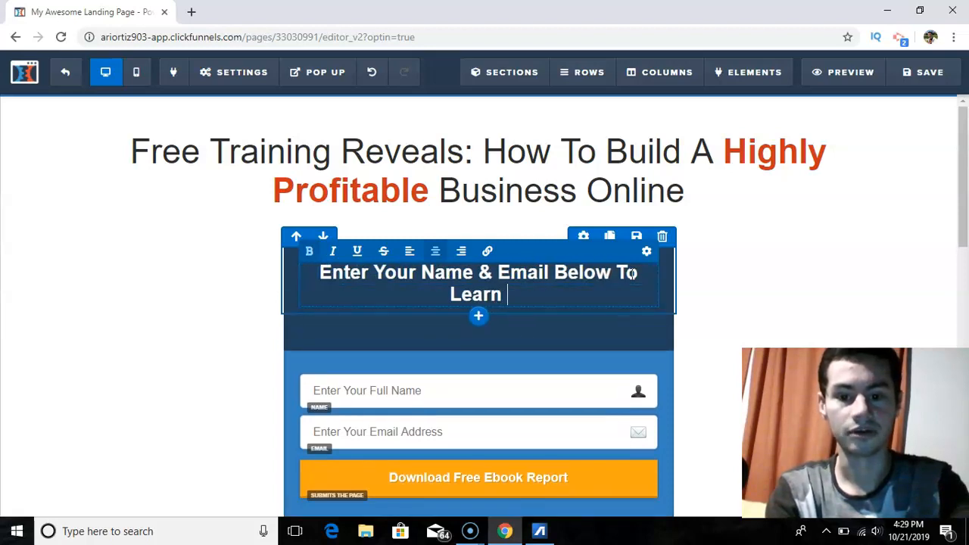
pyautogui.press('BackSpace')
pyautogui.press('BackSpace')
pyautogui.press('BackSpace')
pyautogui.press('BackSpace')
pyautogui.press('BackSpace')
pyautogui.press('BackSpace')
pyautogui.press('BackSpace')
pyautogui.press('BackSpace')
pyautogui.press('BackSpace')
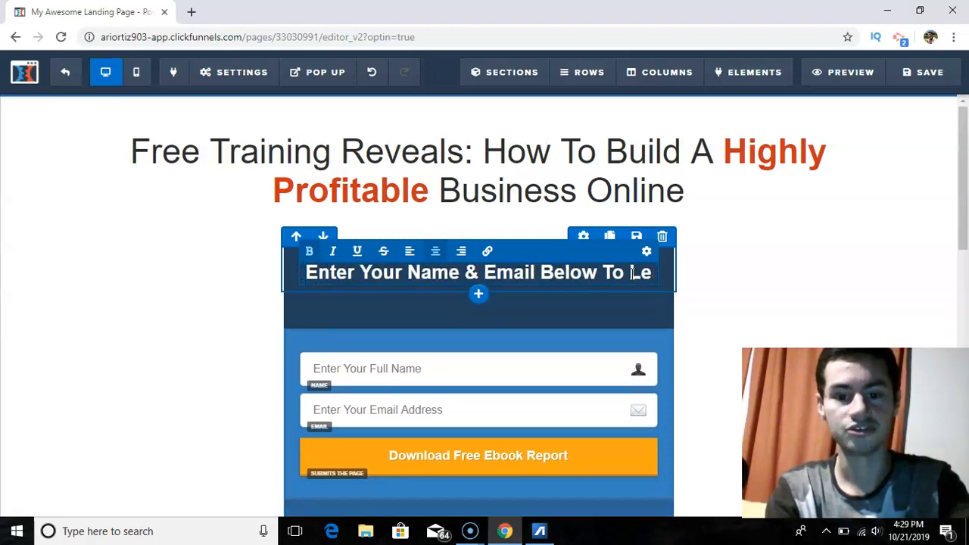
pyautogui.write('Get Inst')
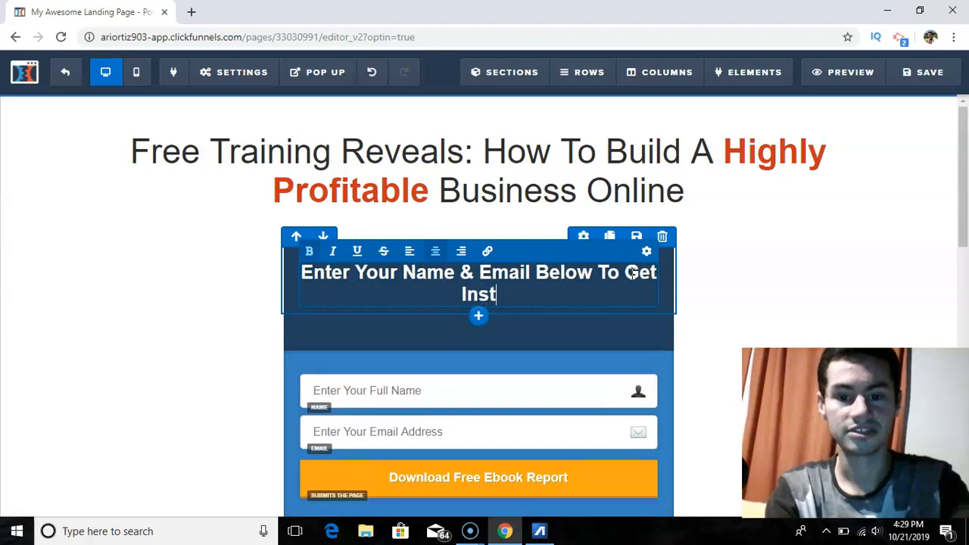
pyautogui.write('ant Access')
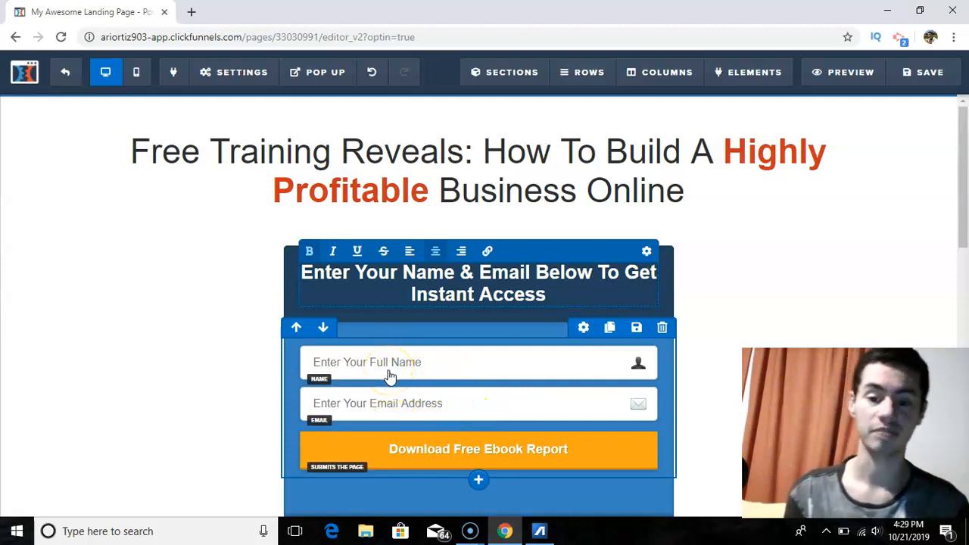
# - Open the settings of the form's orange submit button and set its top margin to 20
pyautogui.click(409, 451)
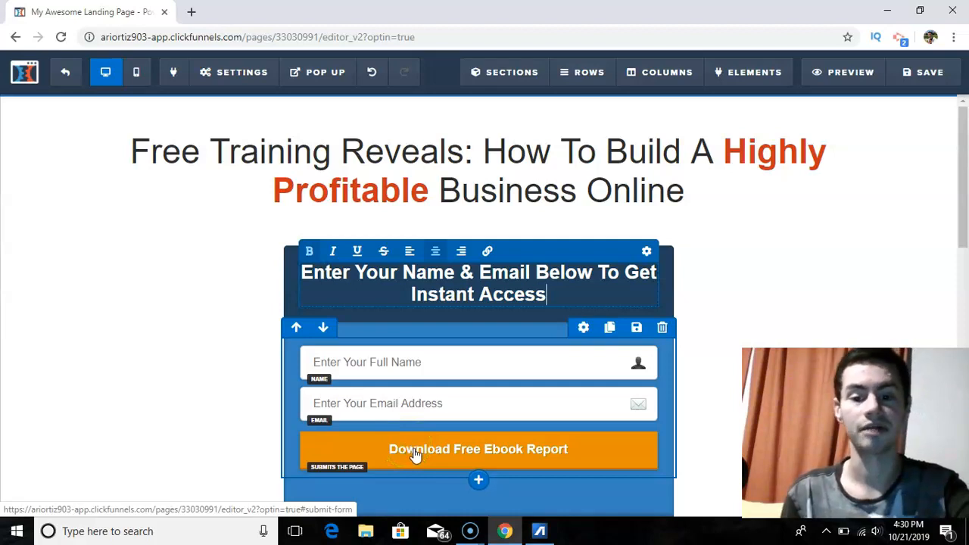
pyautogui.click(415, 452)
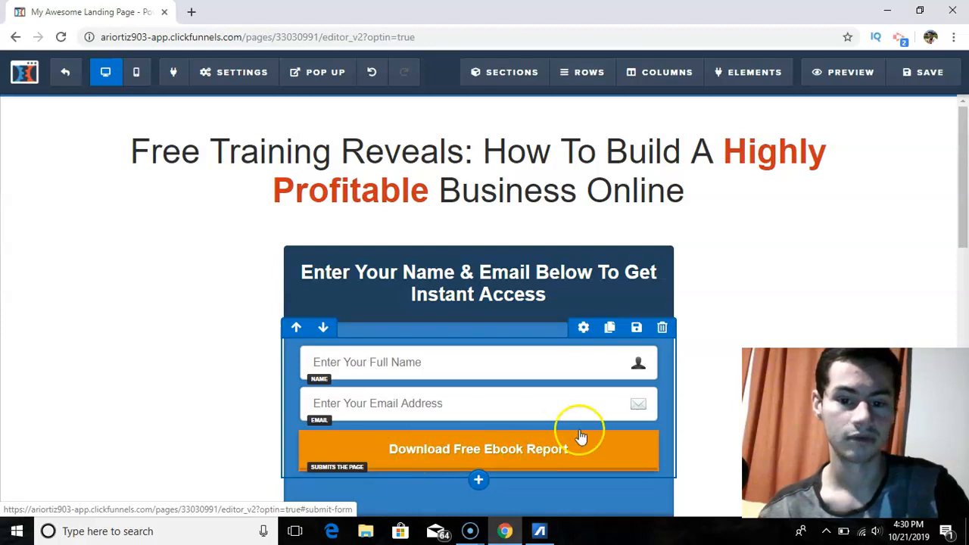
pyautogui.moveTo(584, 462)
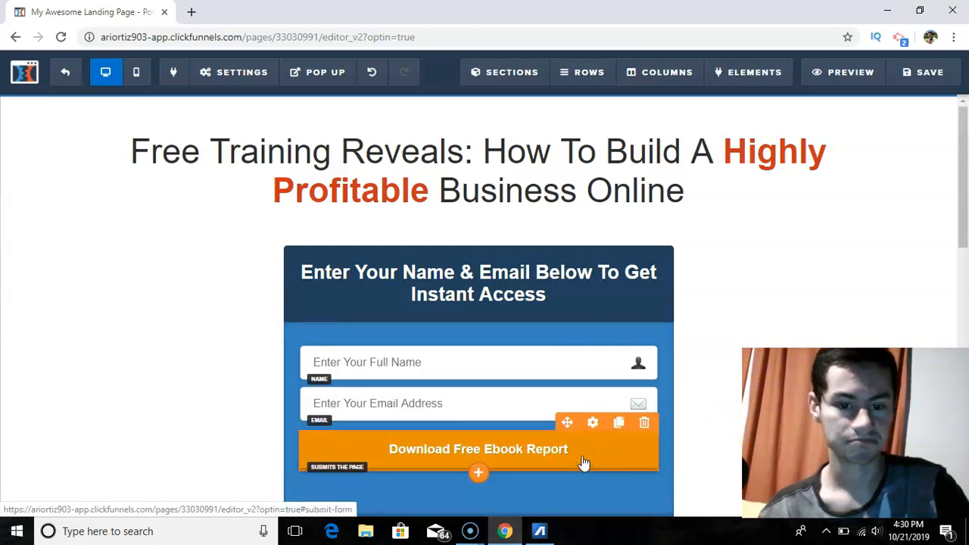
pyautogui.click(584, 462)
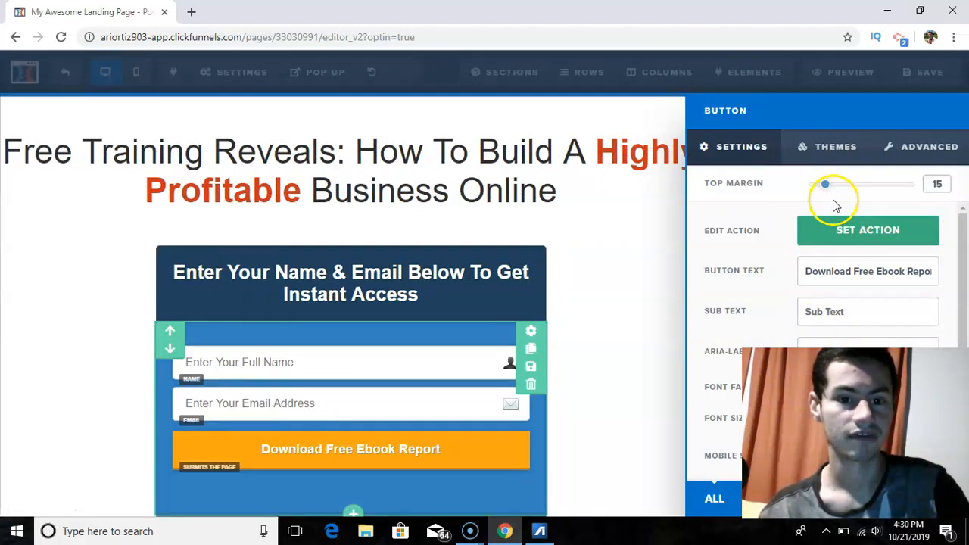
pyautogui.moveTo(824, 184)
pyautogui.mouseDown()
pyautogui.moveTo(912, 195)
pyautogui.moveTo(773, 218)
pyautogui.moveTo(790, 190)
pyautogui.moveTo(812, 184)
pyautogui.mouseUp()
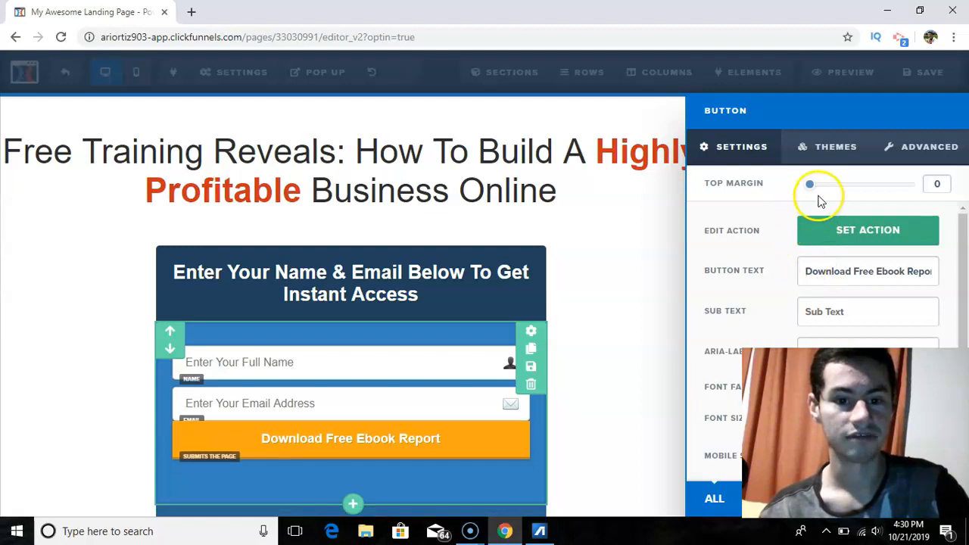
pyautogui.moveTo(810, 186); pyautogui.dragTo(829, 190)
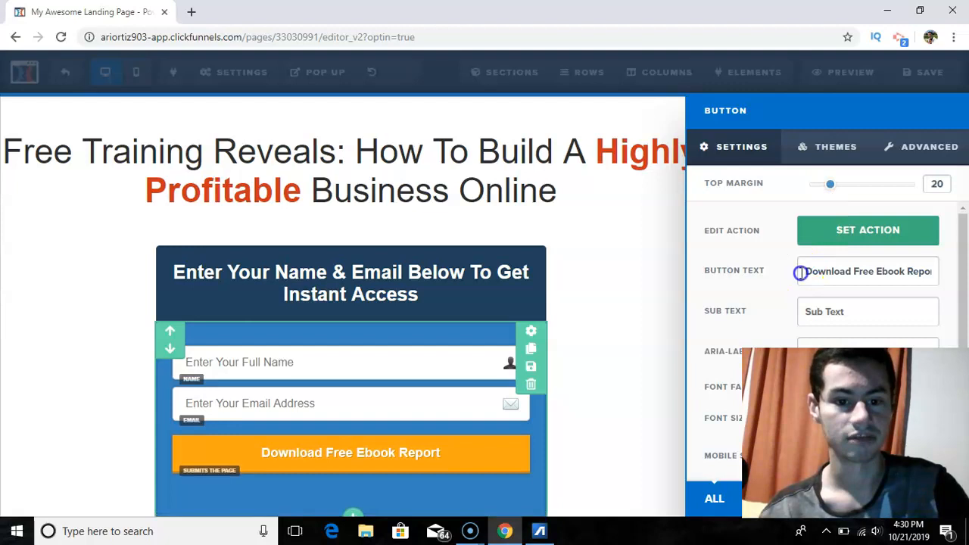
# - Replace the submit button's text with "Get Instant Access Here"
pyautogui.moveTo(801, 273); pyautogui.dragTo(965, 261)
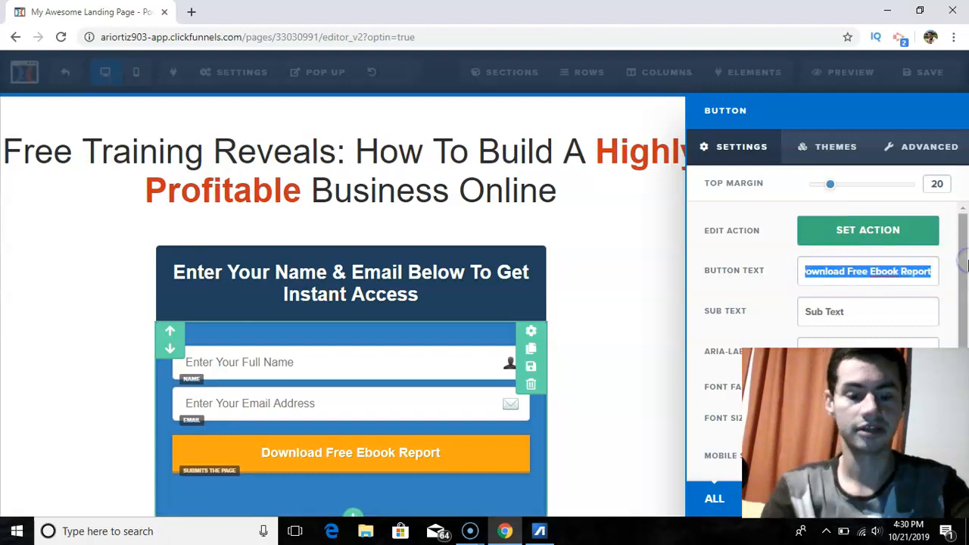
pyautogui.press('BackSpace')
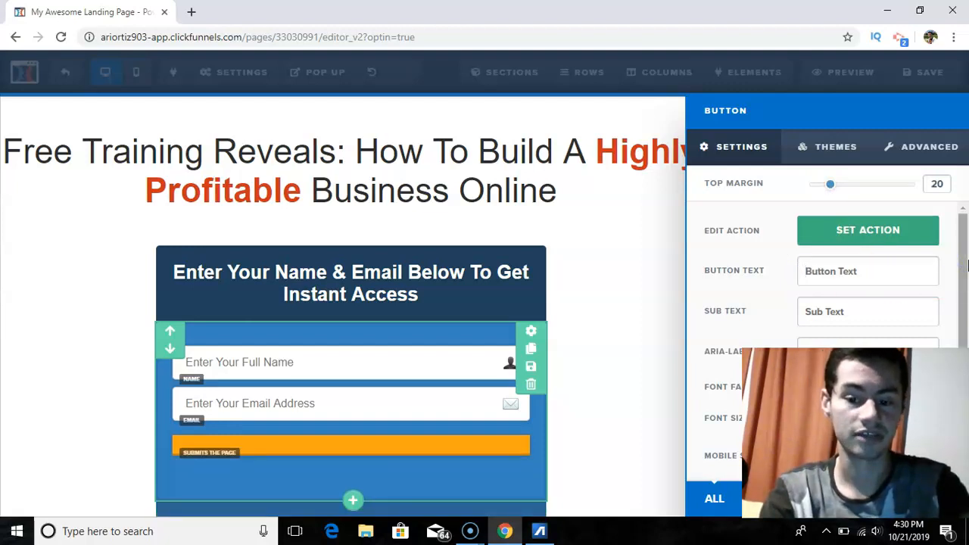
pyautogui.write('Gett')
pyautogui.press('BackSpace')
pyautogui.write('Instant Access Here')
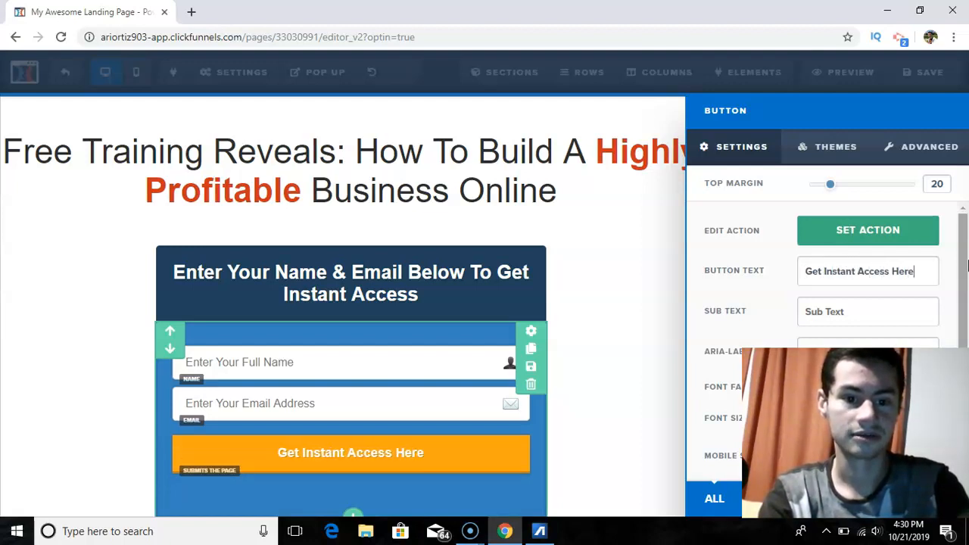
# - Reword the submit button's text to "Yes, I'd Like Instant Access!"
pyautogui.press('Home')
pyautogui.write('Yes,')
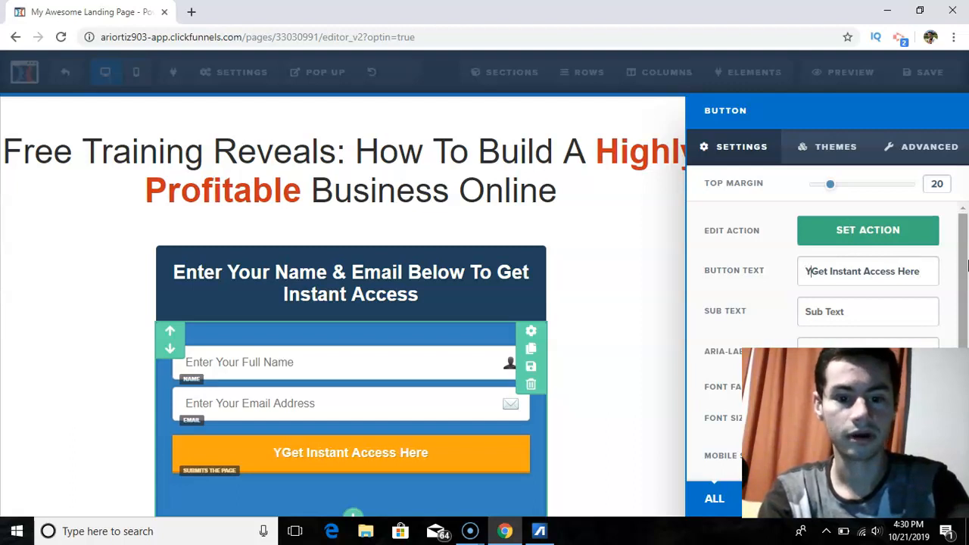
pyautogui.press('Delete')
pyautogui.press('Delete')
pyautogui.press('Delete')
pyautogui.press('Delete')
pyautogui.write('I')
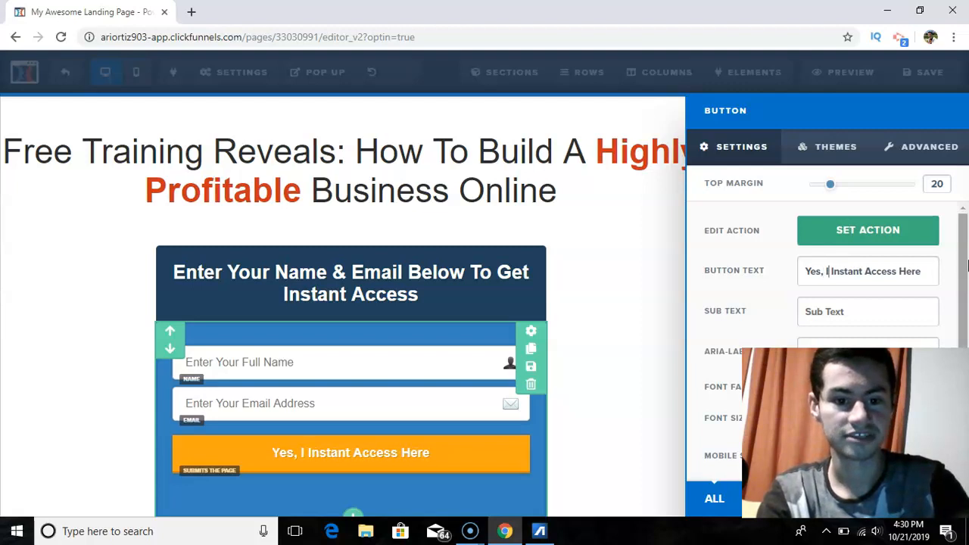
pyautogui.write("'d Like")
pyautogui.press('End')
pyautogui.press('BackSpace')
pyautogui.press('BackSpace')
pyautogui.press('BackSpace')
pyautogui.press('BackSpace')
pyautogui.press('BackSpace')
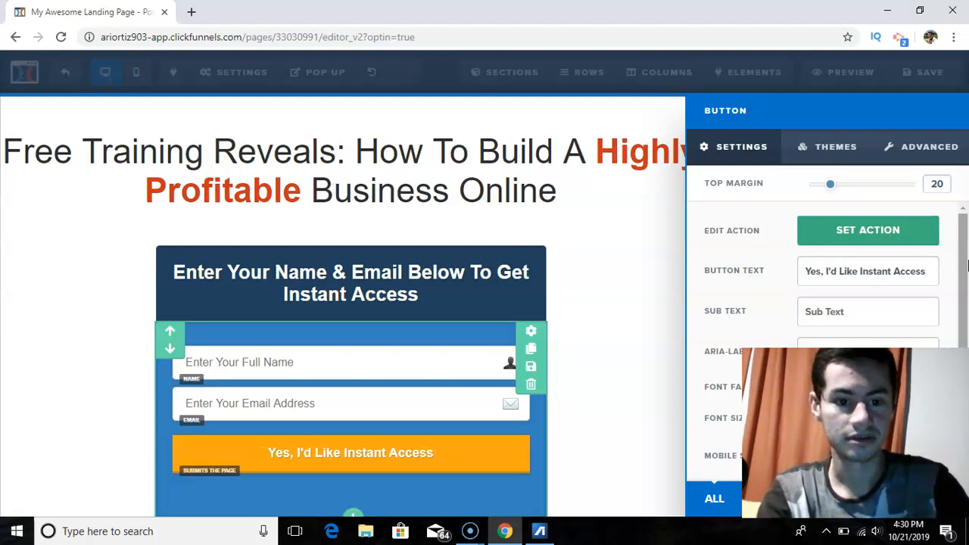
pyautogui.write('!')
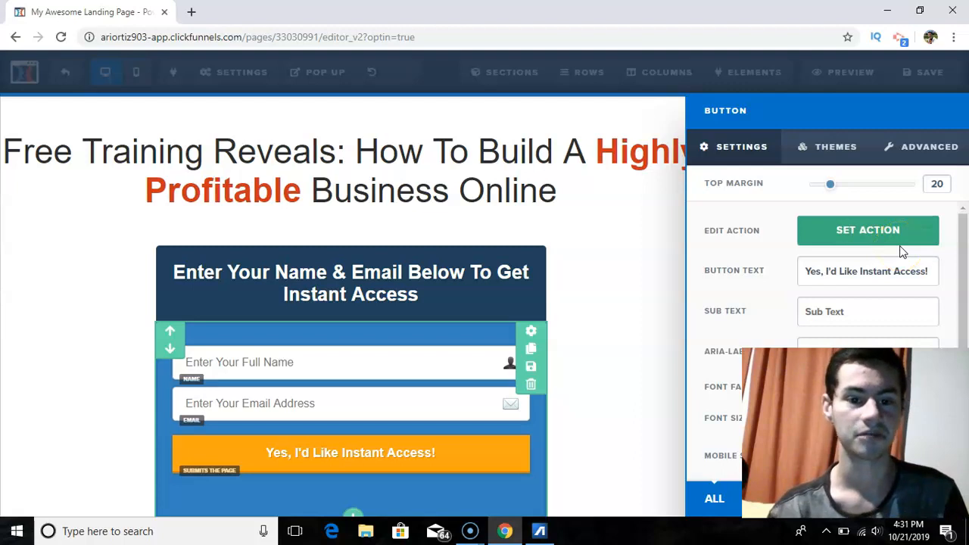
# - Check which action is assigned to the submit button and return to its settings
pyautogui.click(883, 232)
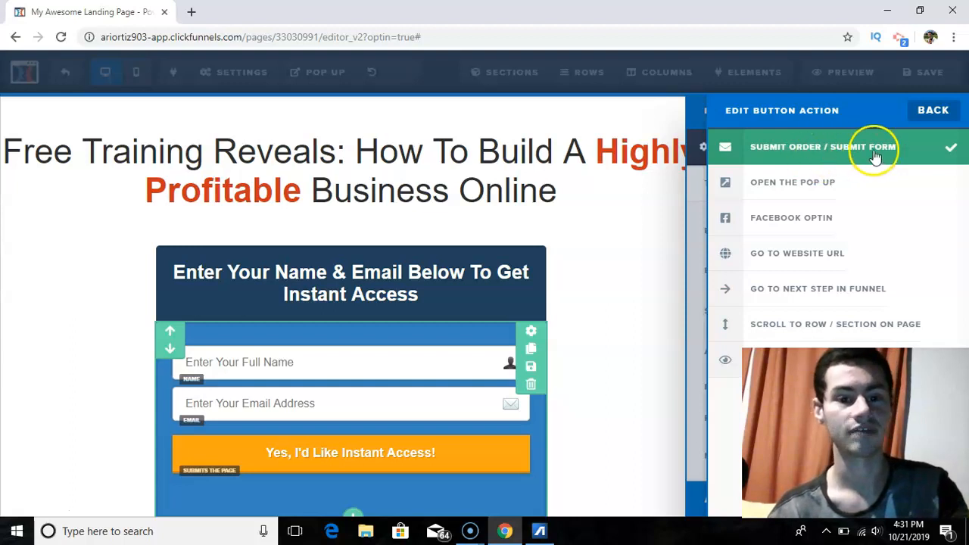
pyautogui.click(931, 112)
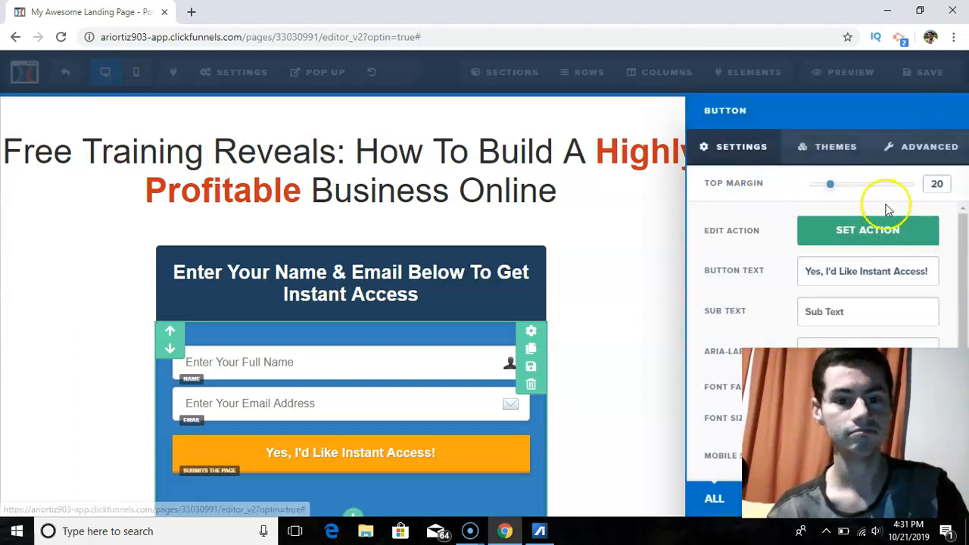
# - Set the submit button's font size to 26
pyautogui.moveTo(963, 246); pyautogui.dragTo(966, 336)
pyautogui.moveTo(811, 296)
pyautogui.mouseDown()
pyautogui.moveTo(849, 297)
pyautogui.moveTo(826, 298)
pyautogui.mouseUp()
# - Try indigo, red and yellow as the submit button's background color and set it to the recently used orange
pyautogui.scroll(-1, 946, 302)
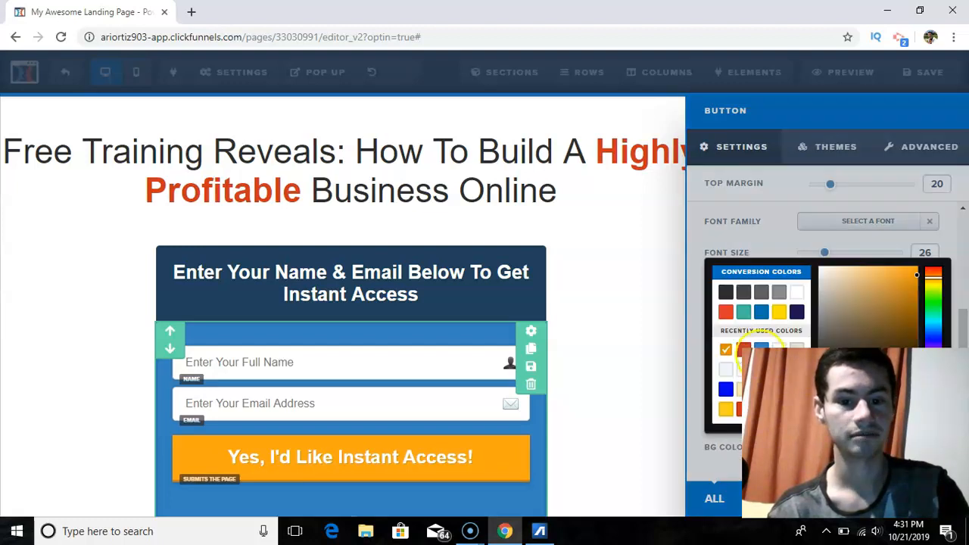
pyautogui.click(797, 313)
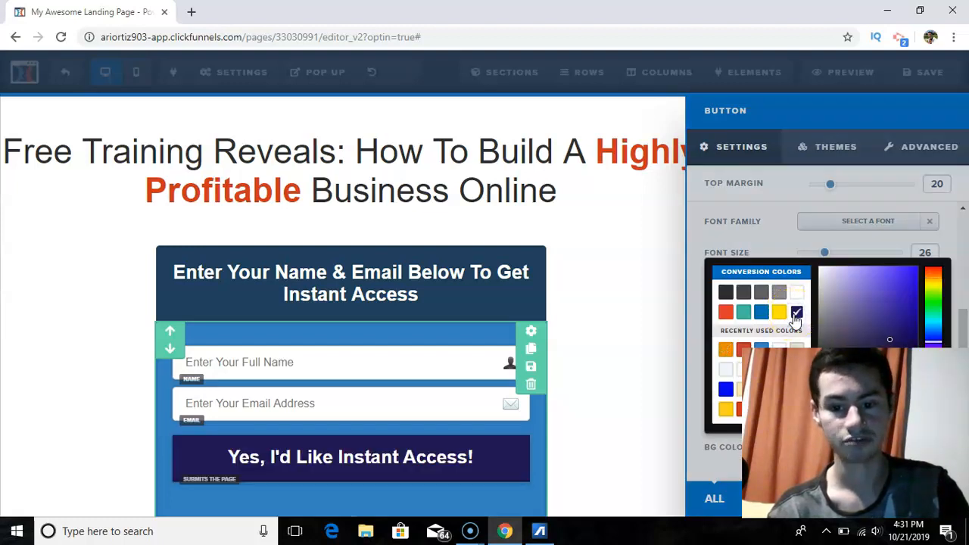
pyautogui.click(725, 313)
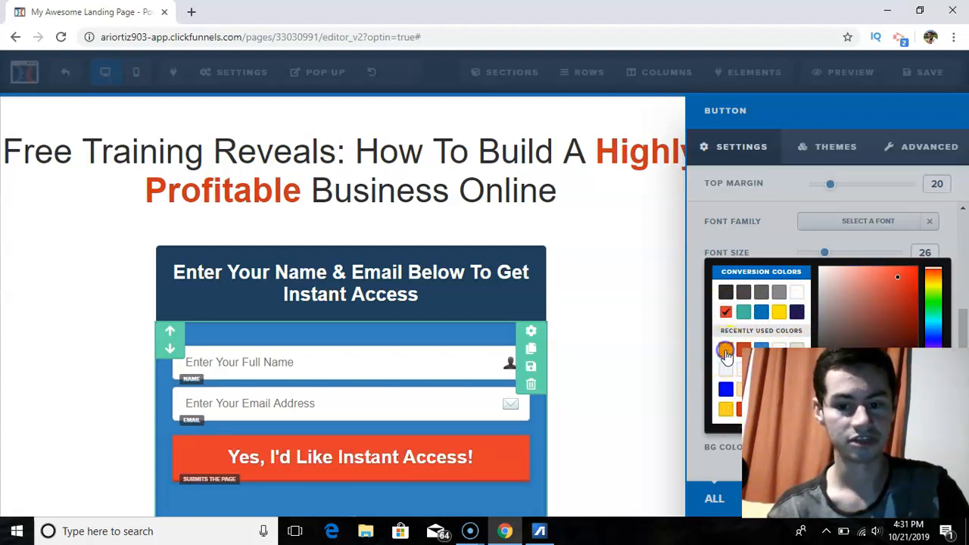
pyautogui.click(726, 351)
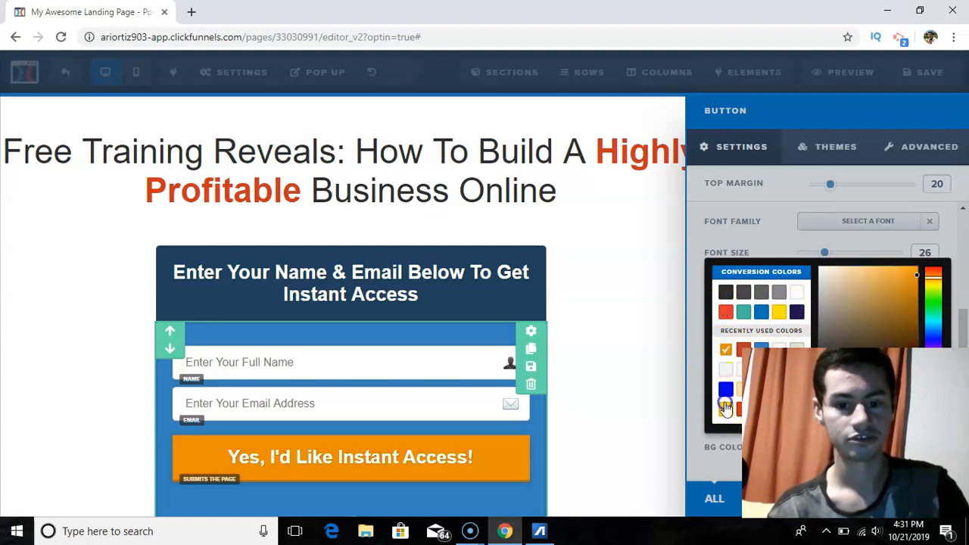
pyautogui.click(726, 407)
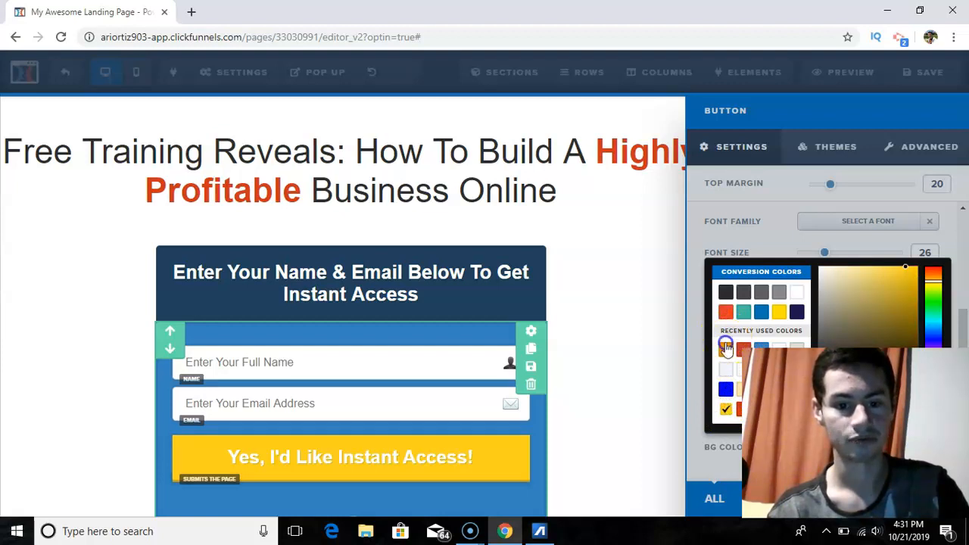
pyautogui.click(725, 347)
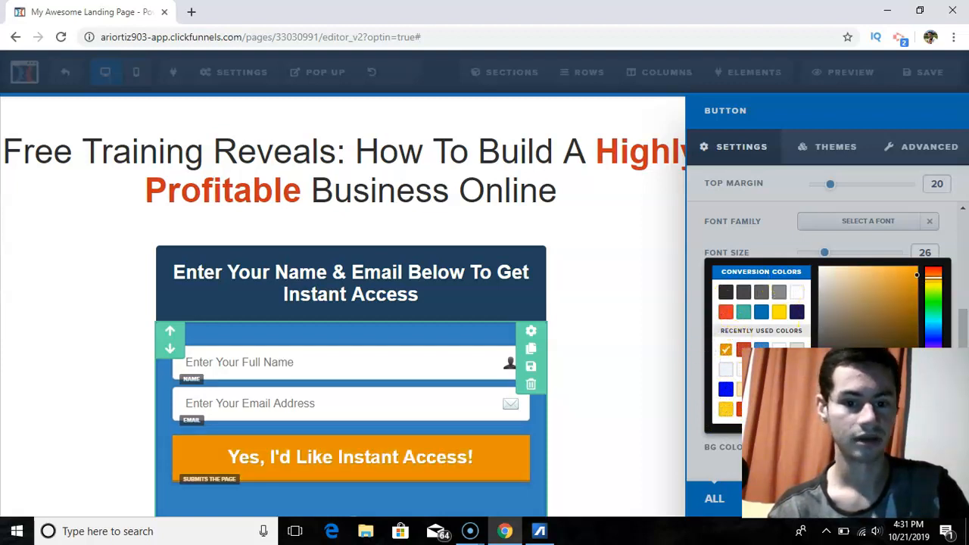
pyautogui.click(752, 226)
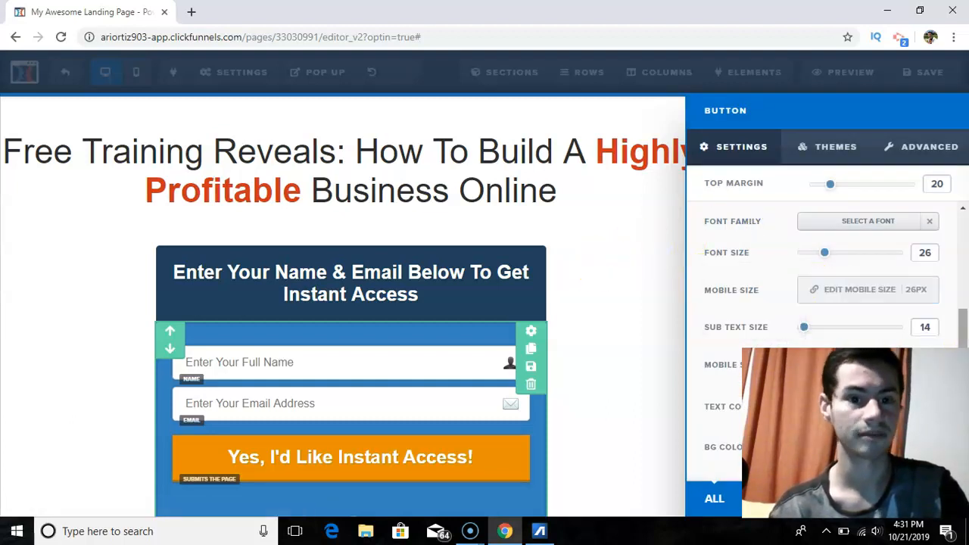
# - Look through the submit button's themes and advanced style options, and close its settings
pyautogui.click(836, 151)
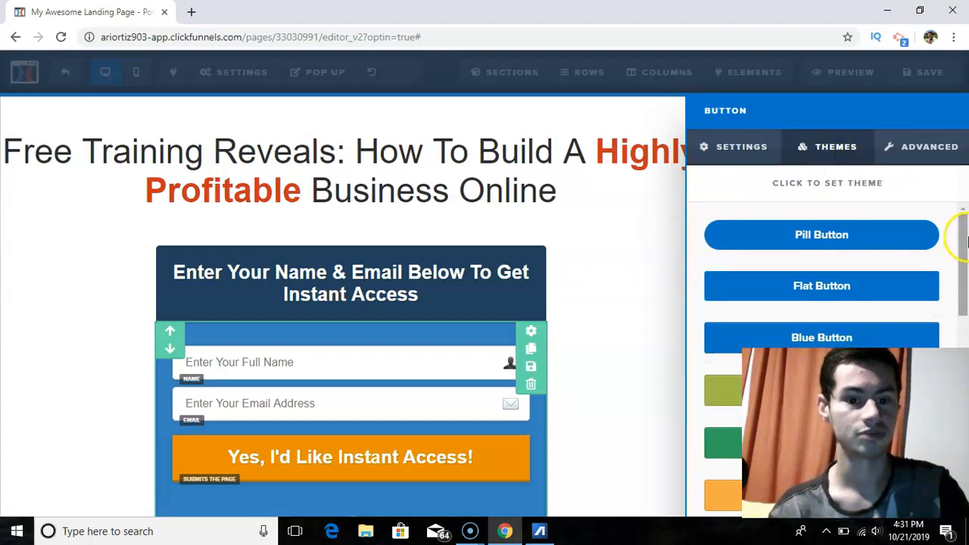
pyautogui.moveTo(962, 271); pyautogui.dragTo(964, 221)
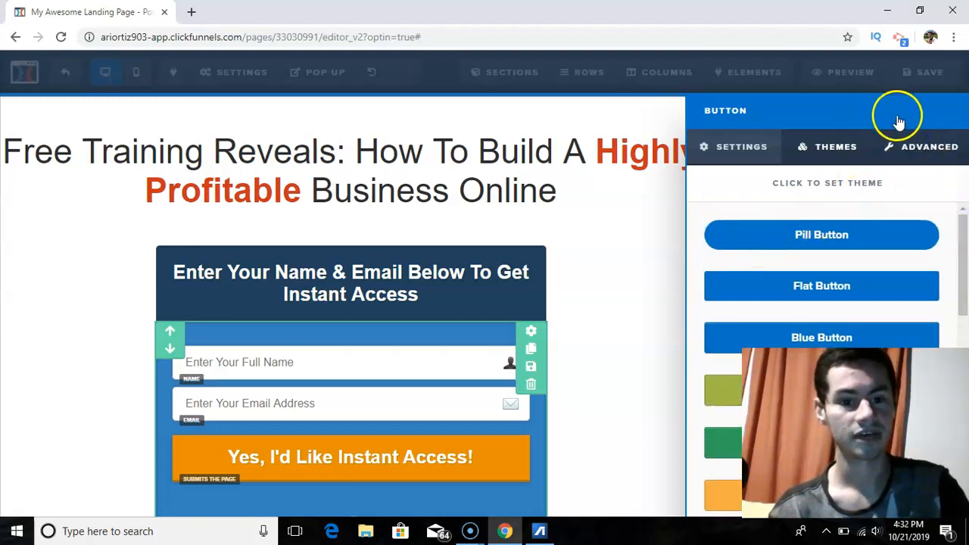
pyautogui.click(787, 233)
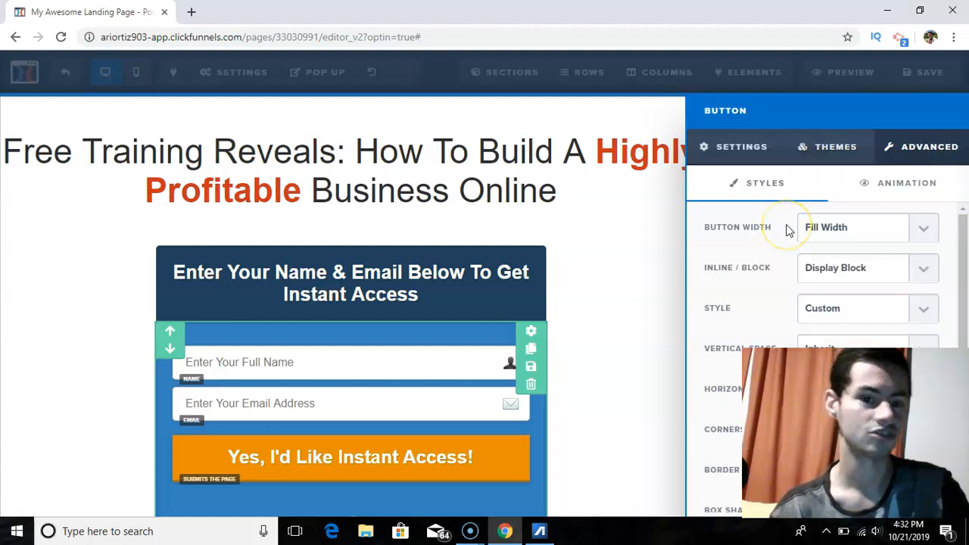
pyautogui.click(848, 241)
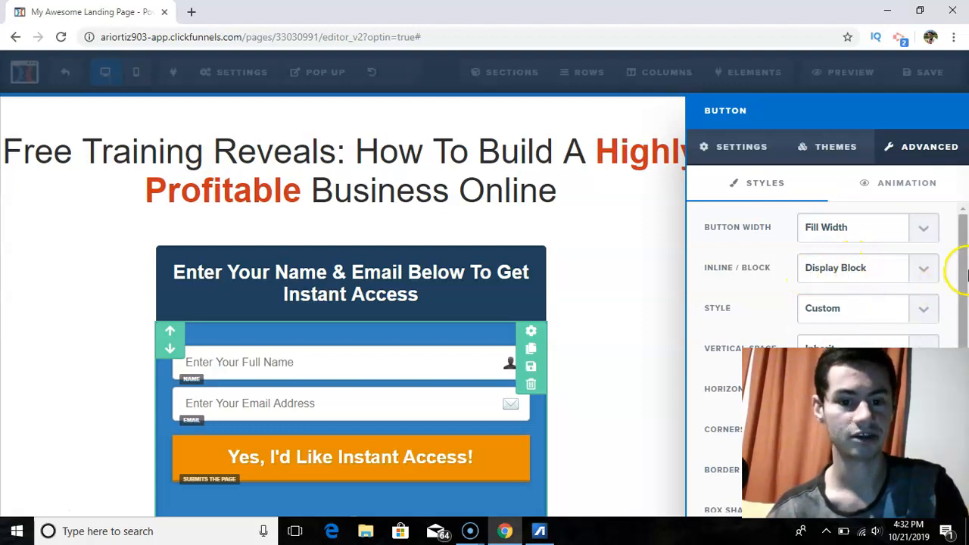
pyautogui.moveTo(965, 280); pyautogui.dragTo(965, 417)
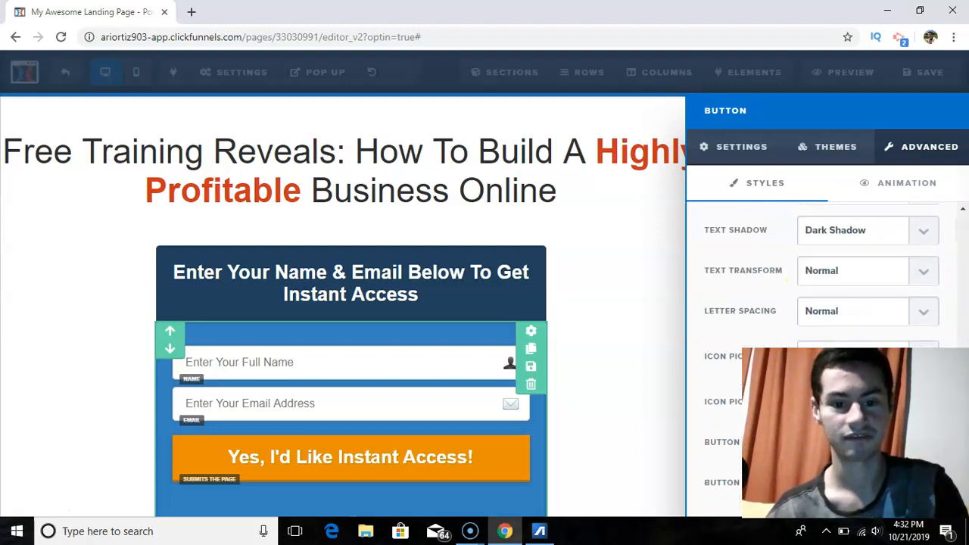
pyautogui.click(587, 346)
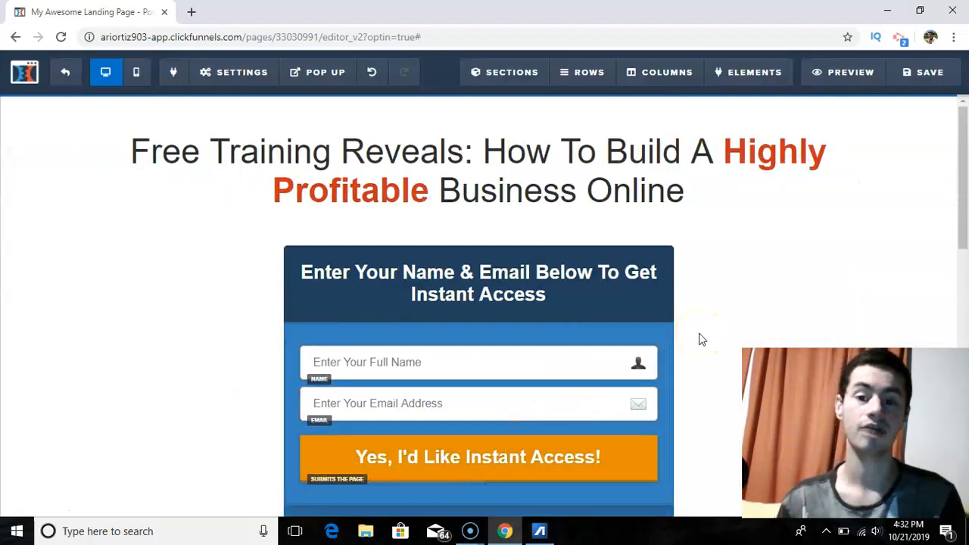
# - Delete the three-column row of features below the optin form, along with the empty section that held it
pyautogui.moveTo(959, 181); pyautogui.dragTo(965, 328)
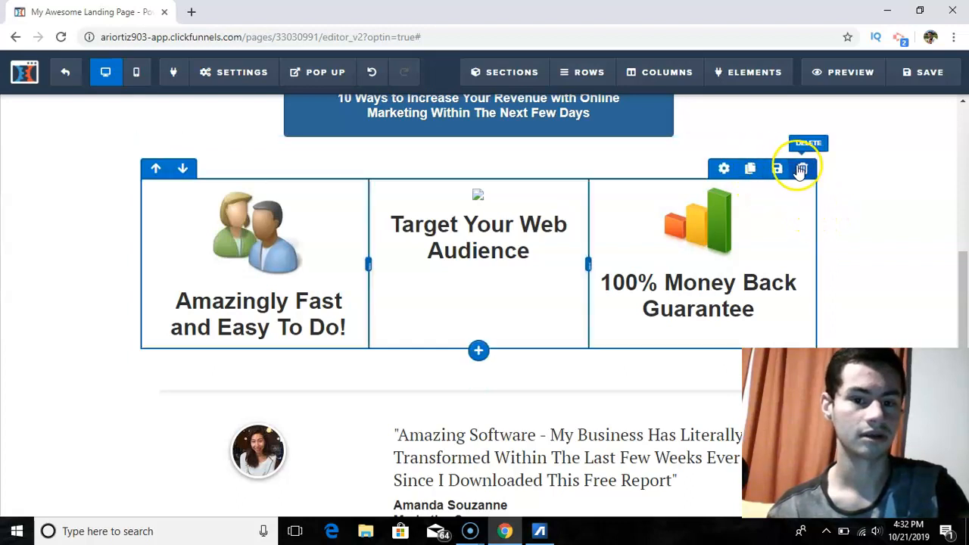
pyautogui.click(801, 169)
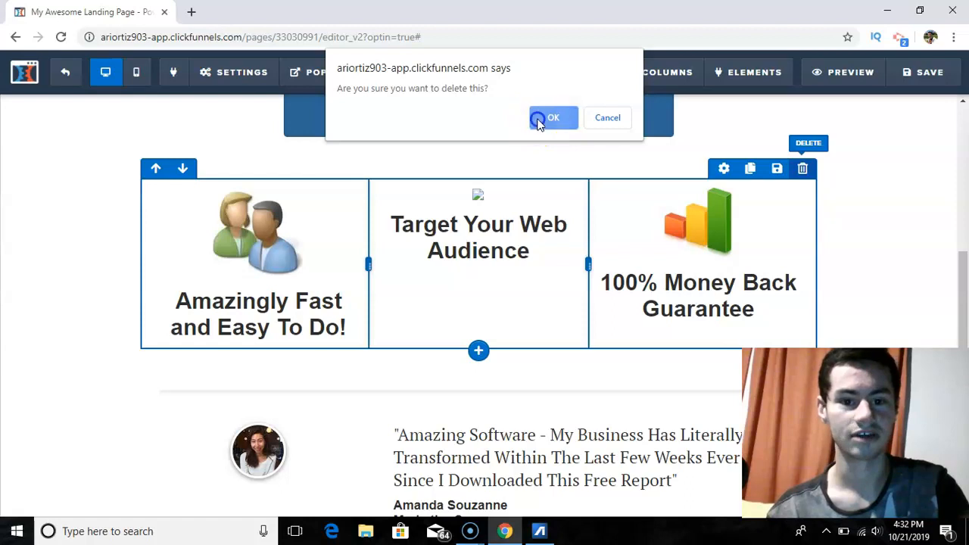
pyautogui.click(539, 120)
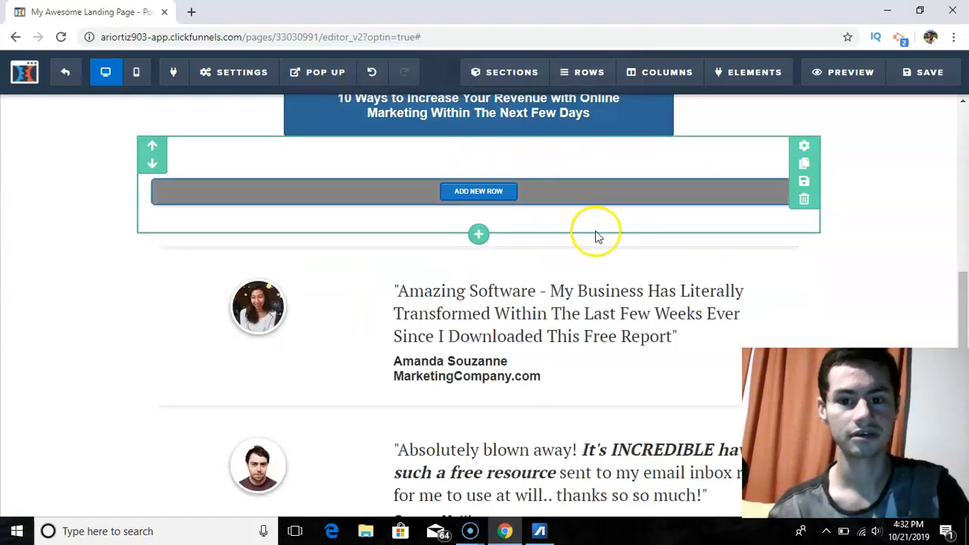
pyautogui.click(801, 199)
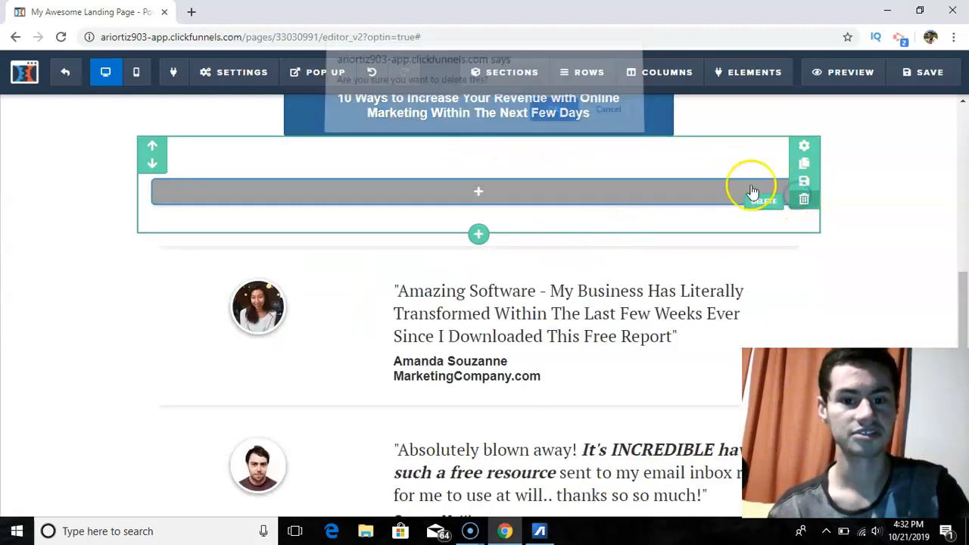
pyautogui.click(556, 123)
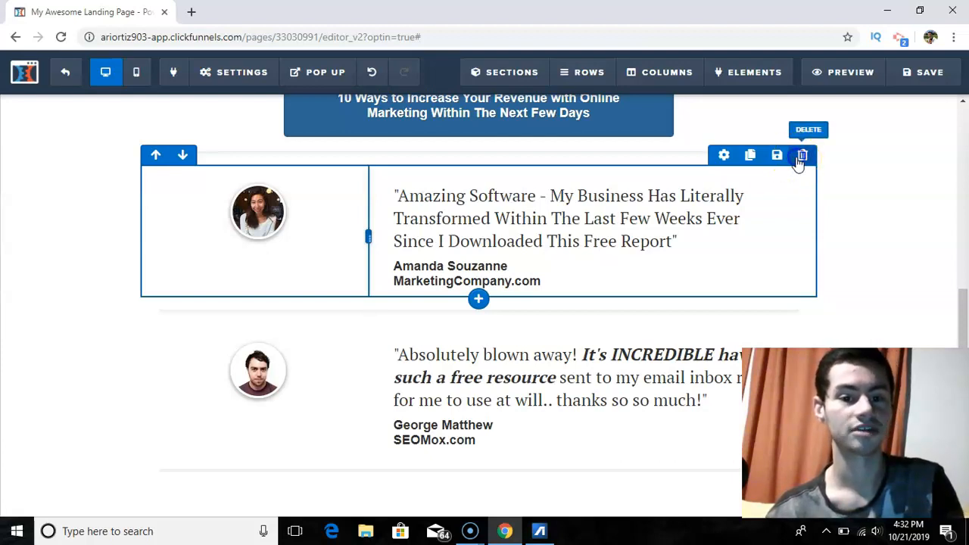
# - Delete the first testimonial row and the whole section containing the other testimonial above the copyright footer
pyautogui.click(800, 159)
pyautogui.click(554, 117)
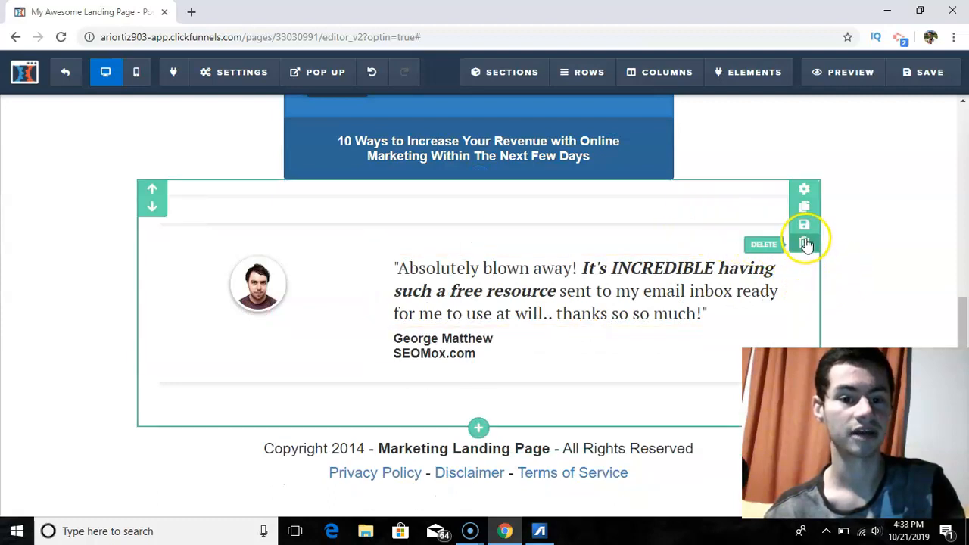
pyautogui.click(804, 242)
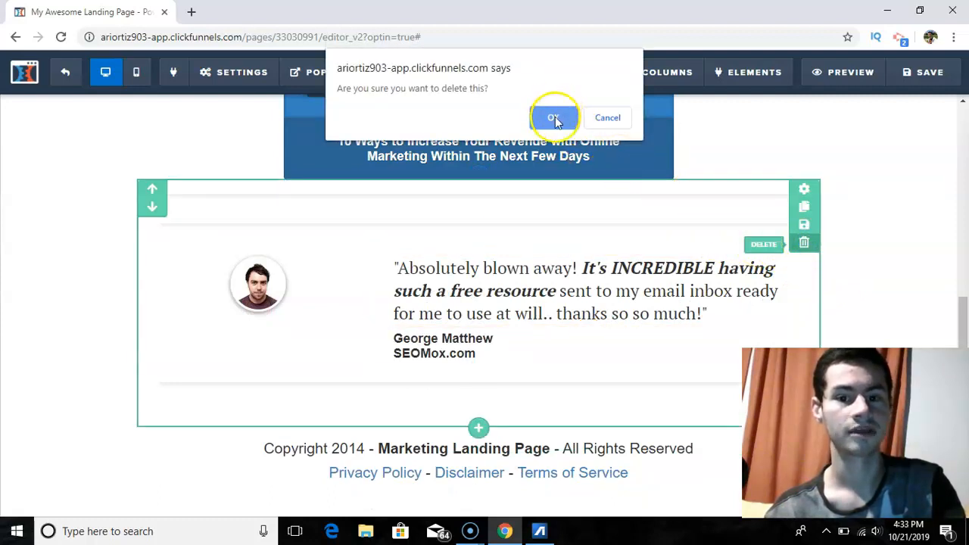
pyautogui.click(553, 119)
# - Try adding a Headline element directly below the main headline, and delete it again
pyautogui.moveTo(766, 77)
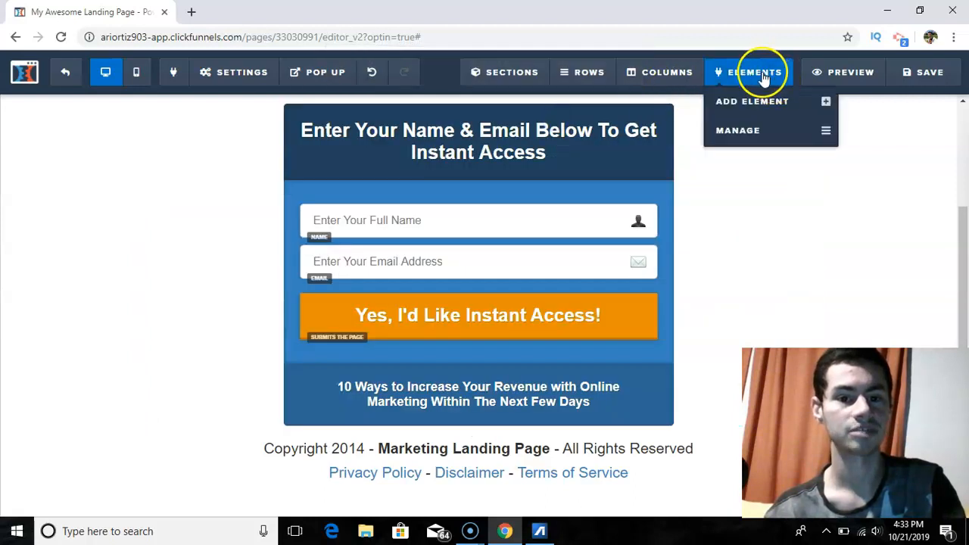
pyautogui.click(755, 103)
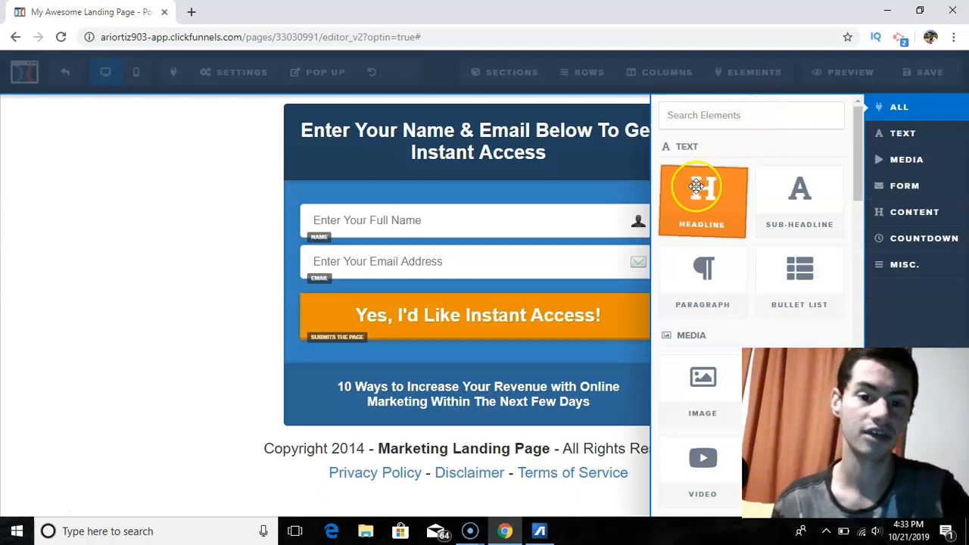
pyautogui.click(727, 201)
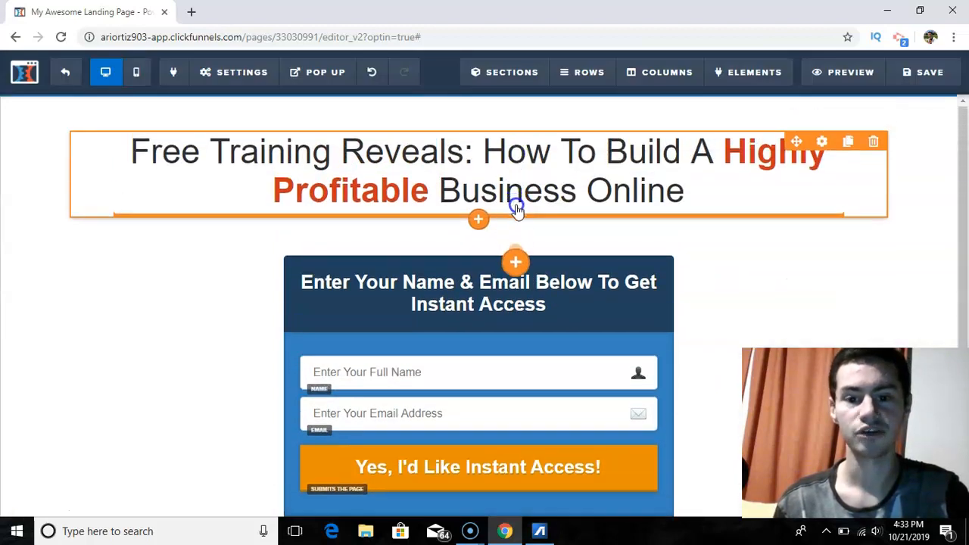
pyautogui.moveTo(518, 213); pyautogui.dragTo(518, 213)
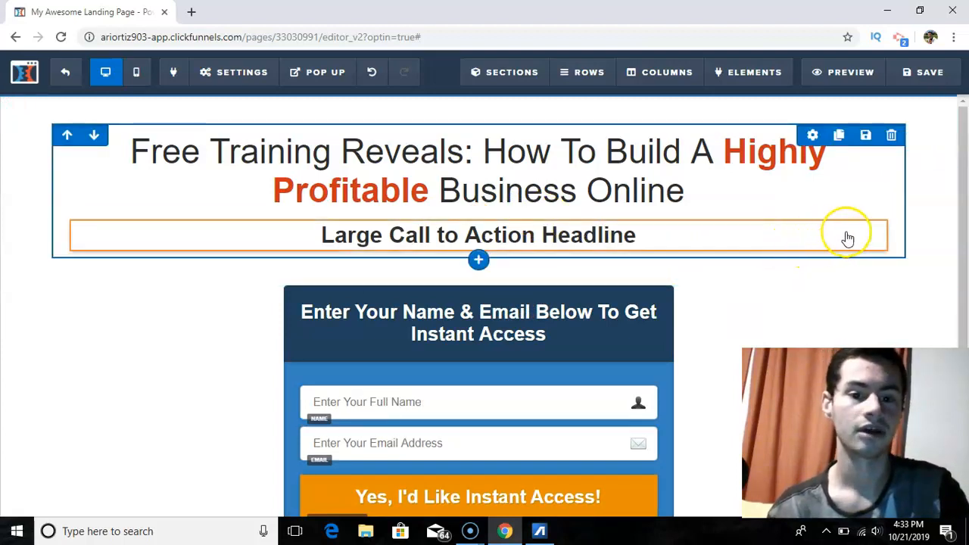
pyautogui.click(873, 211)
pyautogui.click(556, 120)
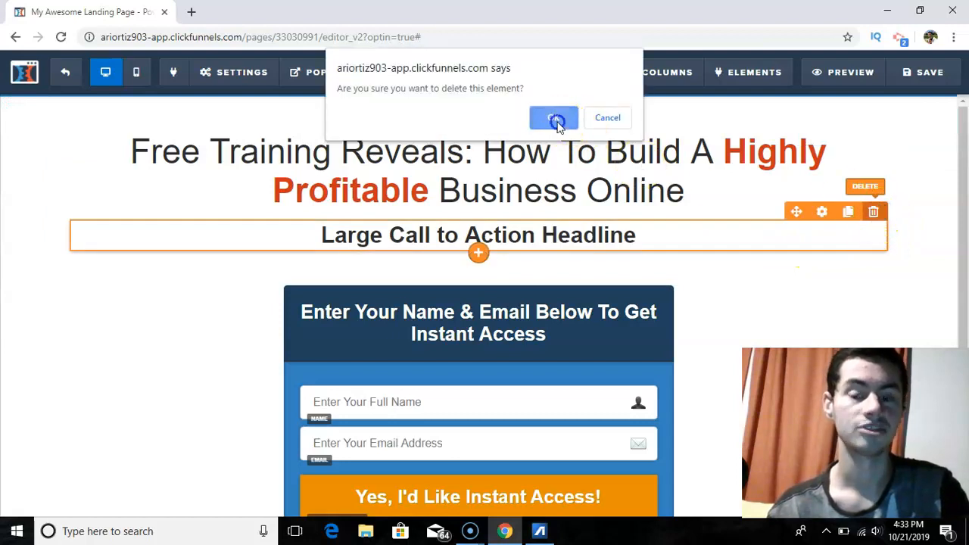
# - Look through the available page elements from text and media to form and miscellaneous types, and close the list
pyautogui.click(722, 70)
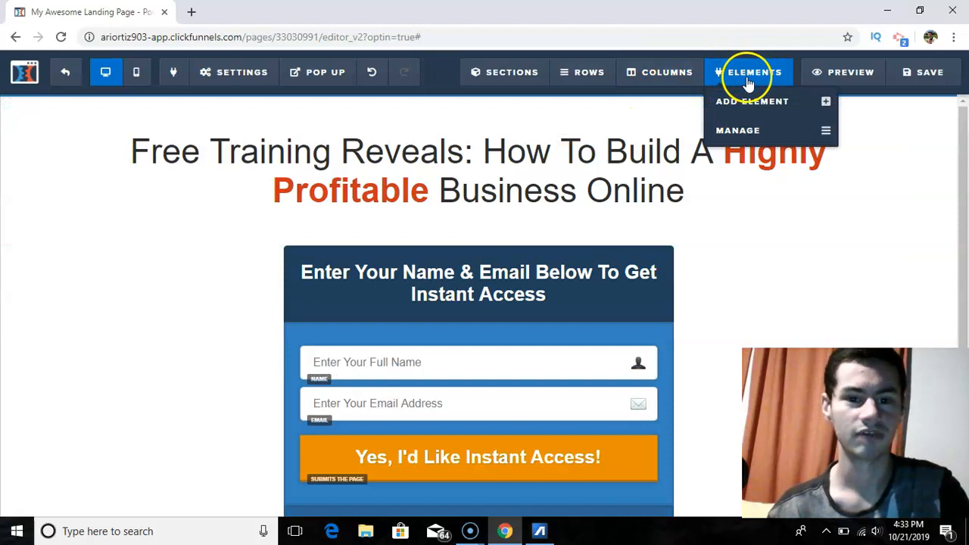
pyautogui.click(753, 106)
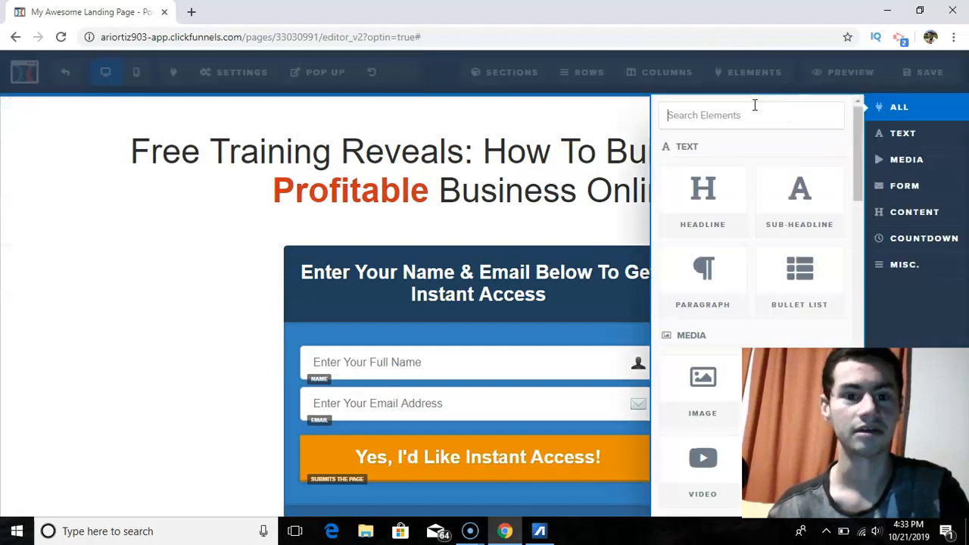
pyautogui.moveTo(858, 143); pyautogui.dragTo(859, 190)
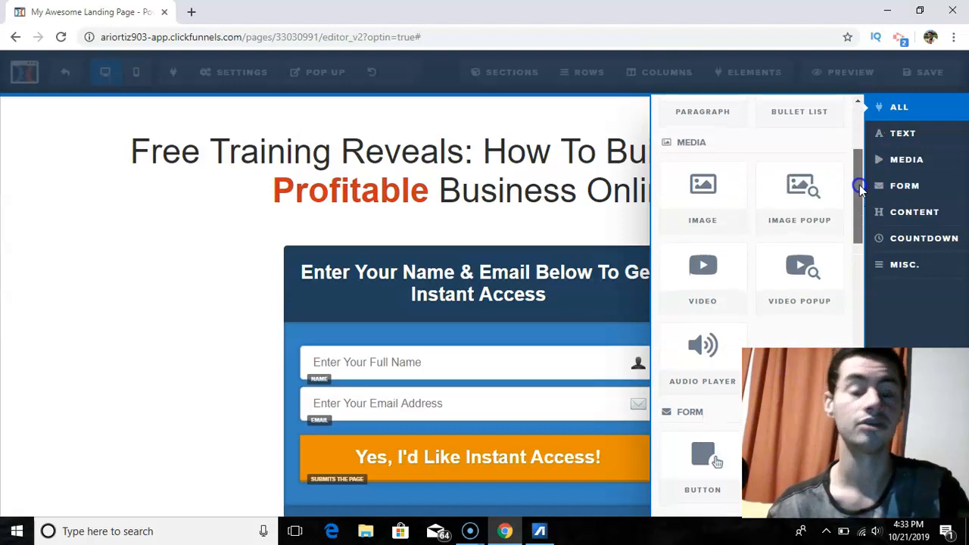
pyautogui.moveTo(860, 186); pyautogui.dragTo(870, 251)
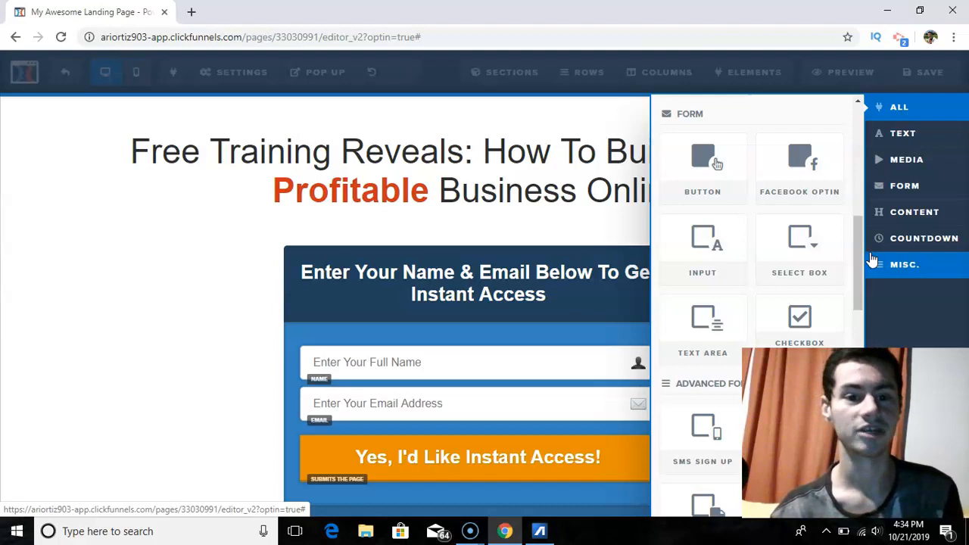
pyautogui.moveTo(860, 254); pyautogui.dragTo(867, 423)
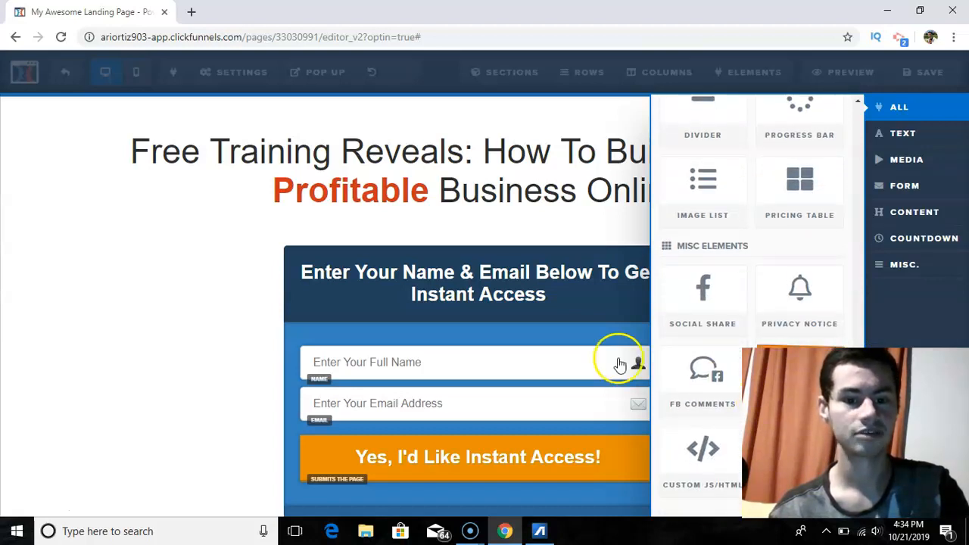
pyautogui.click(230, 282)
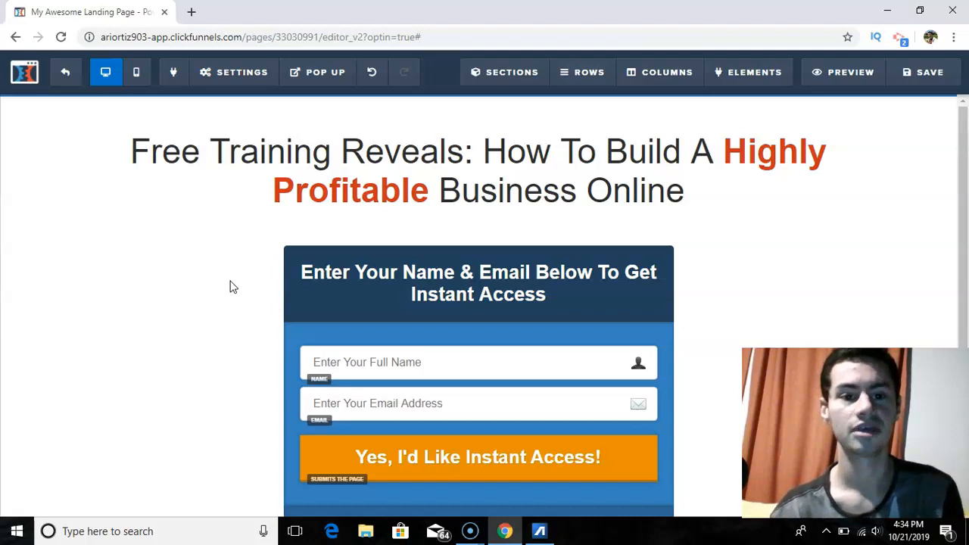
# - Look over the edited landing page, preview the Optin page in a new tab, and return to the funnel overview
pyautogui.click(460, 246)
pyautogui.moveTo(965, 184); pyautogui.dragTo(965, 338)
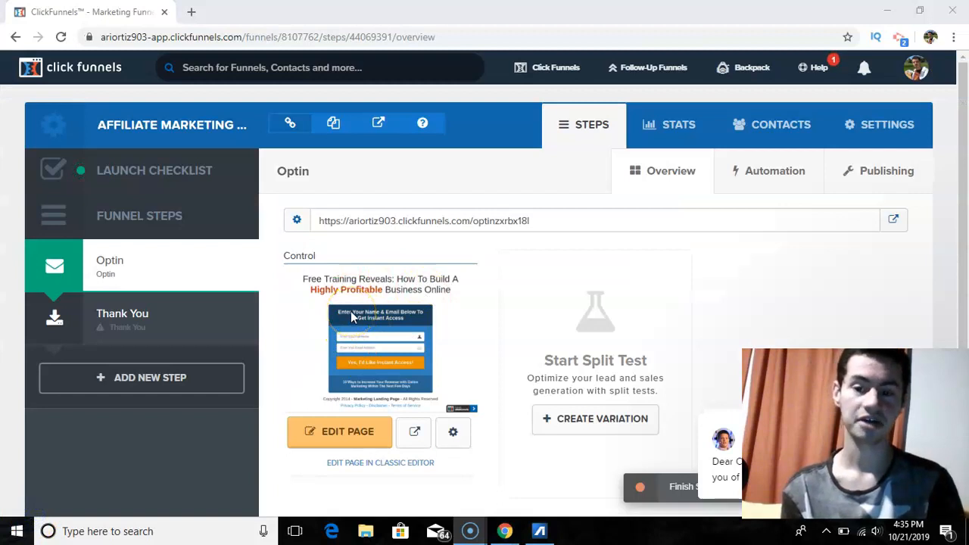
pyautogui.click(414, 439)
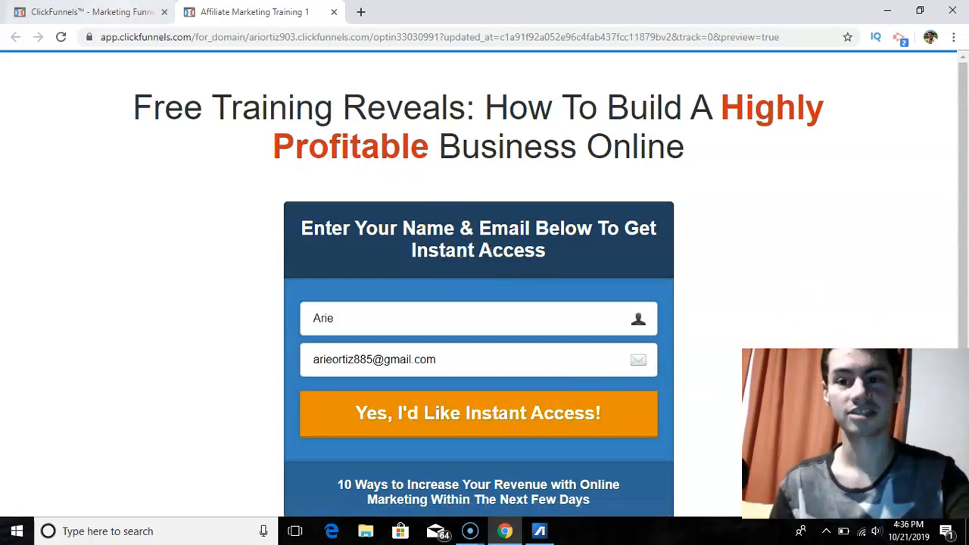
pyautogui.click(91, 12)
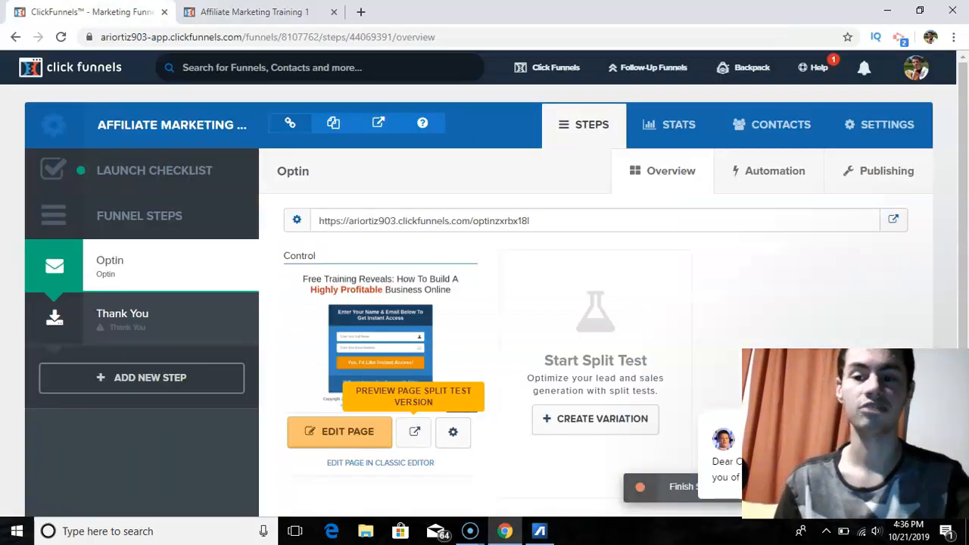
# - Choose the Mother Funnel Squeeze Page - 1 template for the funnel's Thank You step and confirm it
pyautogui.click(134, 322)
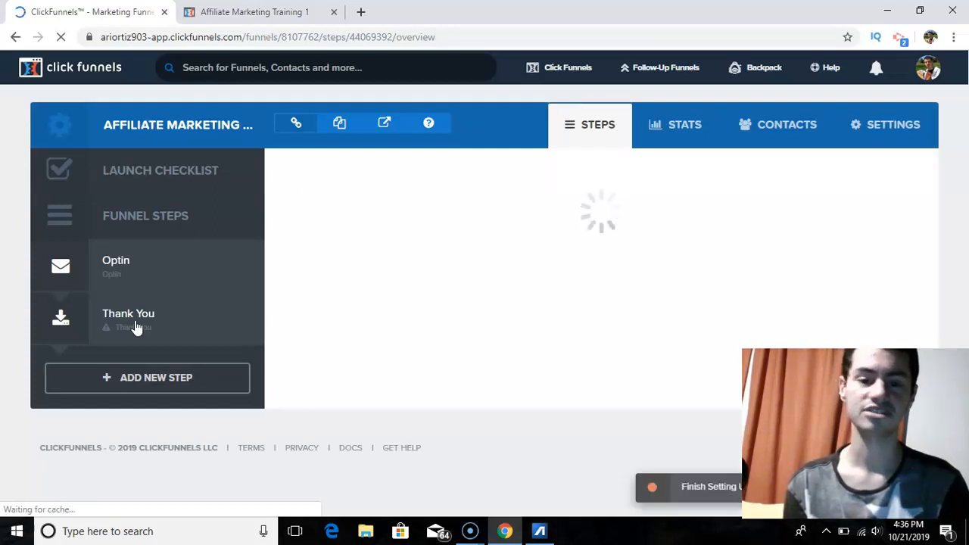
pyautogui.click(137, 327)
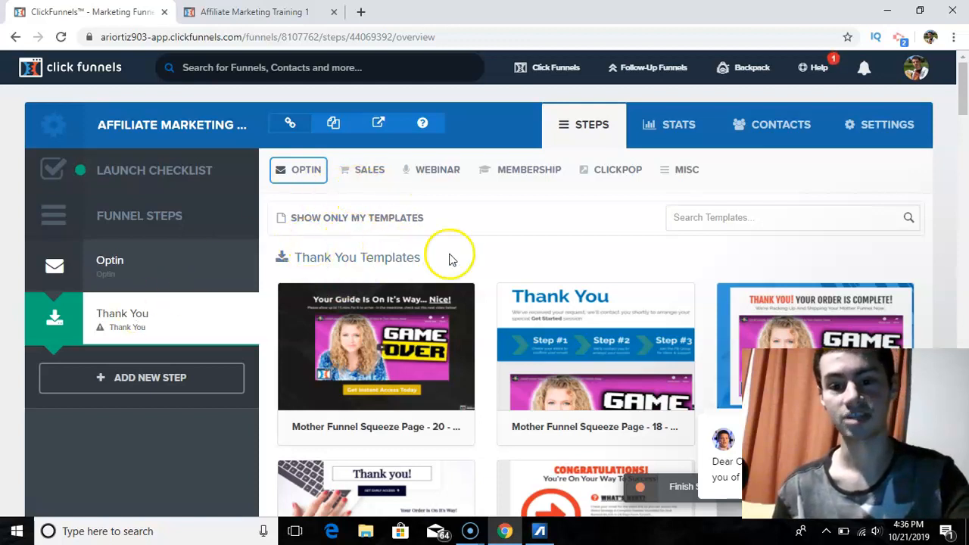
pyautogui.moveTo(963, 89); pyautogui.dragTo(965, 205)
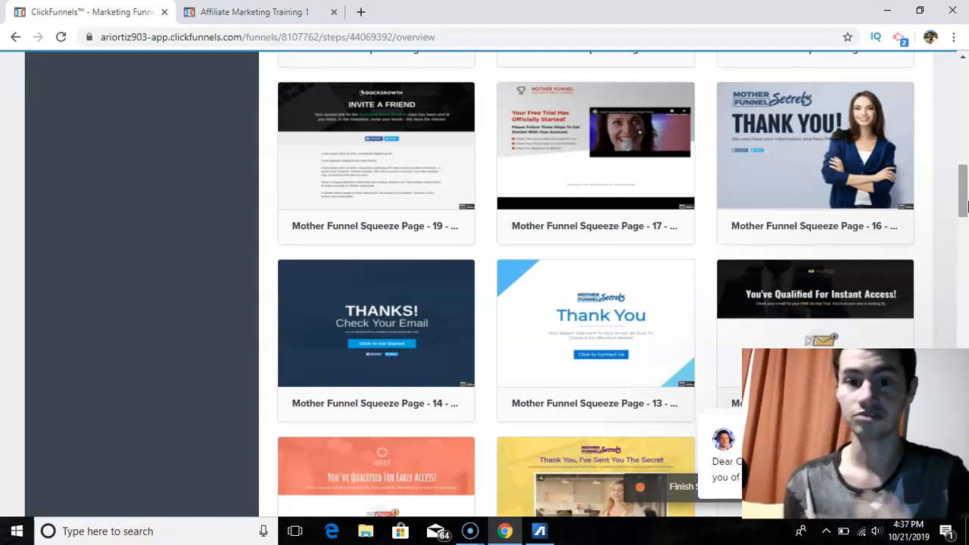
pyautogui.moveTo(964, 206); pyautogui.dragTo(965, 298)
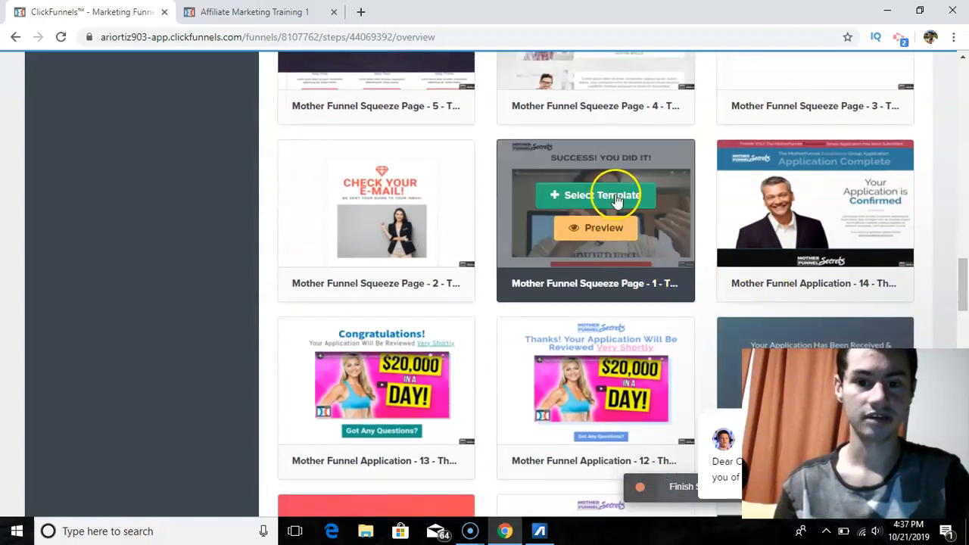
pyautogui.click(599, 199)
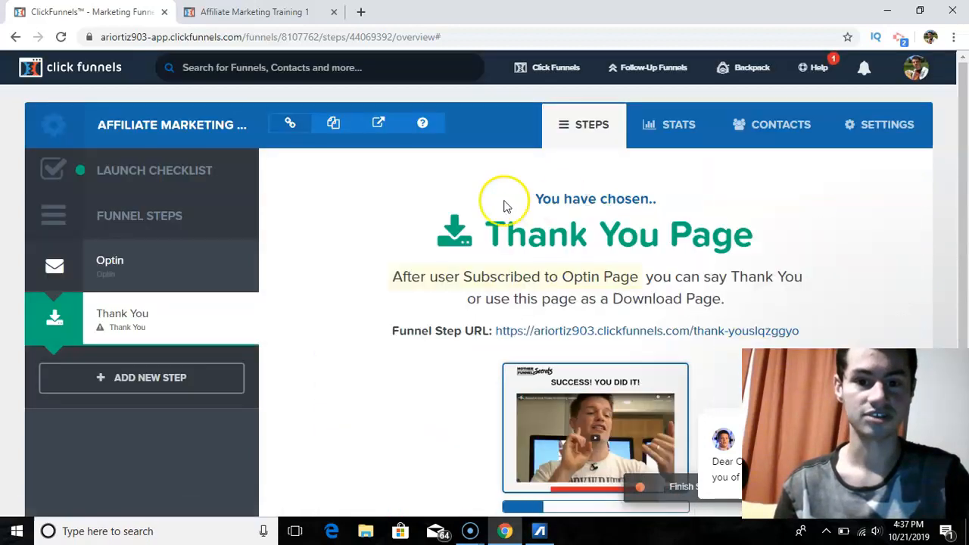
pyautogui.moveTo(966, 193); pyautogui.dragTo(966, 314)
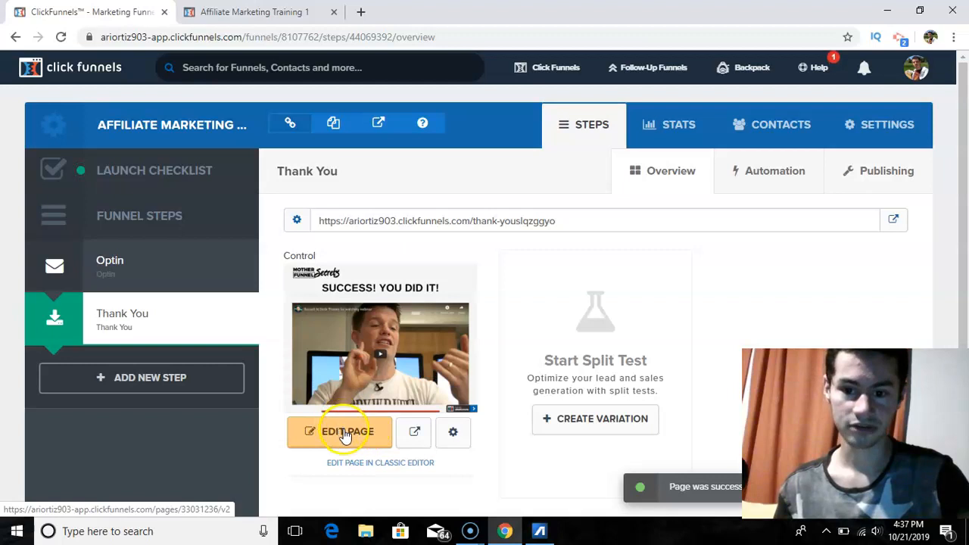
# - Open the Thank You page for editing and replace its main headline text with THANK YOU
pyautogui.click(346, 436)
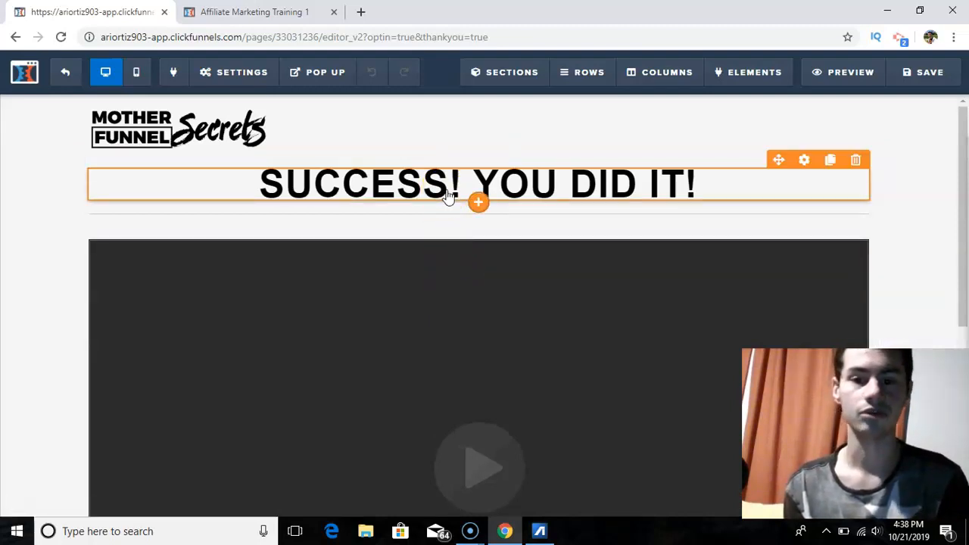
pyautogui.click(280, 185)
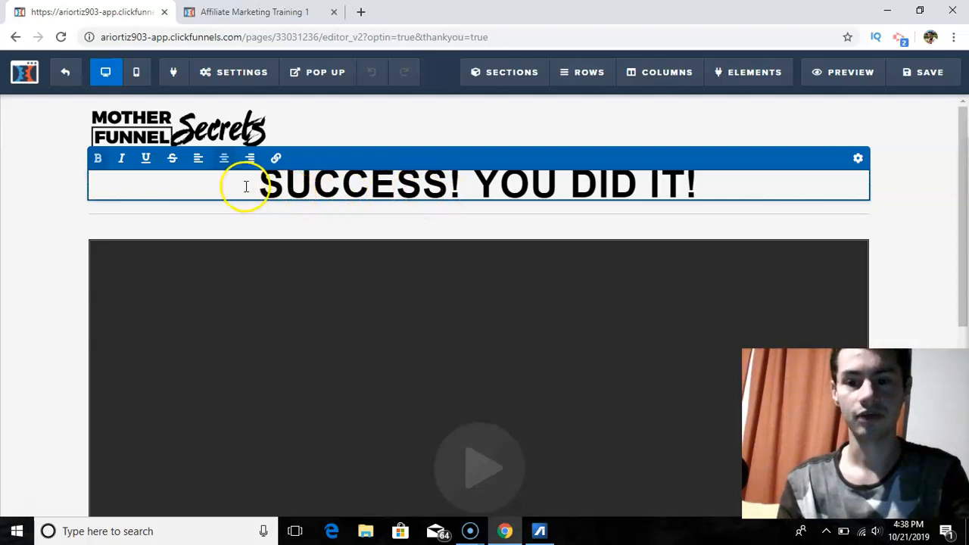
pyautogui.moveTo(261, 182); pyautogui.dragTo(713, 185)
pyautogui.press('BackSpace')
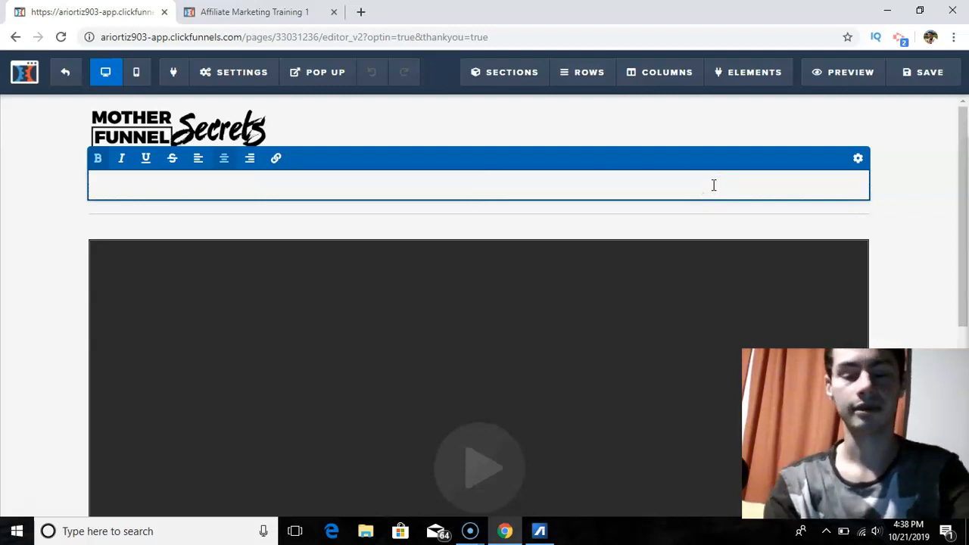
pyautogui.write('THANKS')
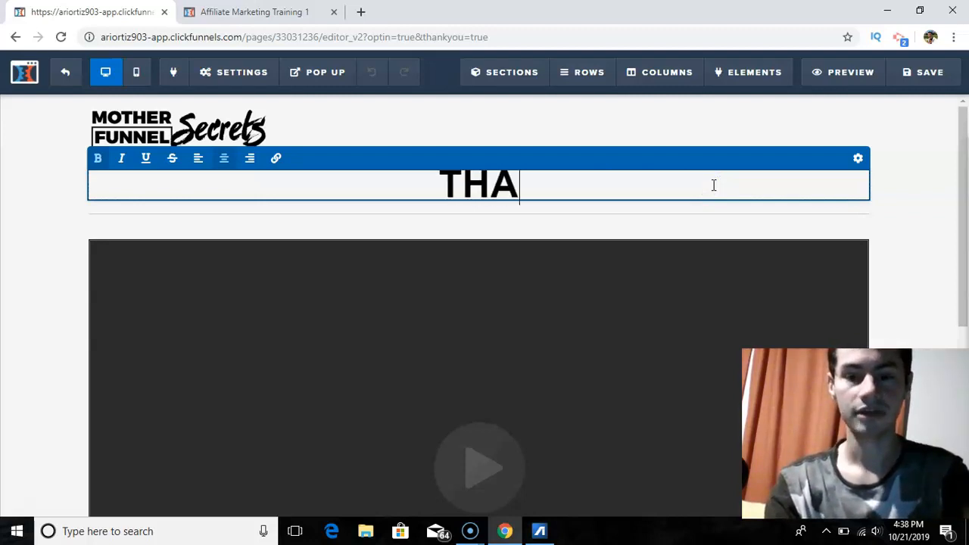
pyautogui.press('BackSpace')
pyautogui.press('BackSpace')
pyautogui.press('BackSpace')
pyautogui.press('BackSpace')
pyautogui.press('BackSpace')
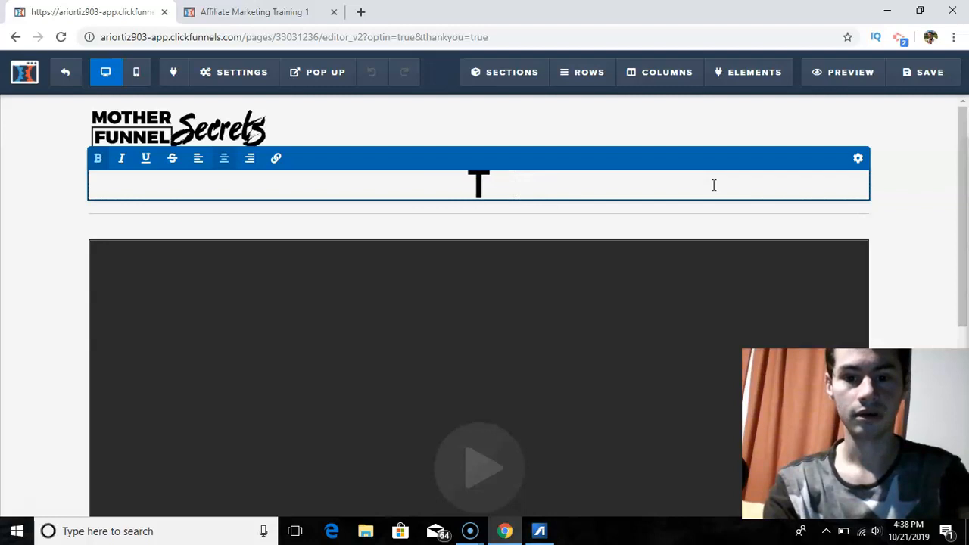
pyautogui.write('HANK YOU')
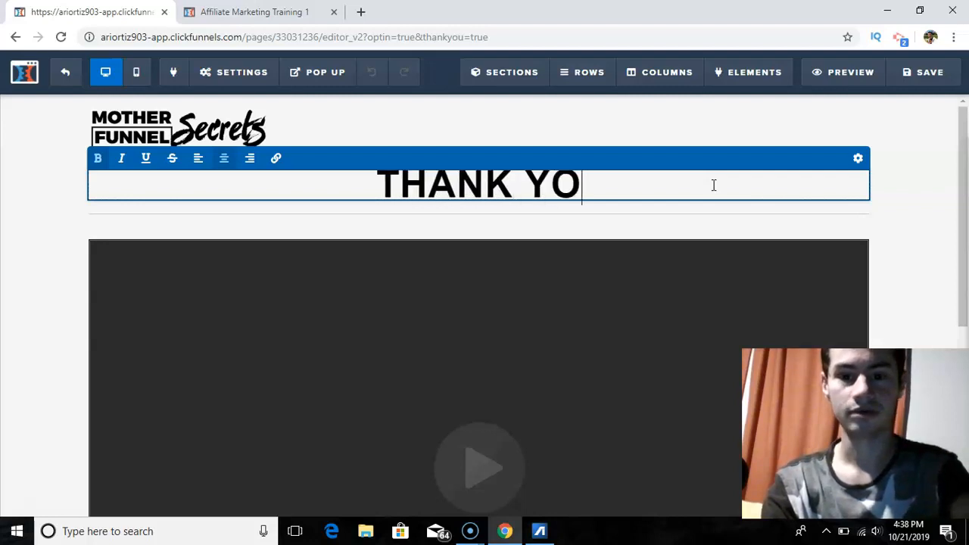
# - Set the THANK YOU headline's font size to 56 and its top margin to 0
pyautogui.moveTo(598, 188); pyautogui.dragTo(370, 184)
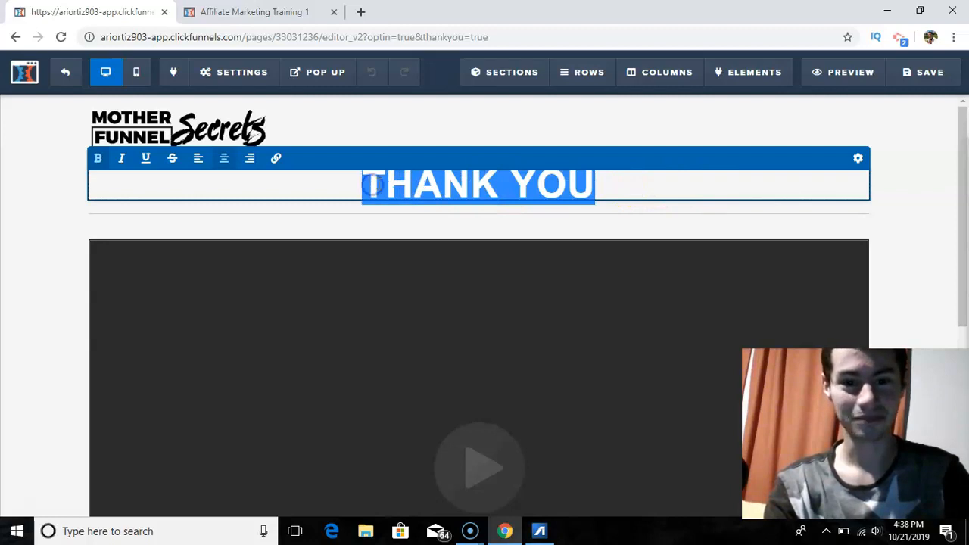
pyautogui.click(865, 165)
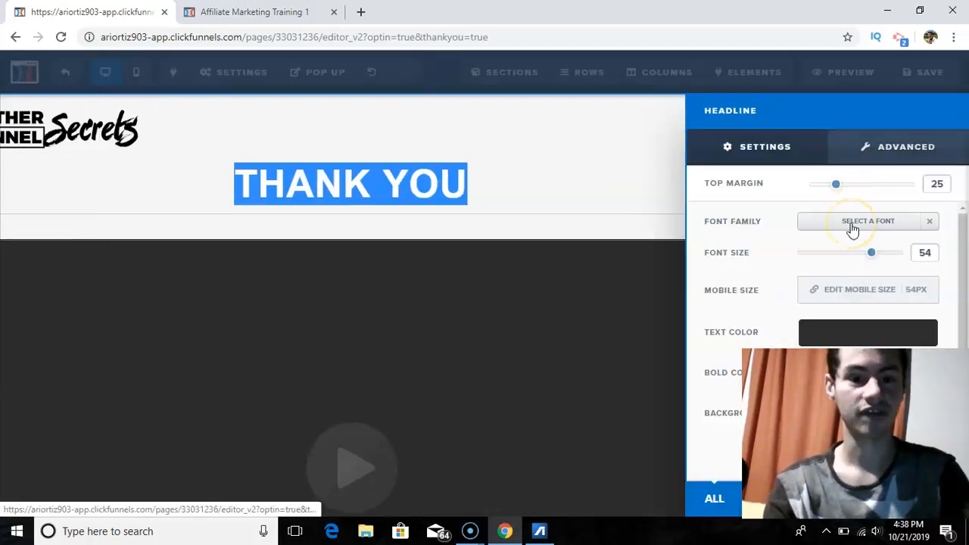
pyautogui.moveTo(874, 254)
pyautogui.mouseDown()
pyautogui.moveTo(857, 257)
pyautogui.moveTo(875, 254)
pyautogui.mouseUp()
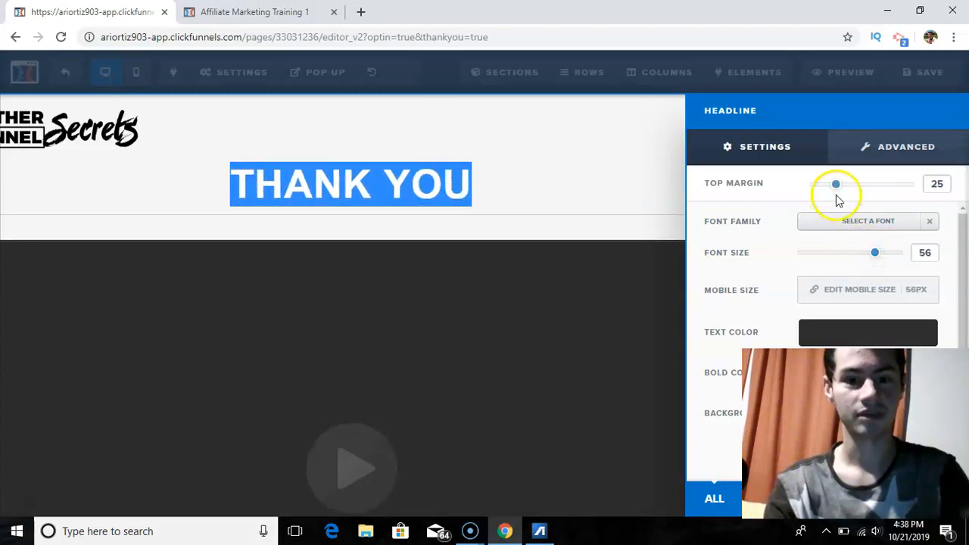
pyautogui.moveTo(839, 187); pyautogui.dragTo(805, 194)
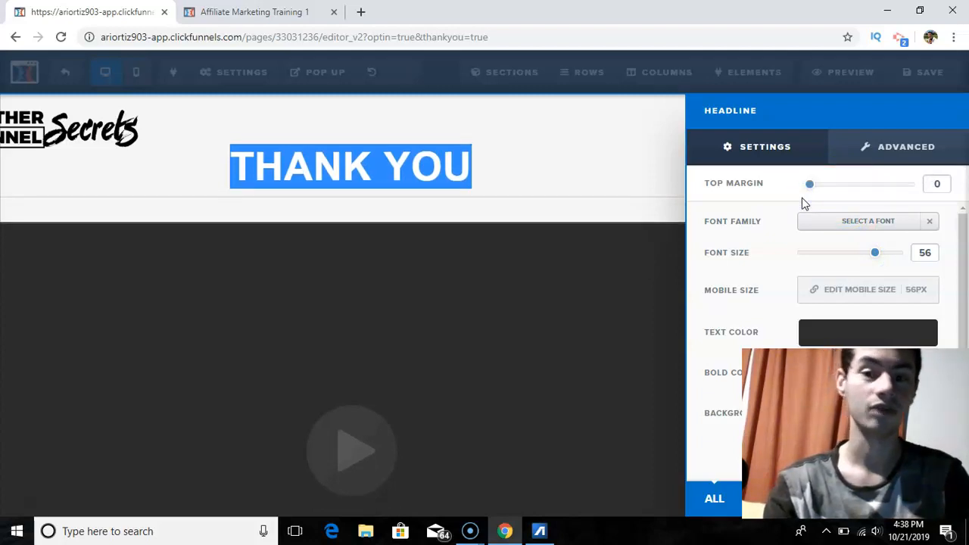
pyautogui.moveTo(966, 257); pyautogui.dragTo(966, 313)
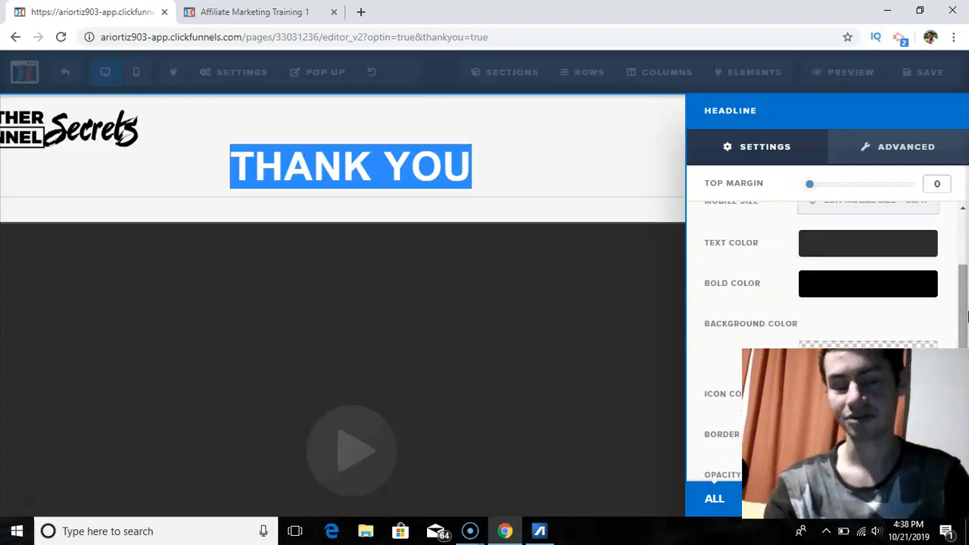
pyautogui.click(394, 318)
# - Delete the Mother Funnel Secrets logo image above the THANK YOU headline and confirm the deletion
pyautogui.click(240, 158)
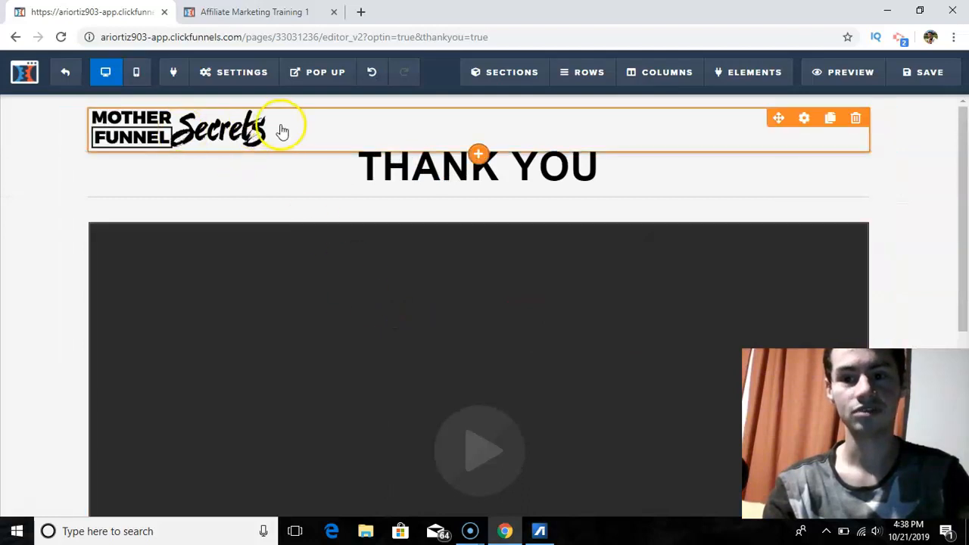
pyautogui.click(856, 118)
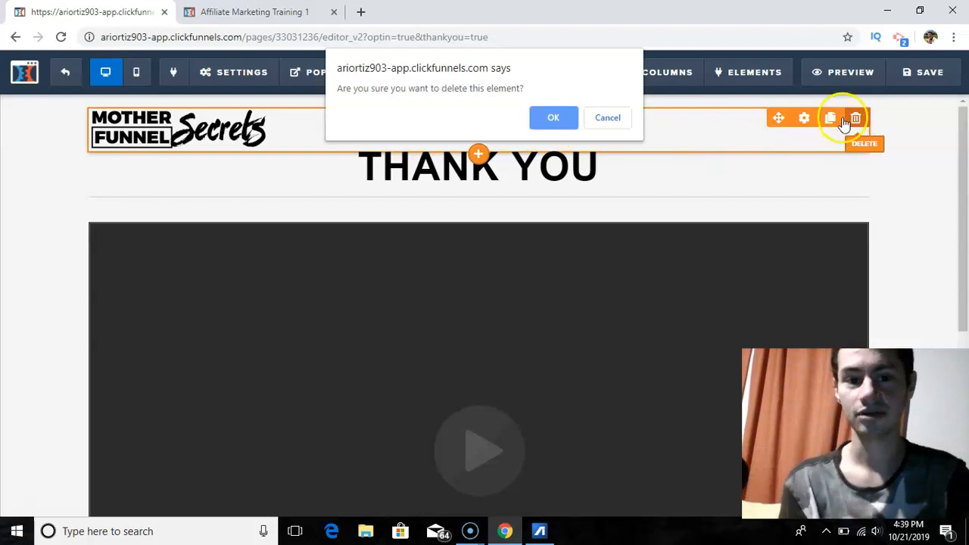
pyautogui.click(607, 119)
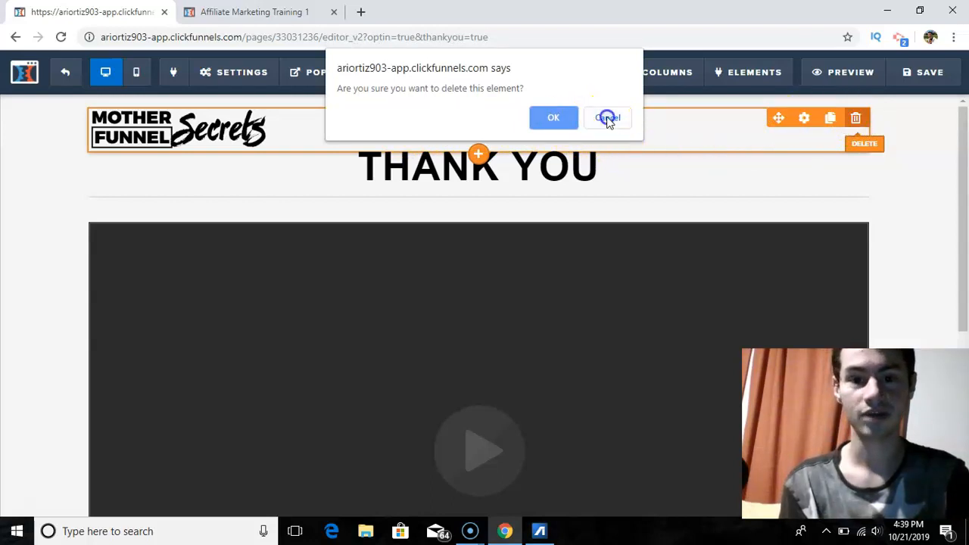
pyautogui.click(806, 119)
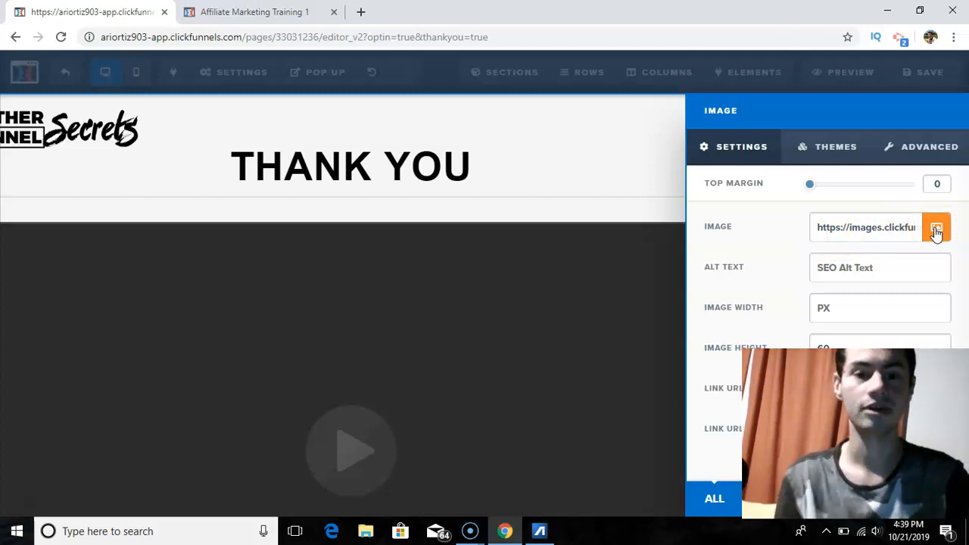
pyautogui.click(555, 142)
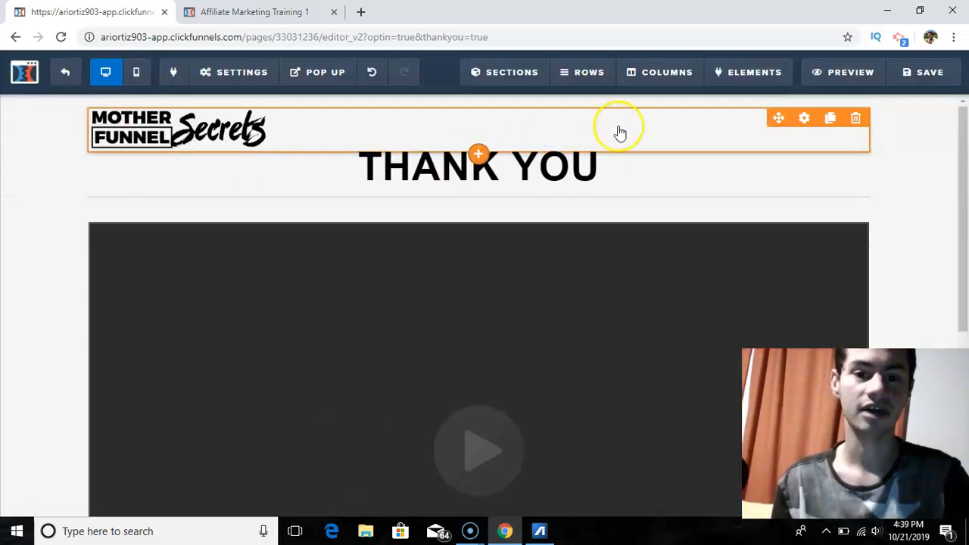
pyautogui.click(854, 121)
pyautogui.click(545, 120)
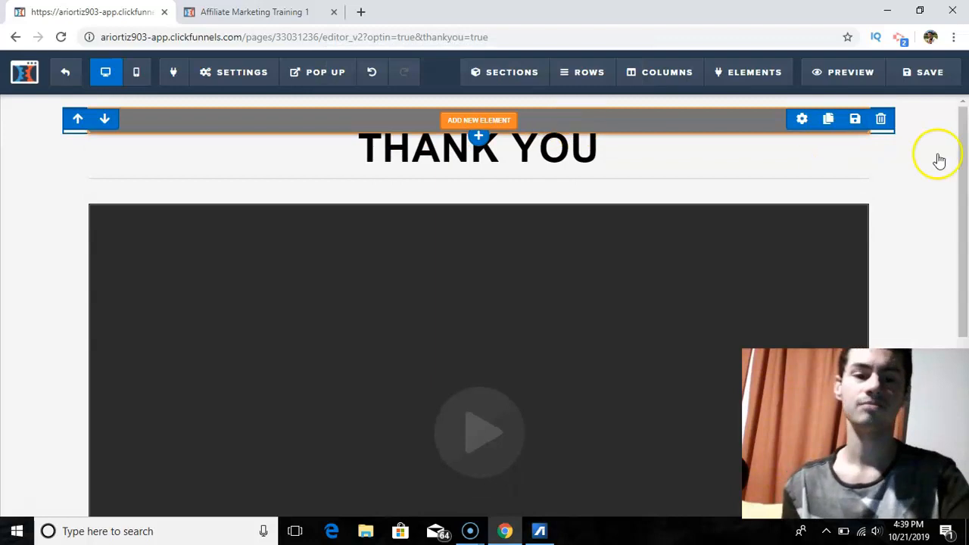
# - Check the video type and YouTube URL in the video element's settings, and close them
pyautogui.moveTo(964, 170); pyautogui.dragTo(965, 246)
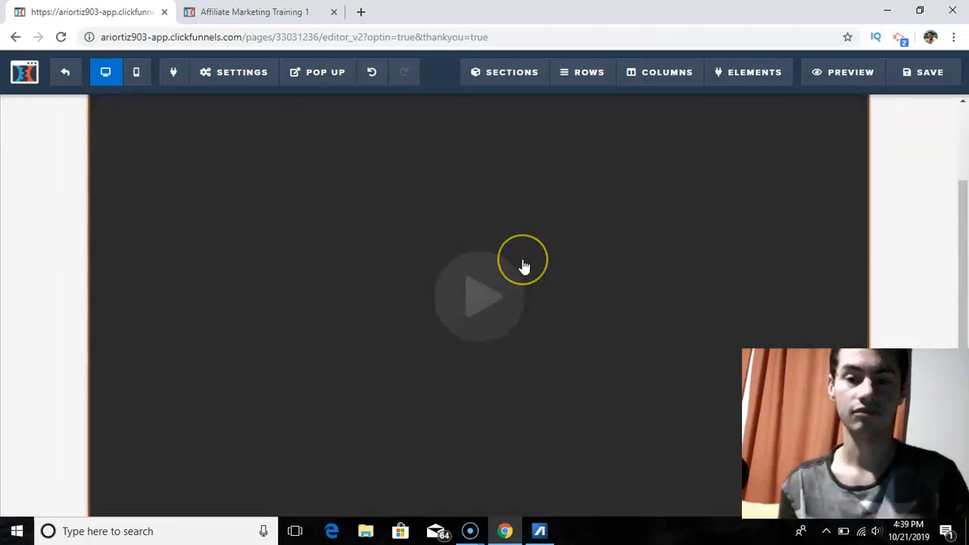
pyautogui.click(473, 273)
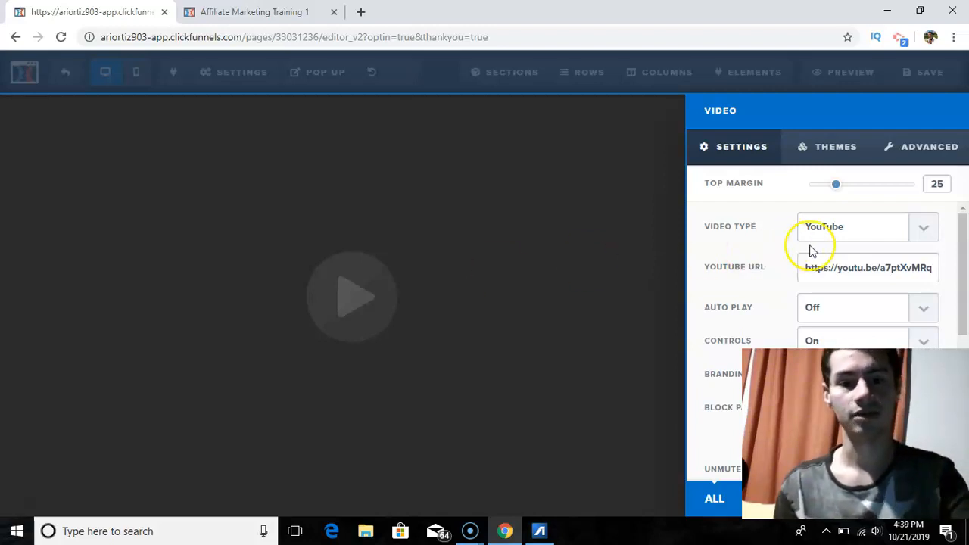
pyautogui.click(886, 241)
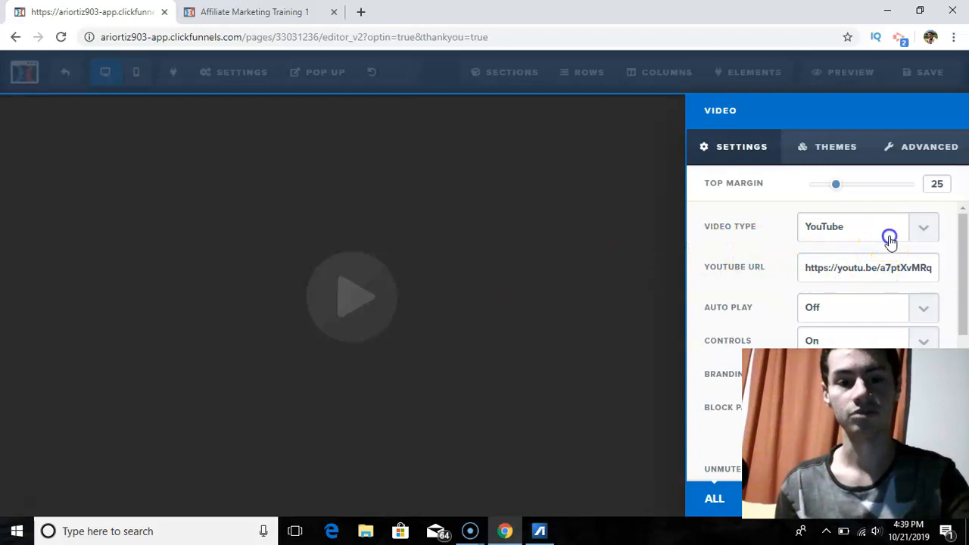
pyautogui.click(620, 306)
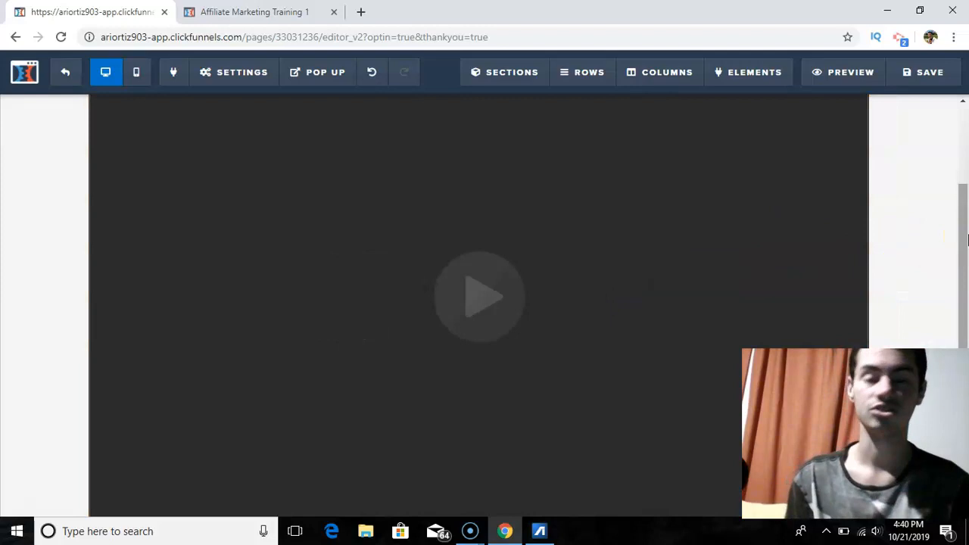
# - Clear the website URL in the Join the Facebook Group button's action, and close the button settings
pyautogui.moveTo(967, 240); pyautogui.dragTo(967, 312)
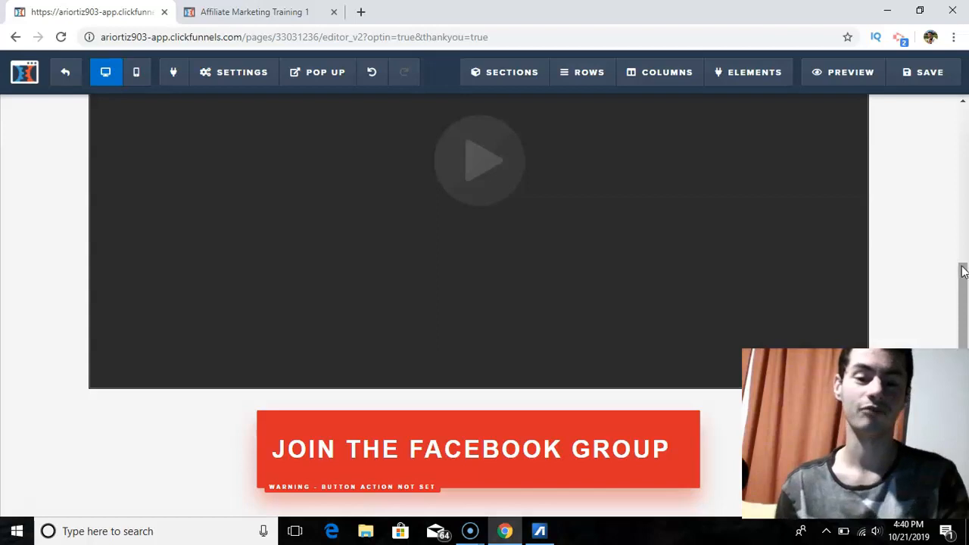
pyautogui.click(540, 445)
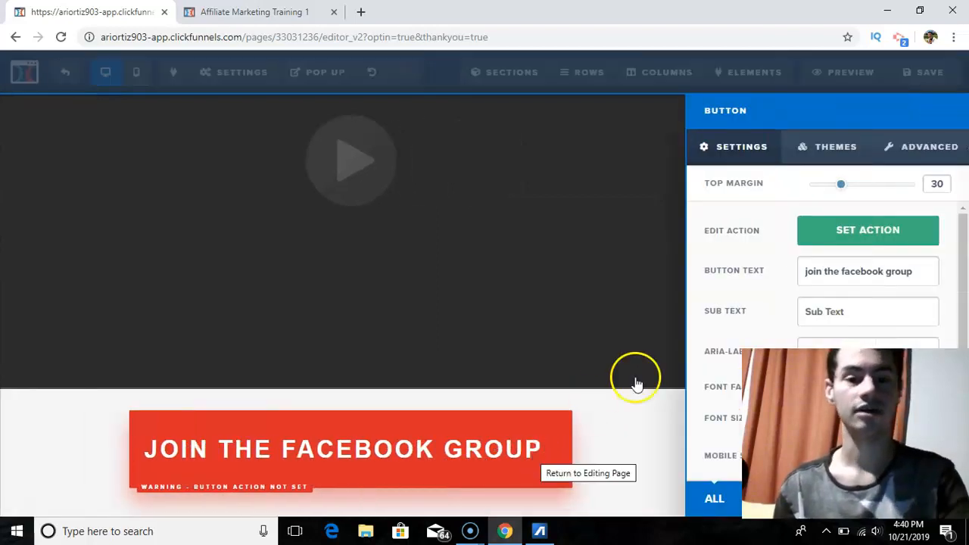
pyautogui.click(873, 235)
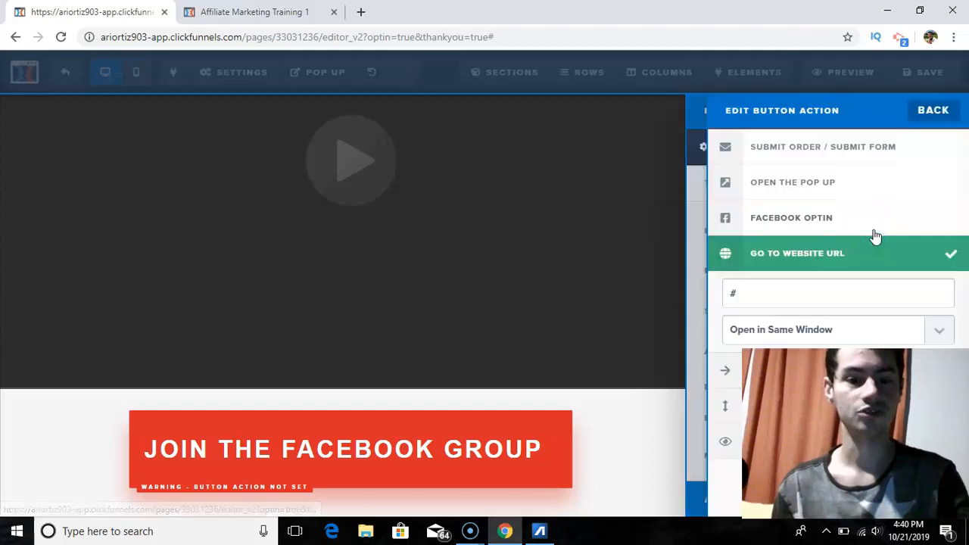
pyautogui.click(761, 299)
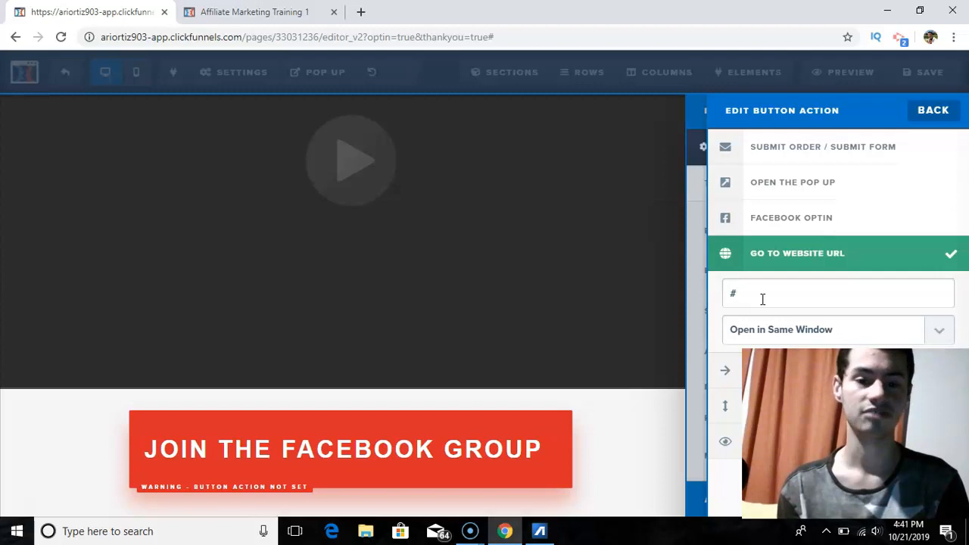
pyautogui.press('BackSpace')
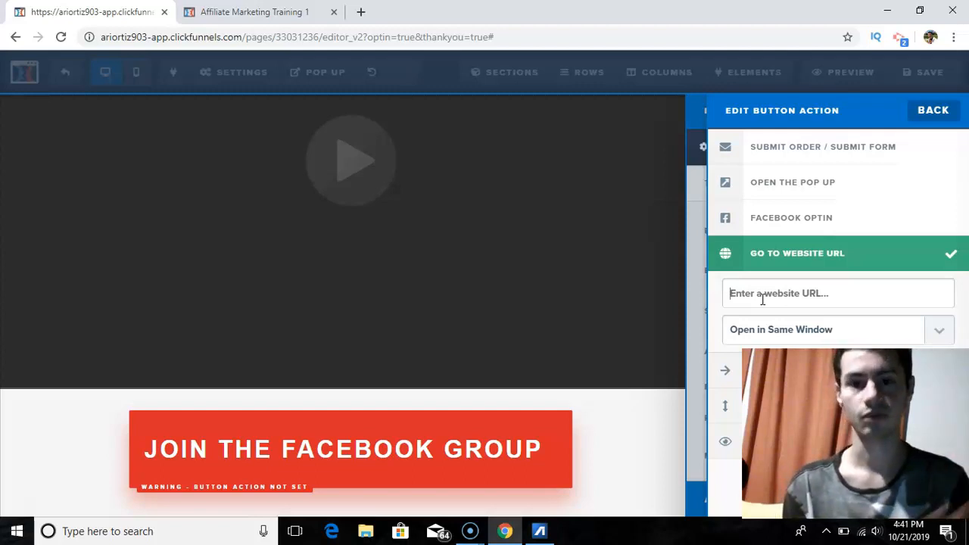
pyautogui.click(940, 113)
pyautogui.click(677, 190)
# - Save the edited Thank You page and return to the funnel overview
pyautogui.click(914, 85)
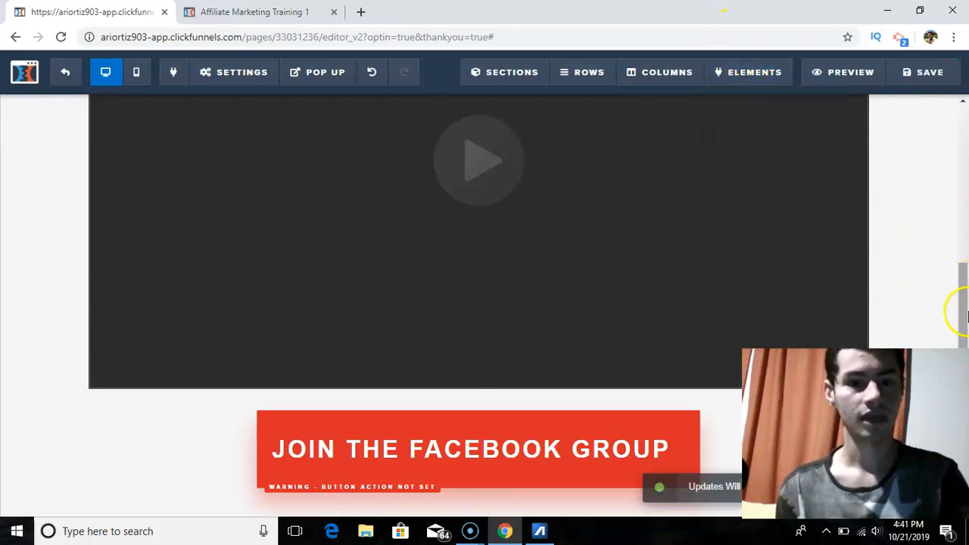
pyautogui.moveTo(959, 277); pyautogui.dragTo(964, 106)
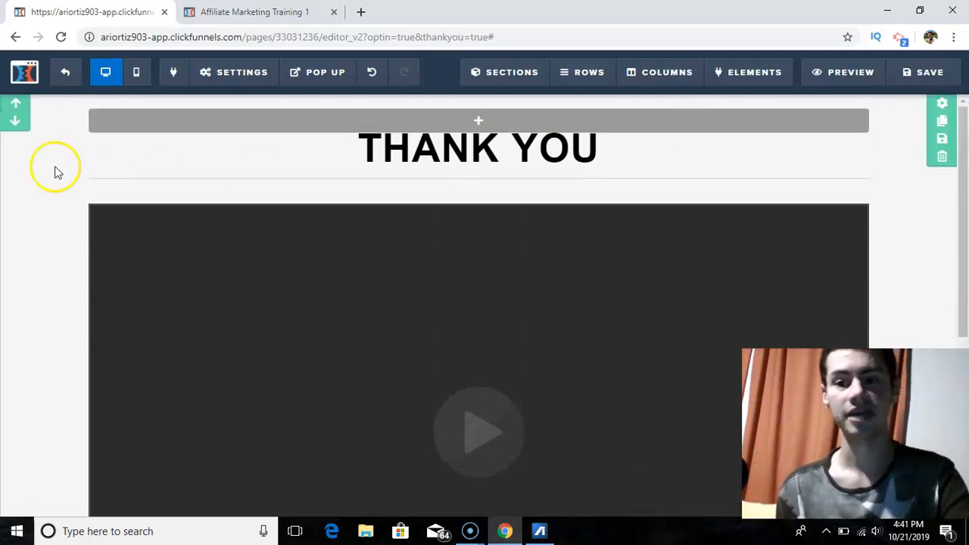
pyautogui.click(65, 83)
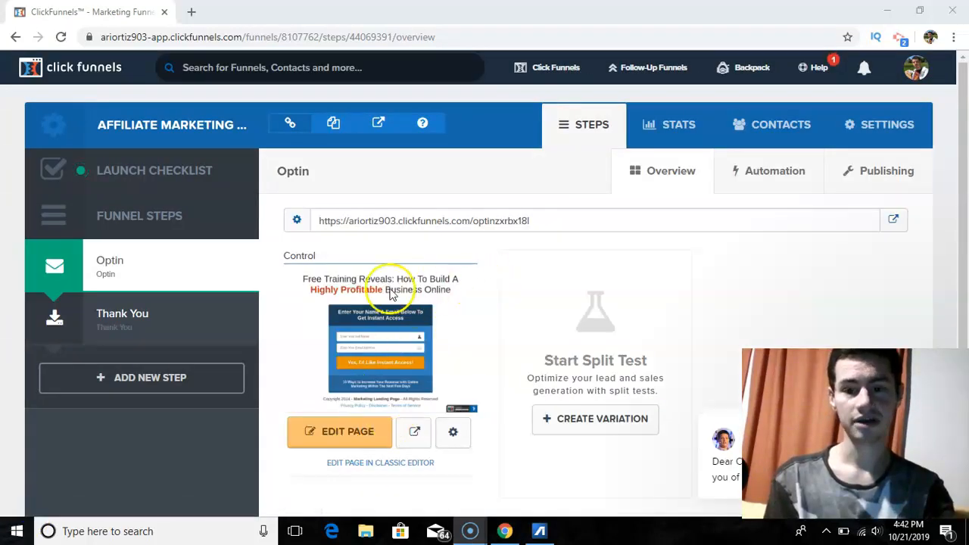
# - Look over the funnel's Optin and Thank You steps, and preview the Optin page in a new tab
pyautogui.moveTo(234, 274)
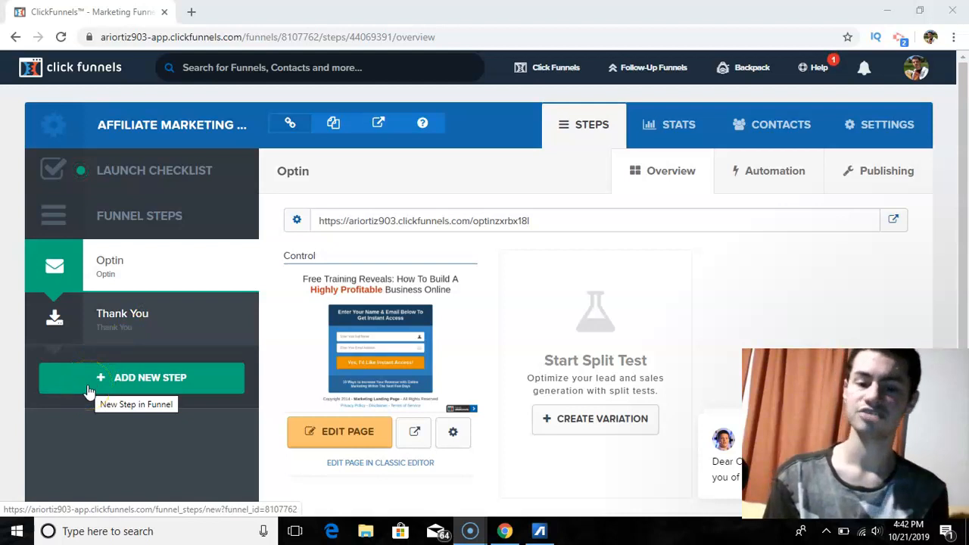
pyautogui.click(125, 390)
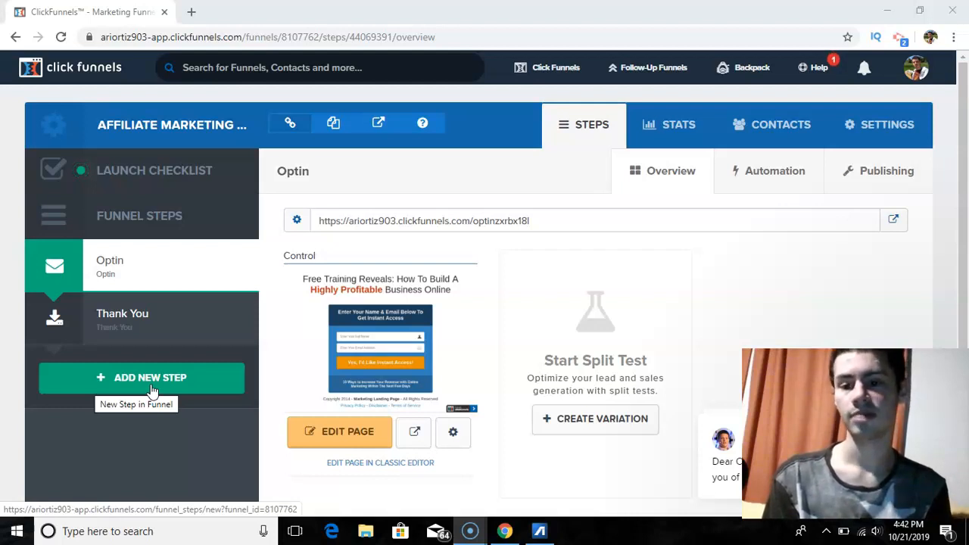
pyautogui.click(146, 319)
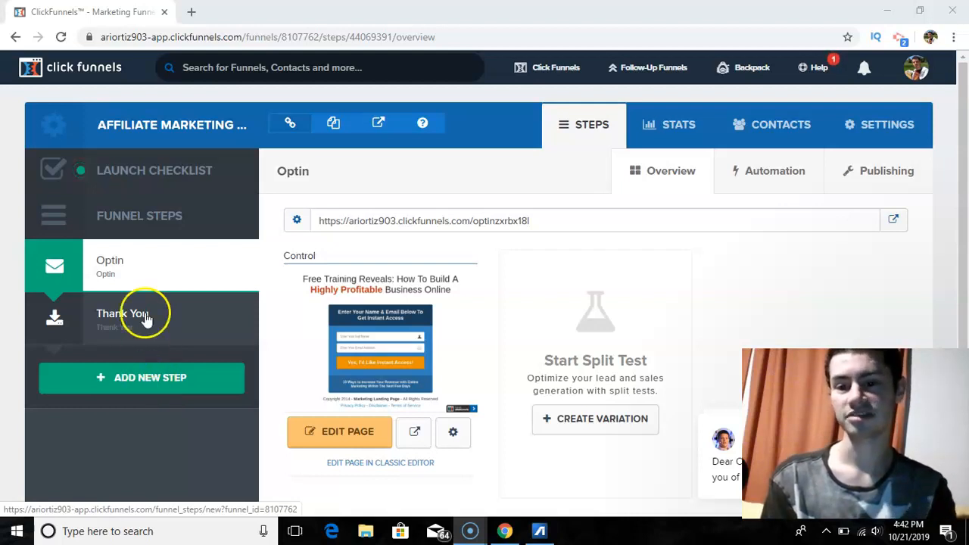
pyautogui.click(113, 285)
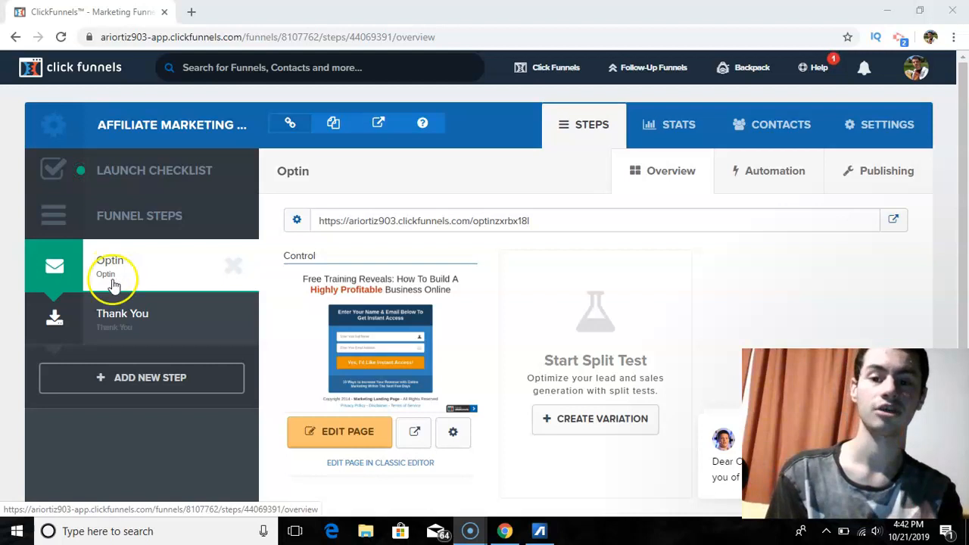
pyautogui.click(119, 324)
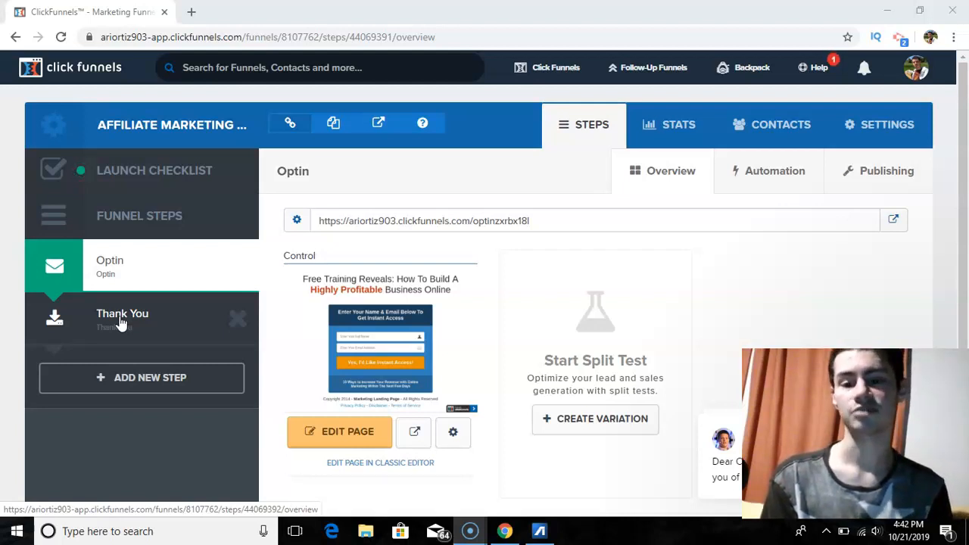
pyautogui.click(420, 438)
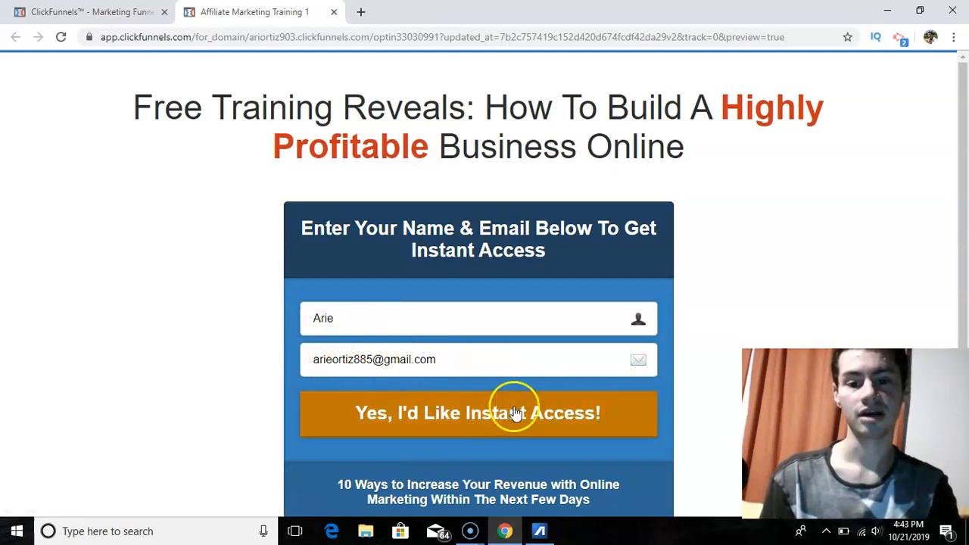
# - Submit the completed optin form and test the Join the Facebook Group button on the resulting Thank You page
pyautogui.click(490, 416)
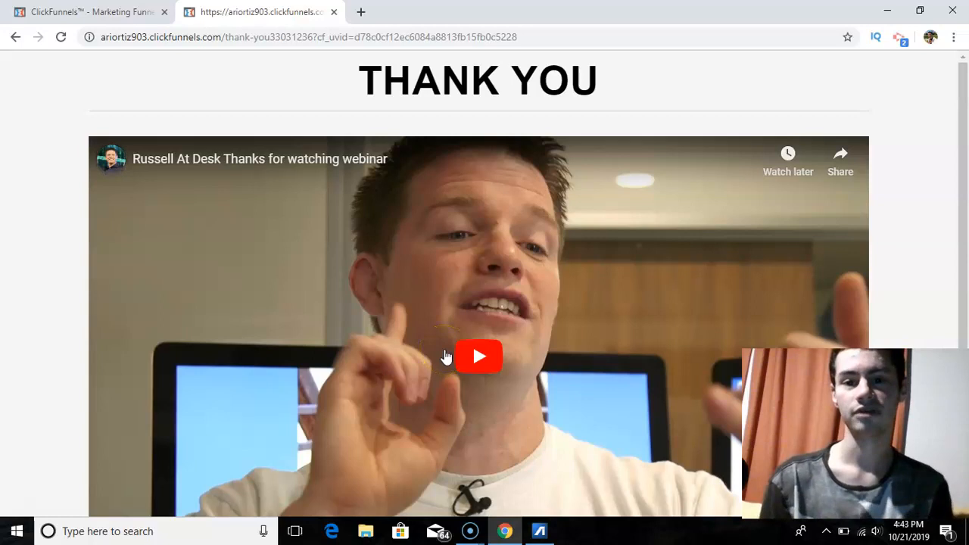
pyautogui.moveTo(965, 161); pyautogui.dragTo(965, 215)
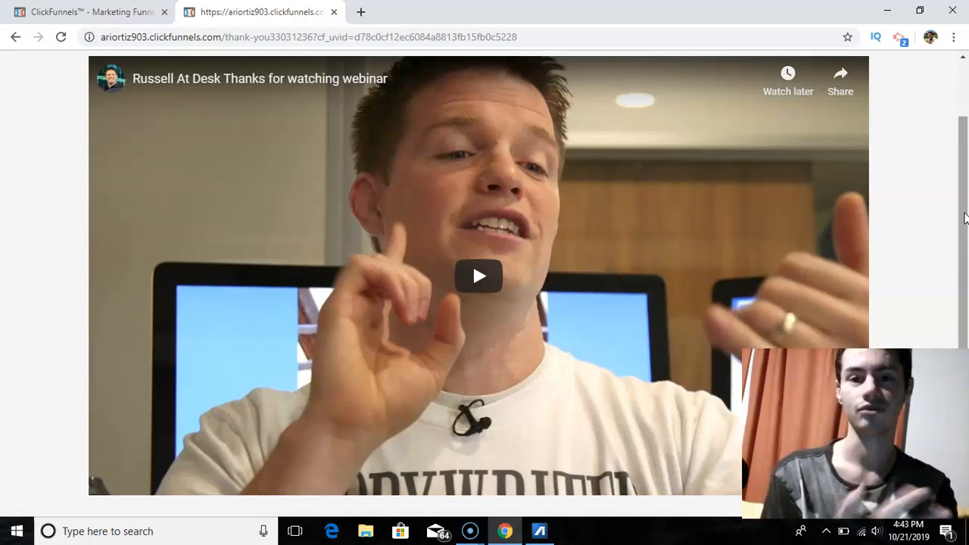
pyautogui.moveTo(963, 213); pyautogui.dragTo(958, 290)
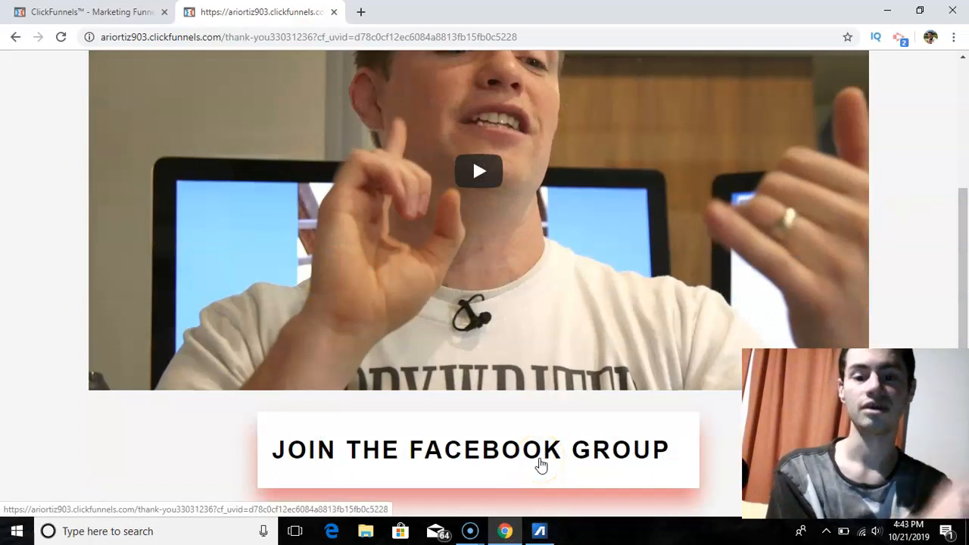
pyautogui.click(540, 465)
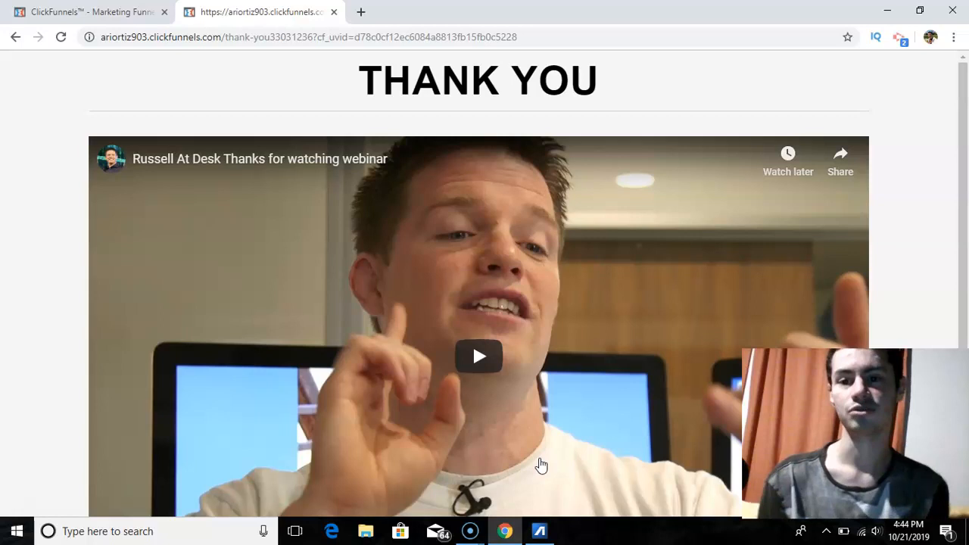
# - Go back to the ClickFunnels account dashboard and locate the Funnel Builder Secrets course in the Funnel Building section of FunnelFlix Training
pyautogui.click(87, 12)
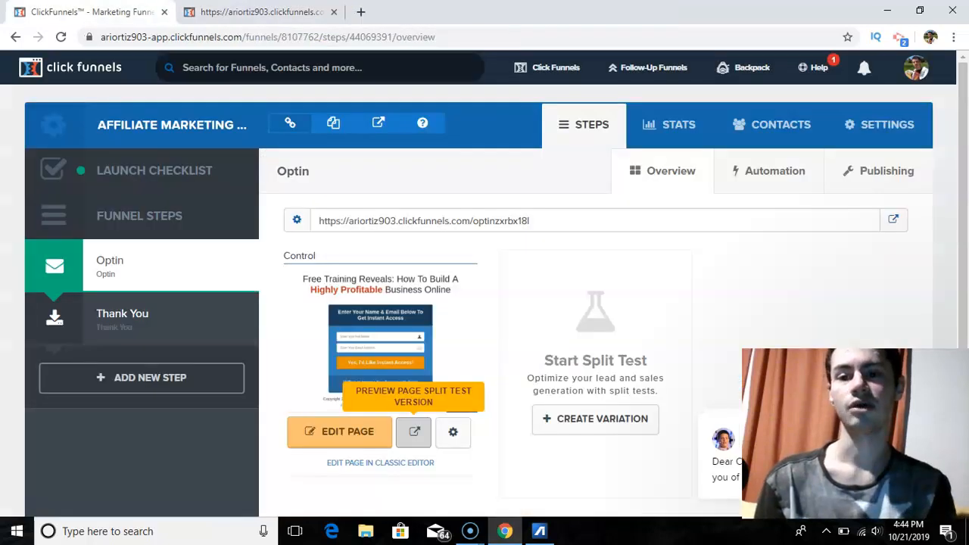
pyautogui.click(91, 80)
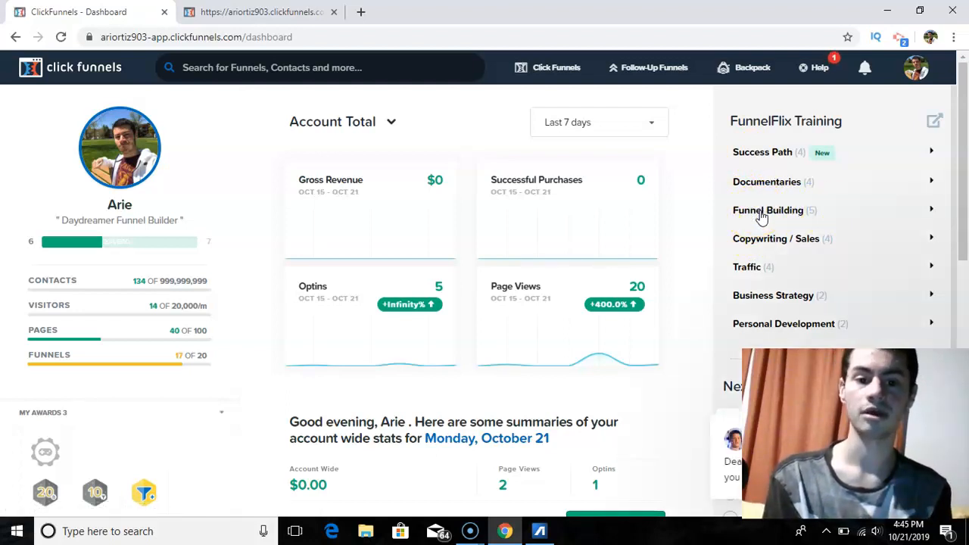
pyautogui.click(761, 214)
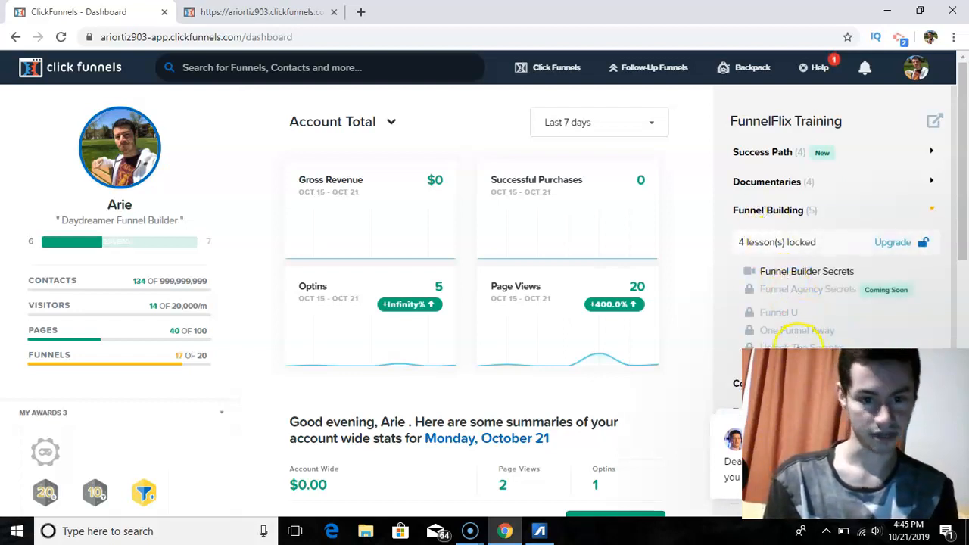
pyautogui.click(768, 278)
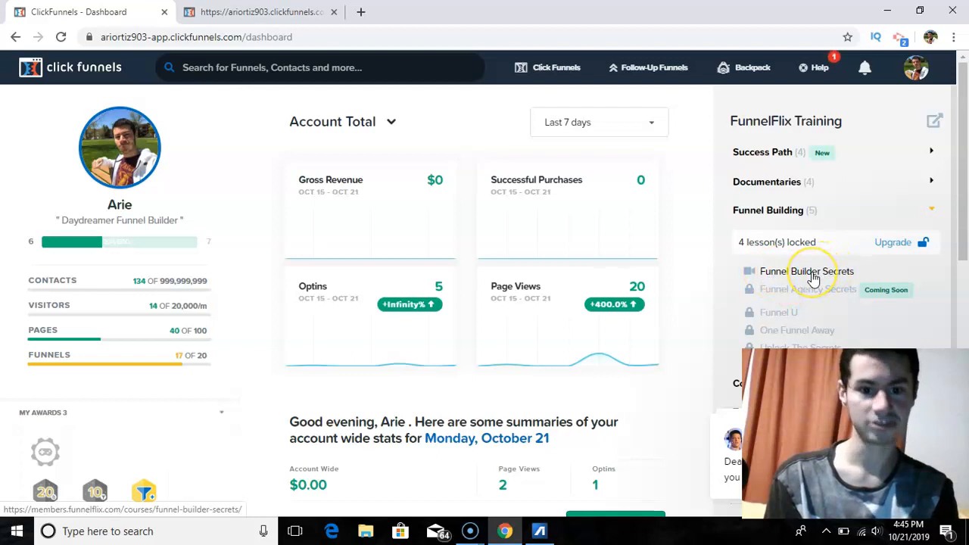